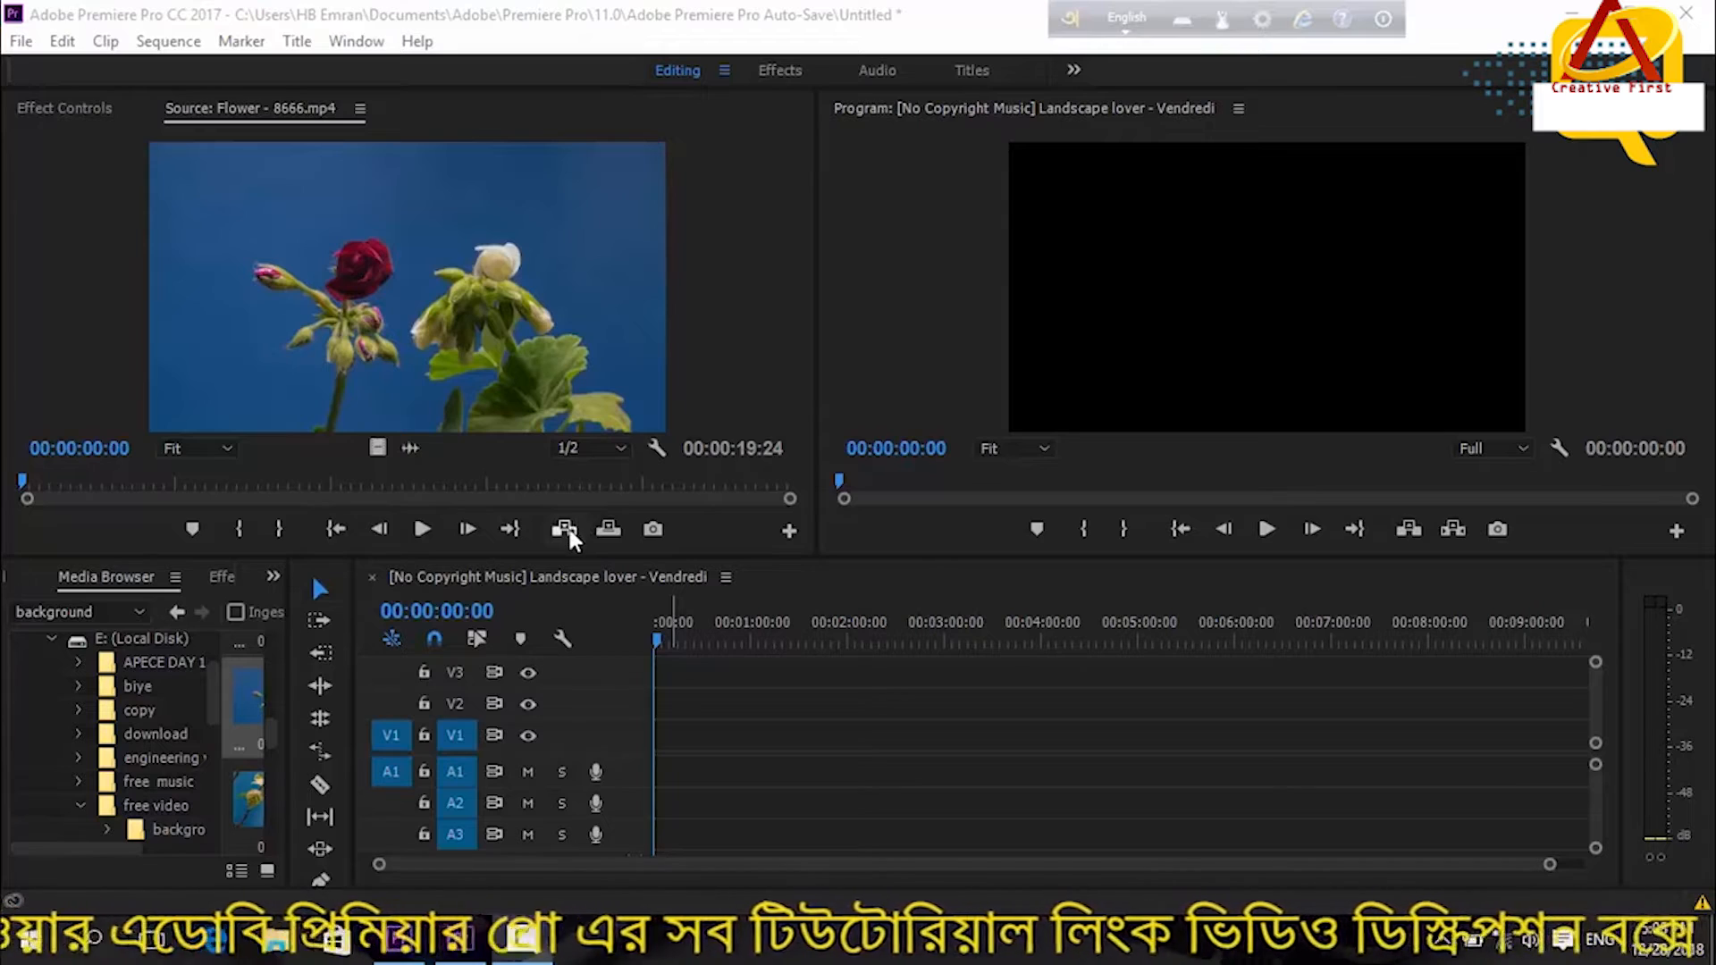
Insert the Flower clip at the sequence start, preview frame 00:00:06:06, and widen the Media Browser
left_click(567, 526)
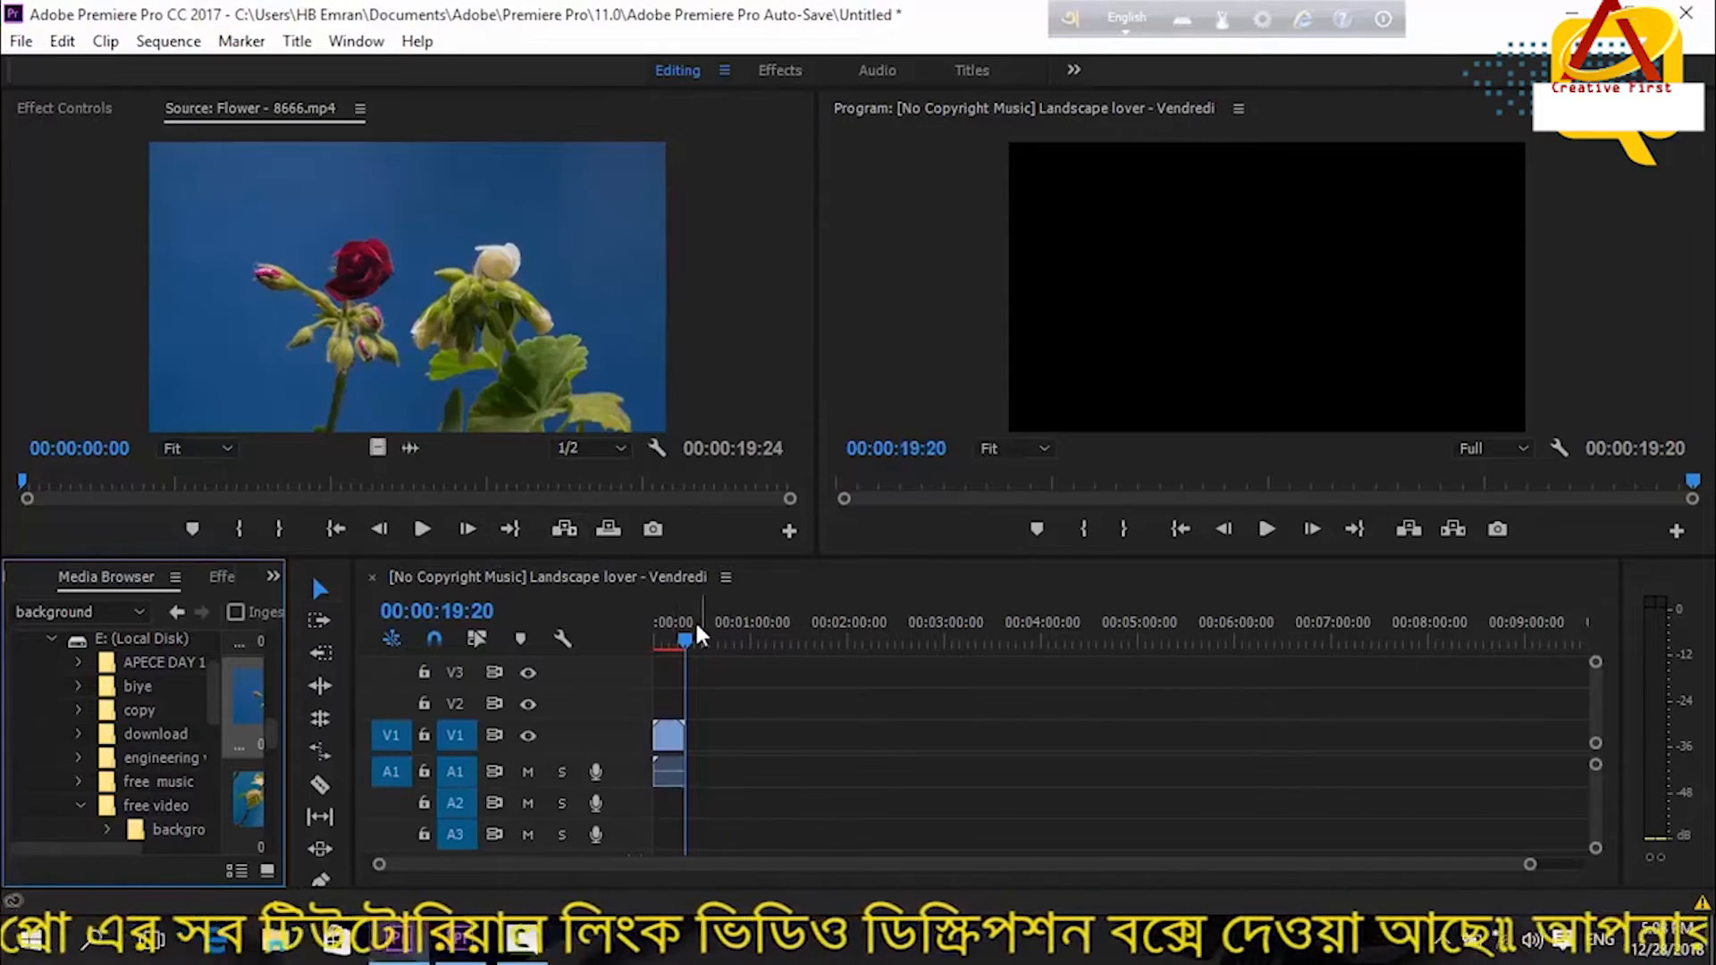
left_click_drag(694, 633, 665, 632)
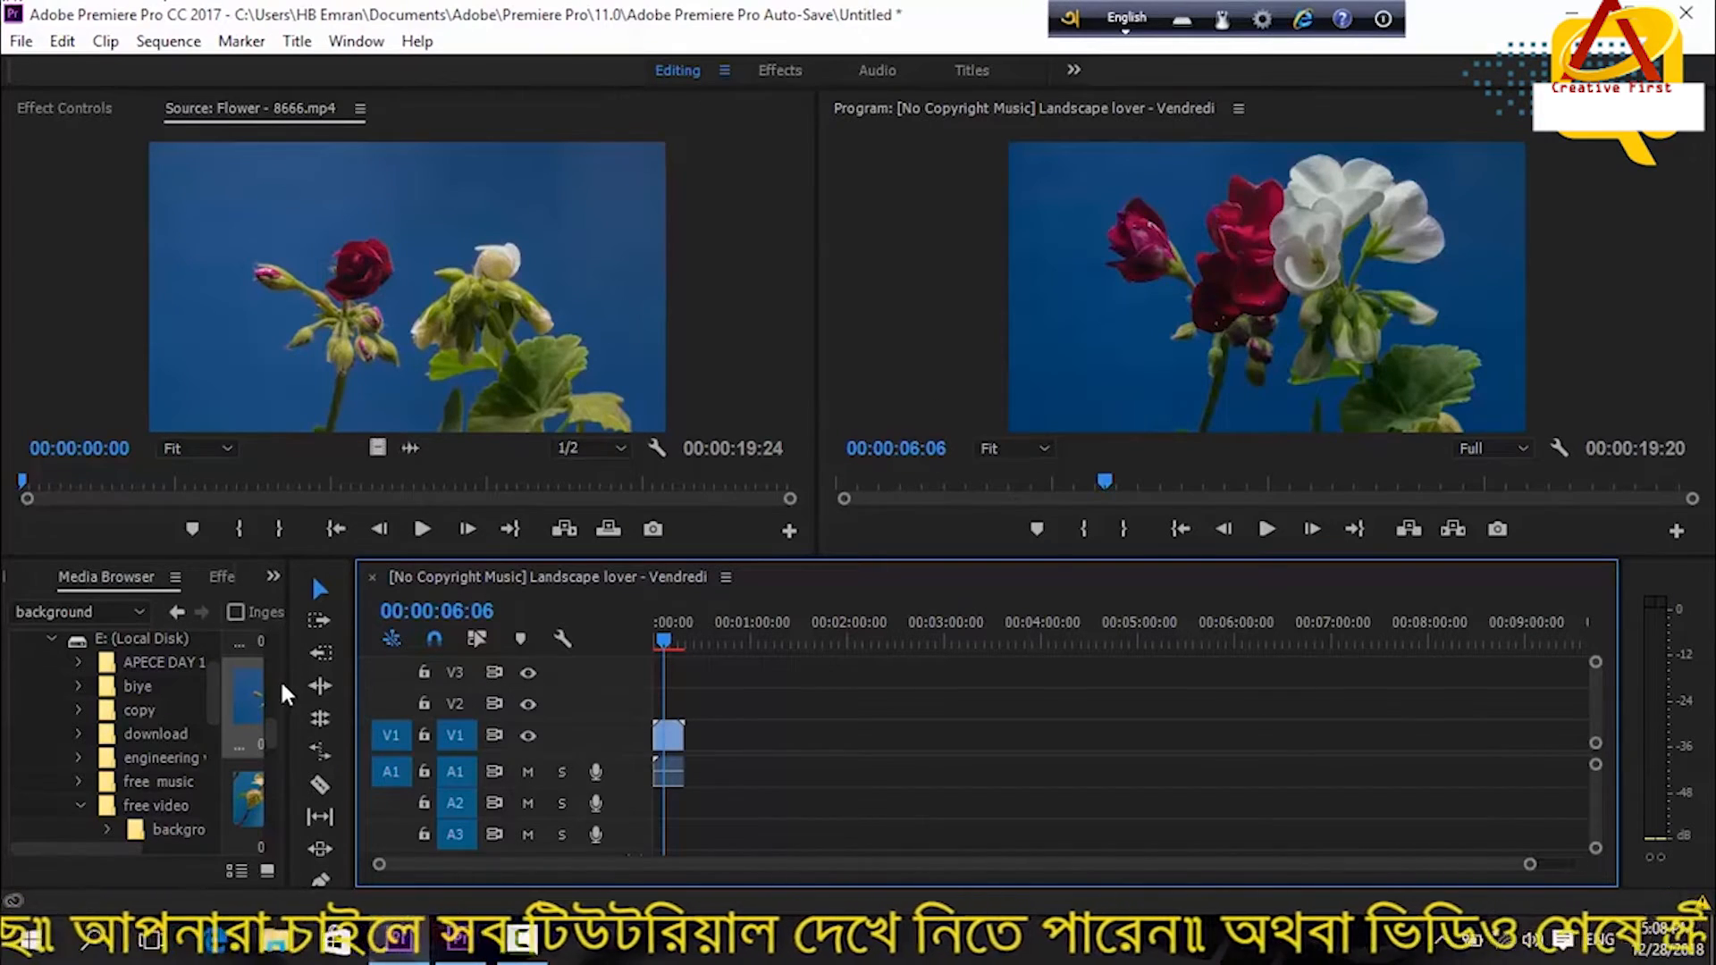
left_click_drag(289, 706, 381, 718)
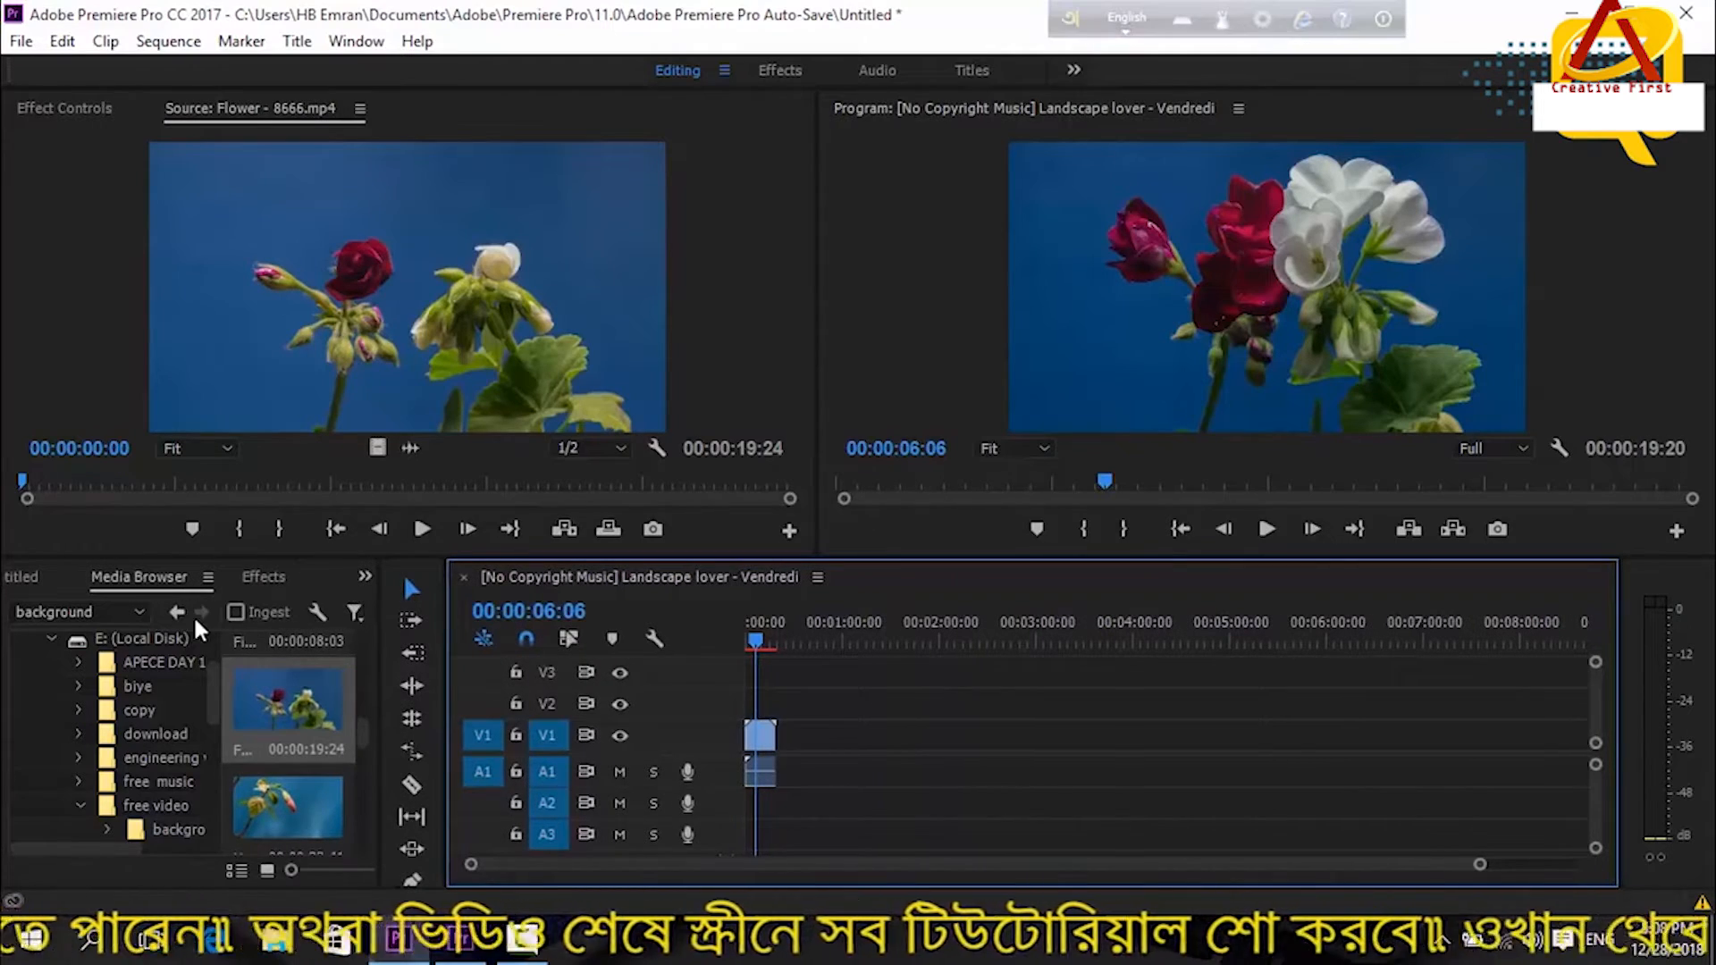
Search the effects for 'auto' and drag Auto Color onto the Flower clip on V1
left_click(265, 576)
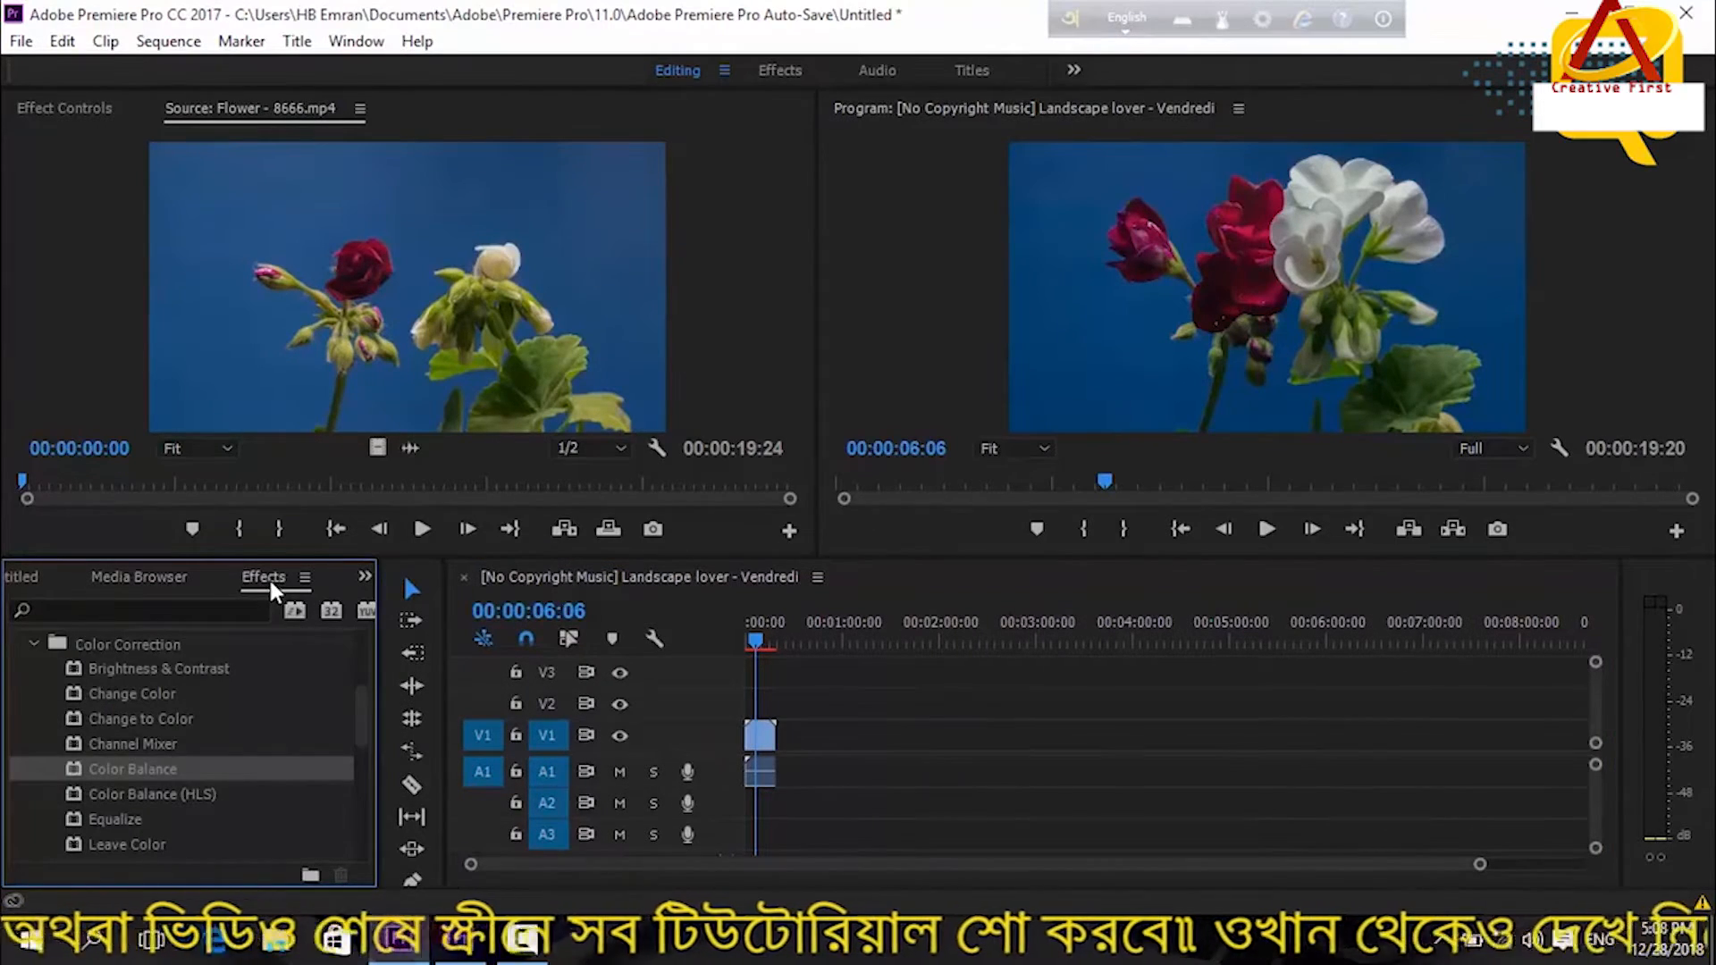
left_click(234, 605)
type("a")
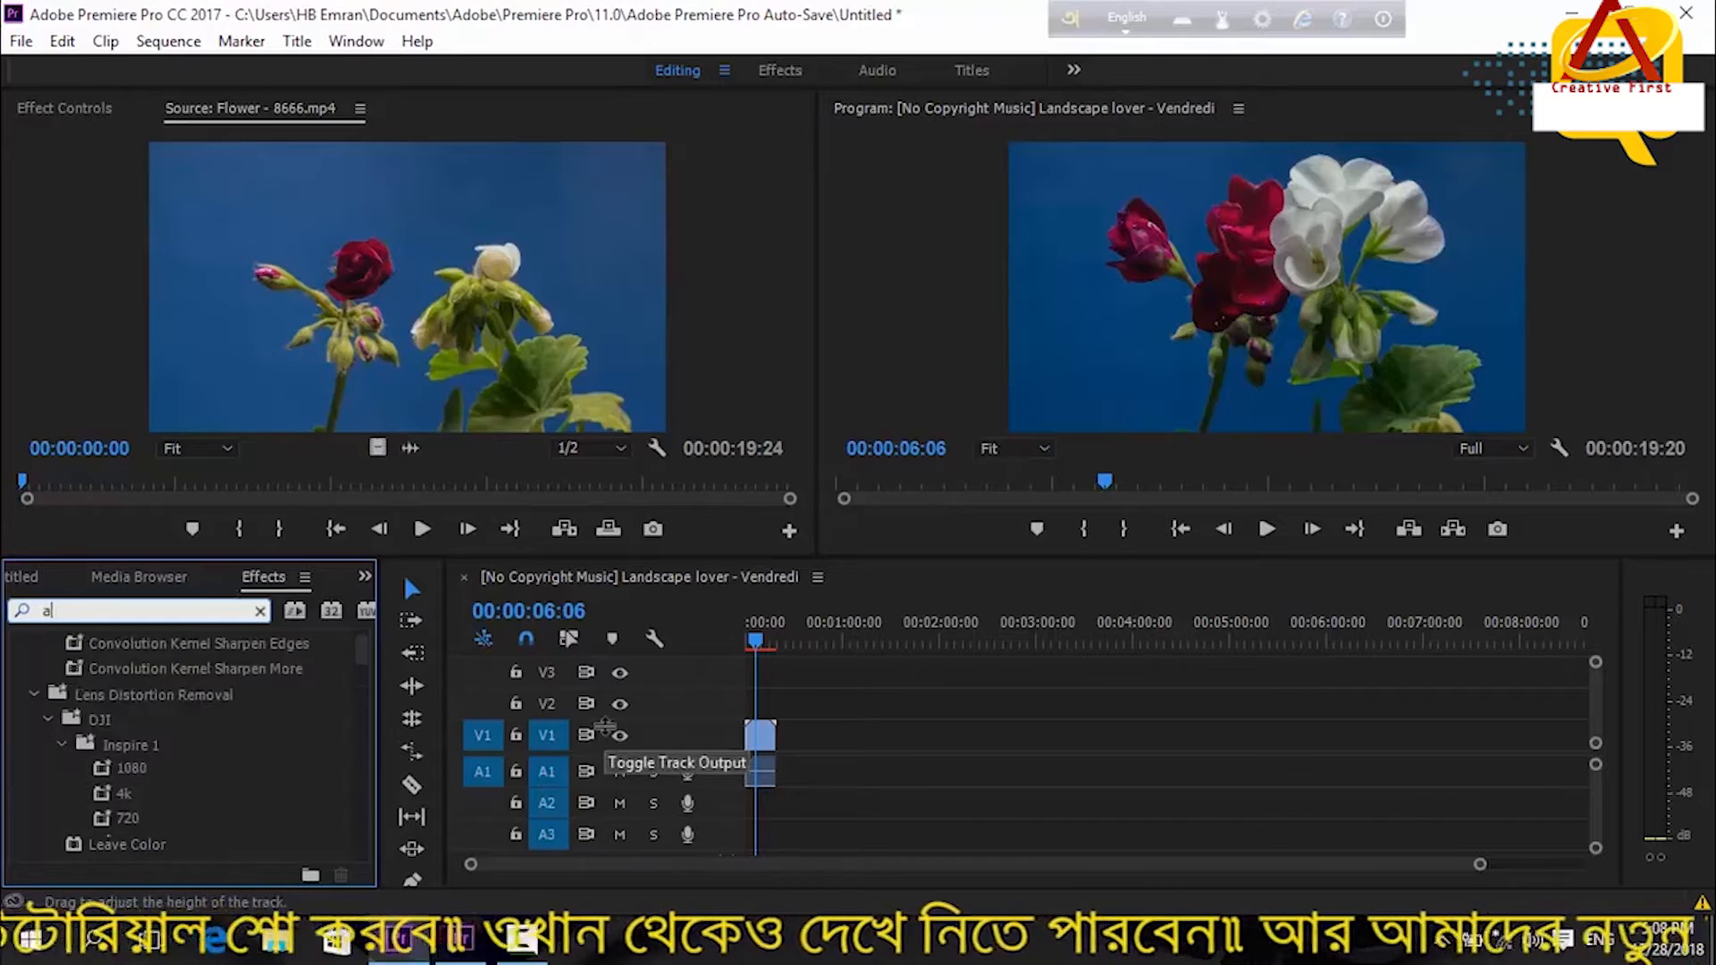
type("uto")
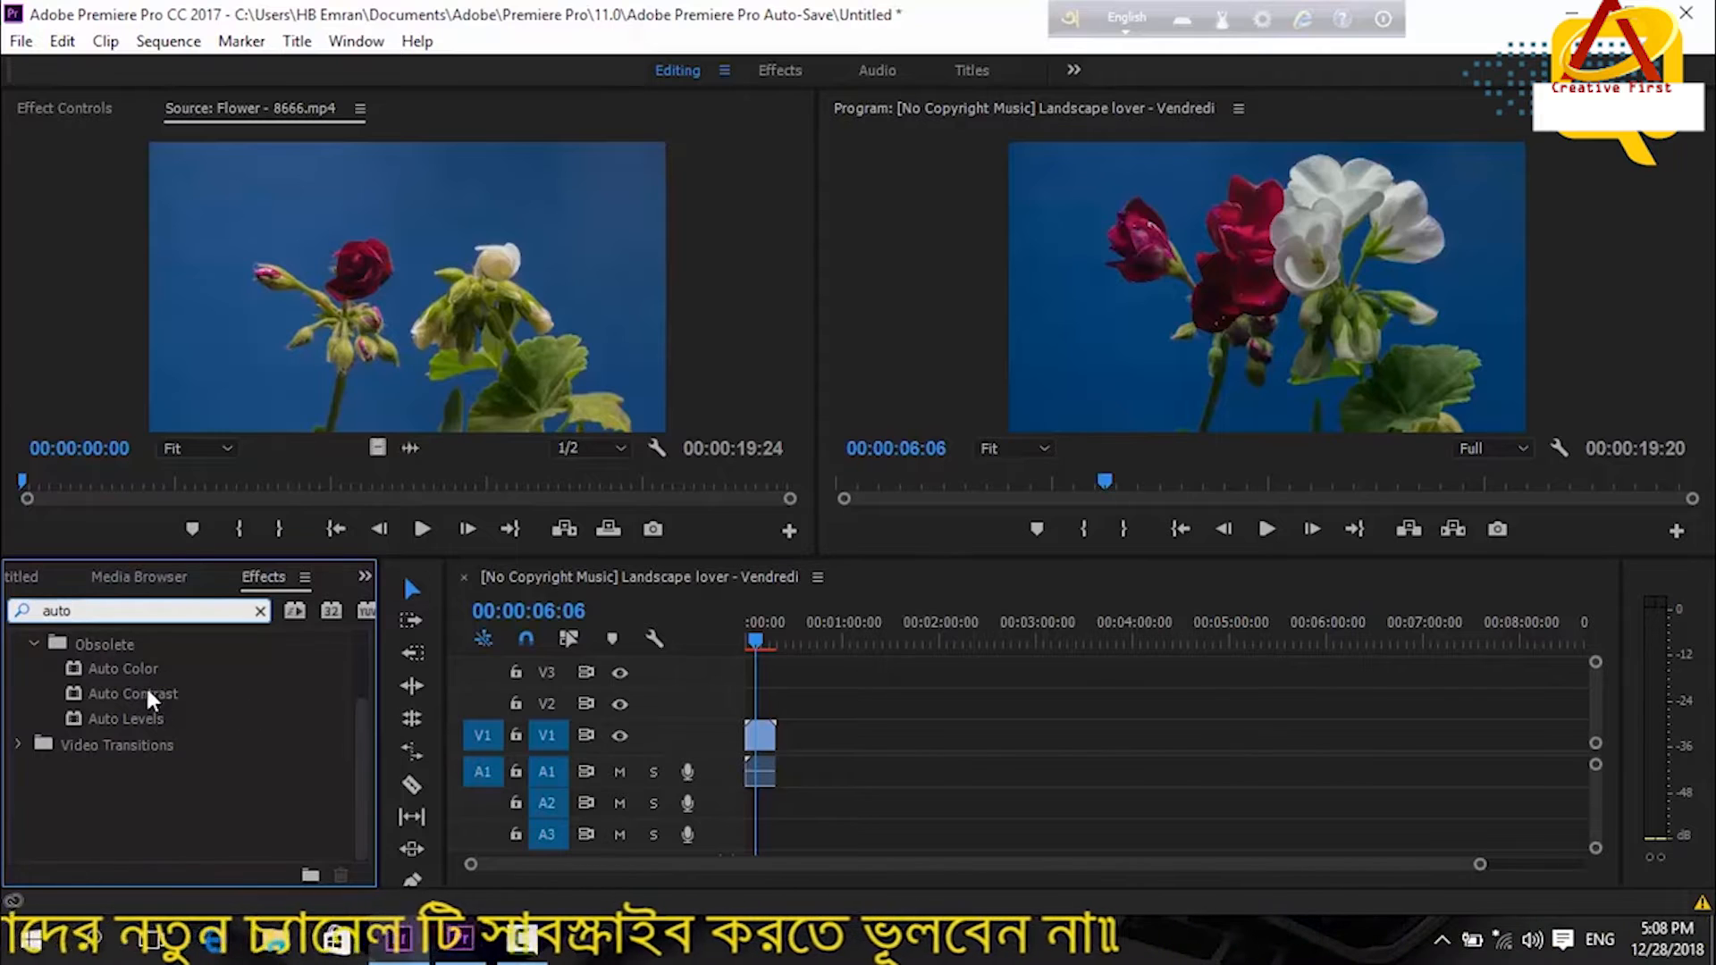
left_click_drag(125, 669, 759, 735)
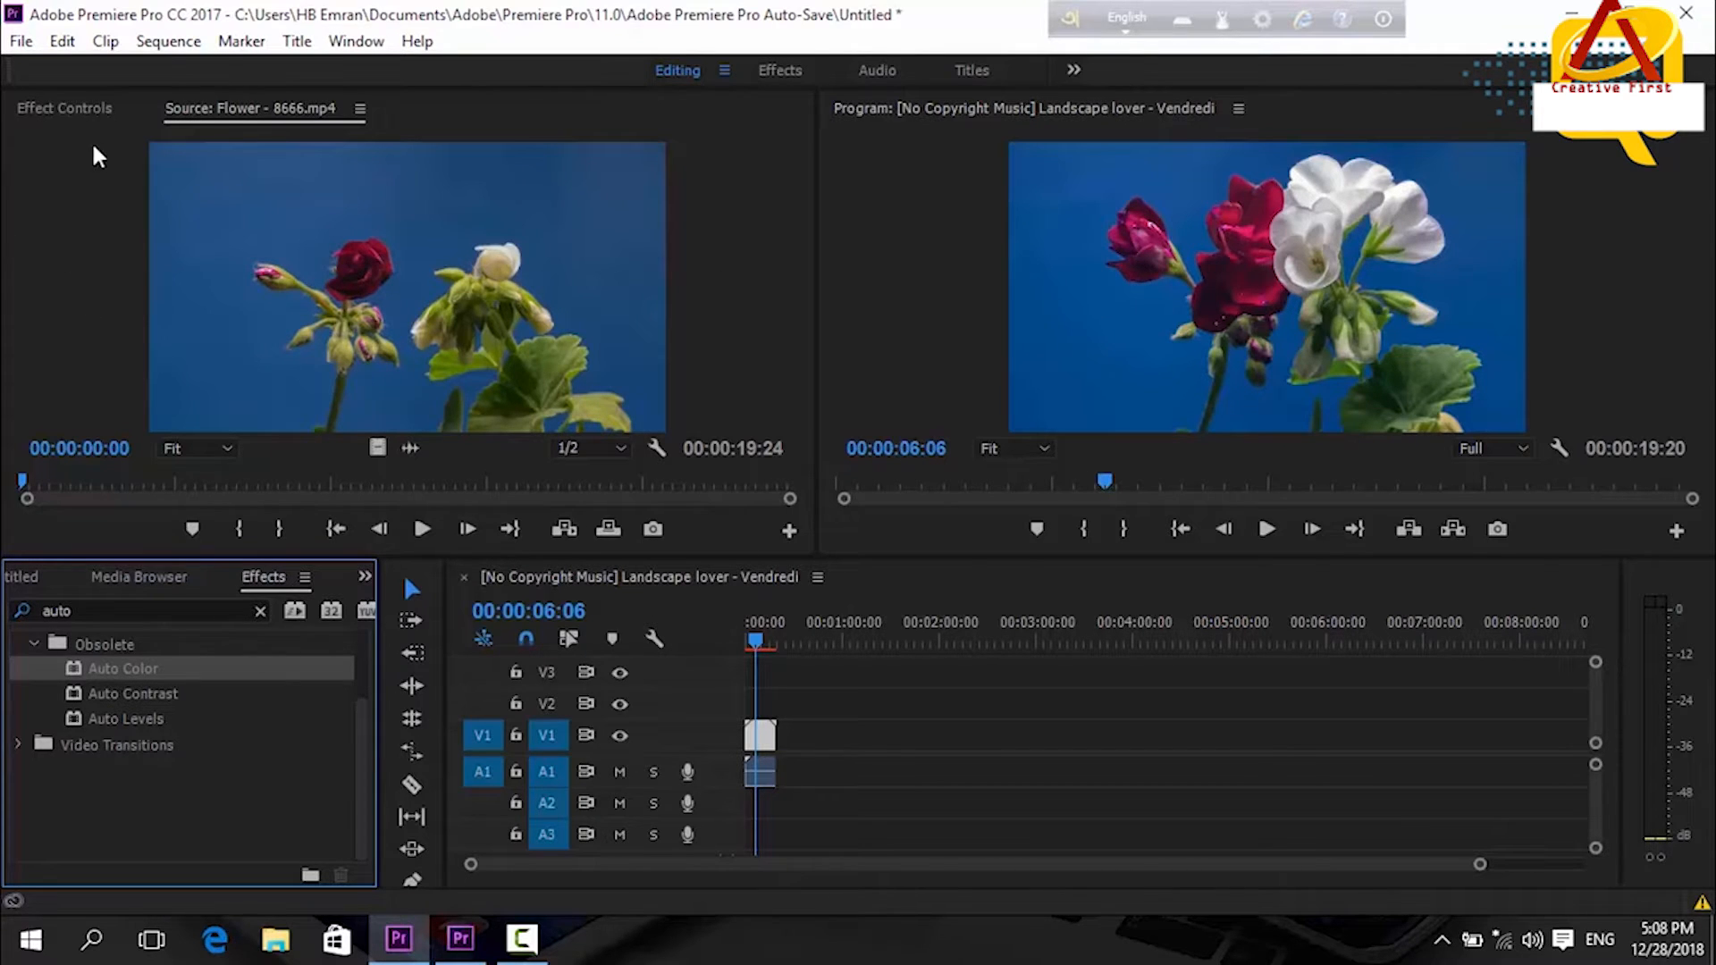
Set Auto Color's Temporal Smoothing to 10.00 seconds and Black Clip and White Clip to 0.00%
left_click(83, 111)
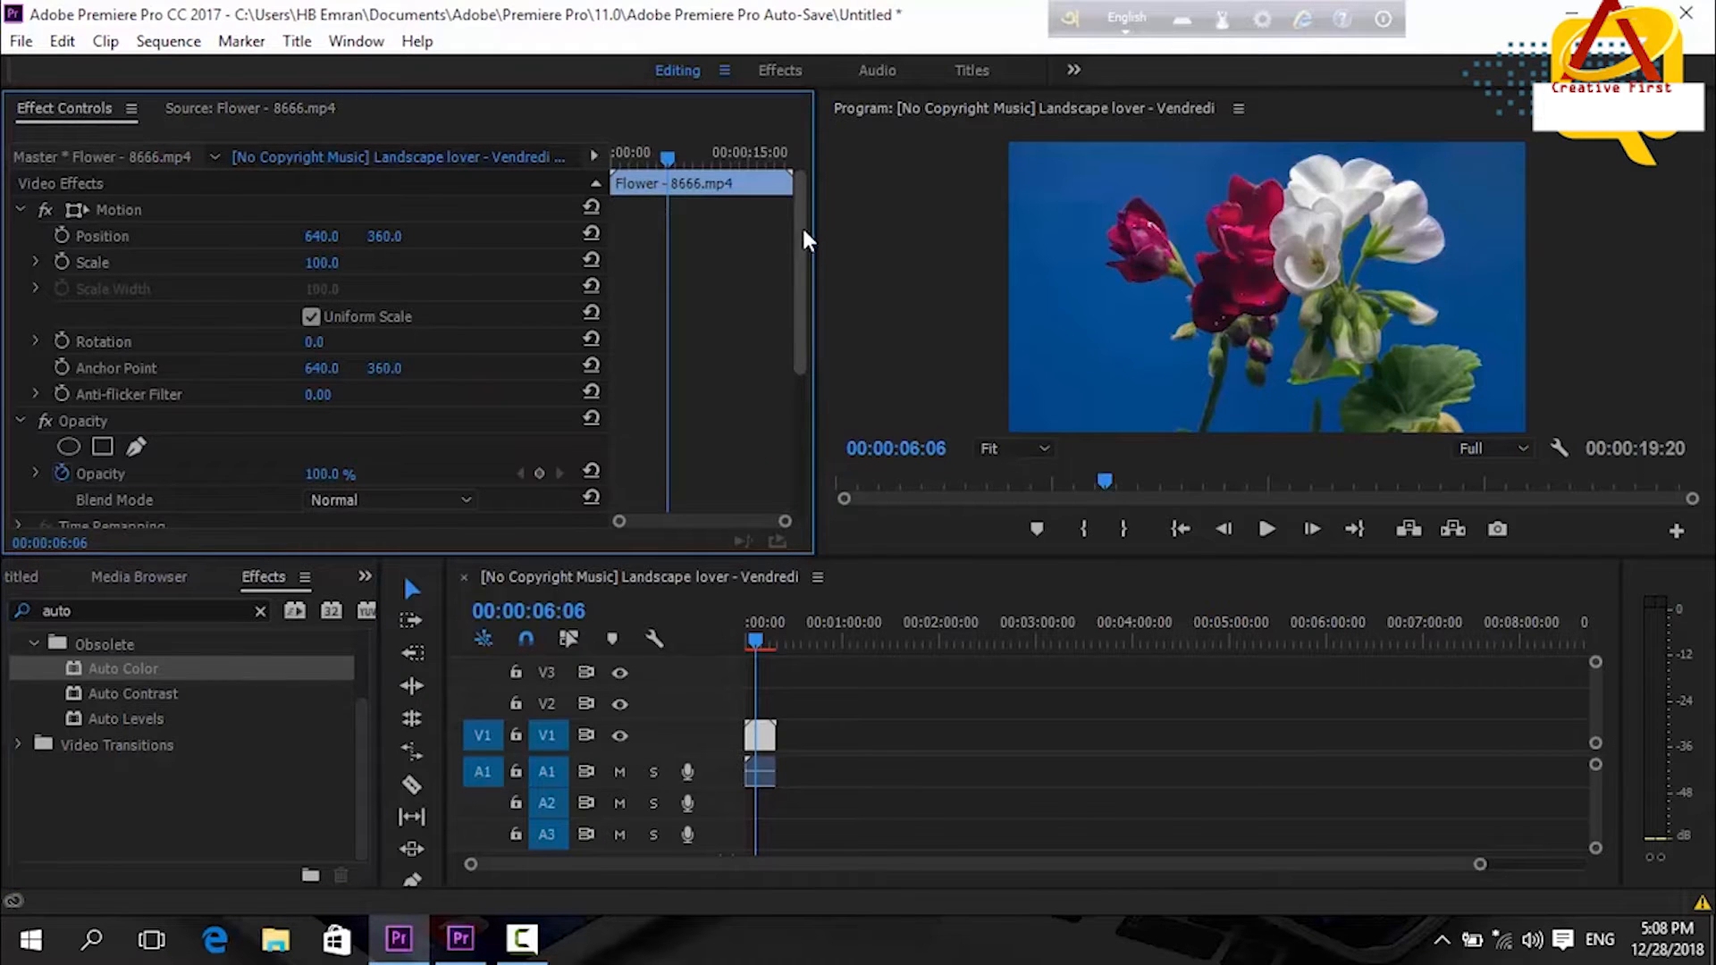
scroll(802, 235, "down", 1)
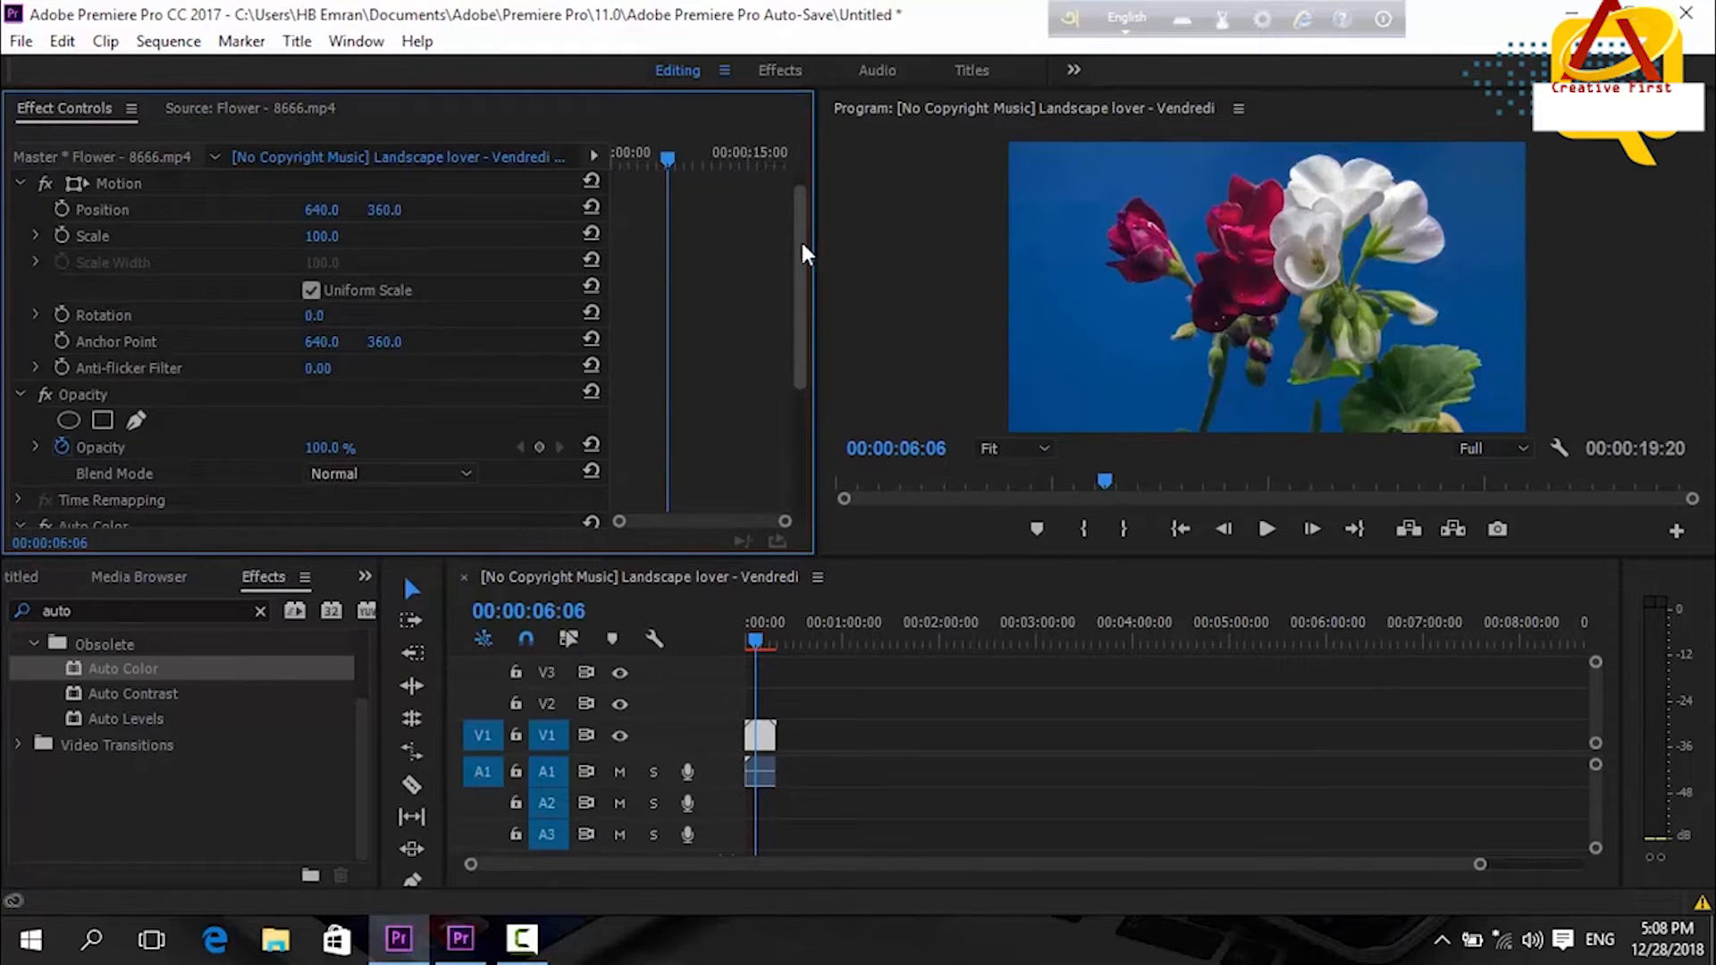
left_click(13, 184)
left_click(36, 238)
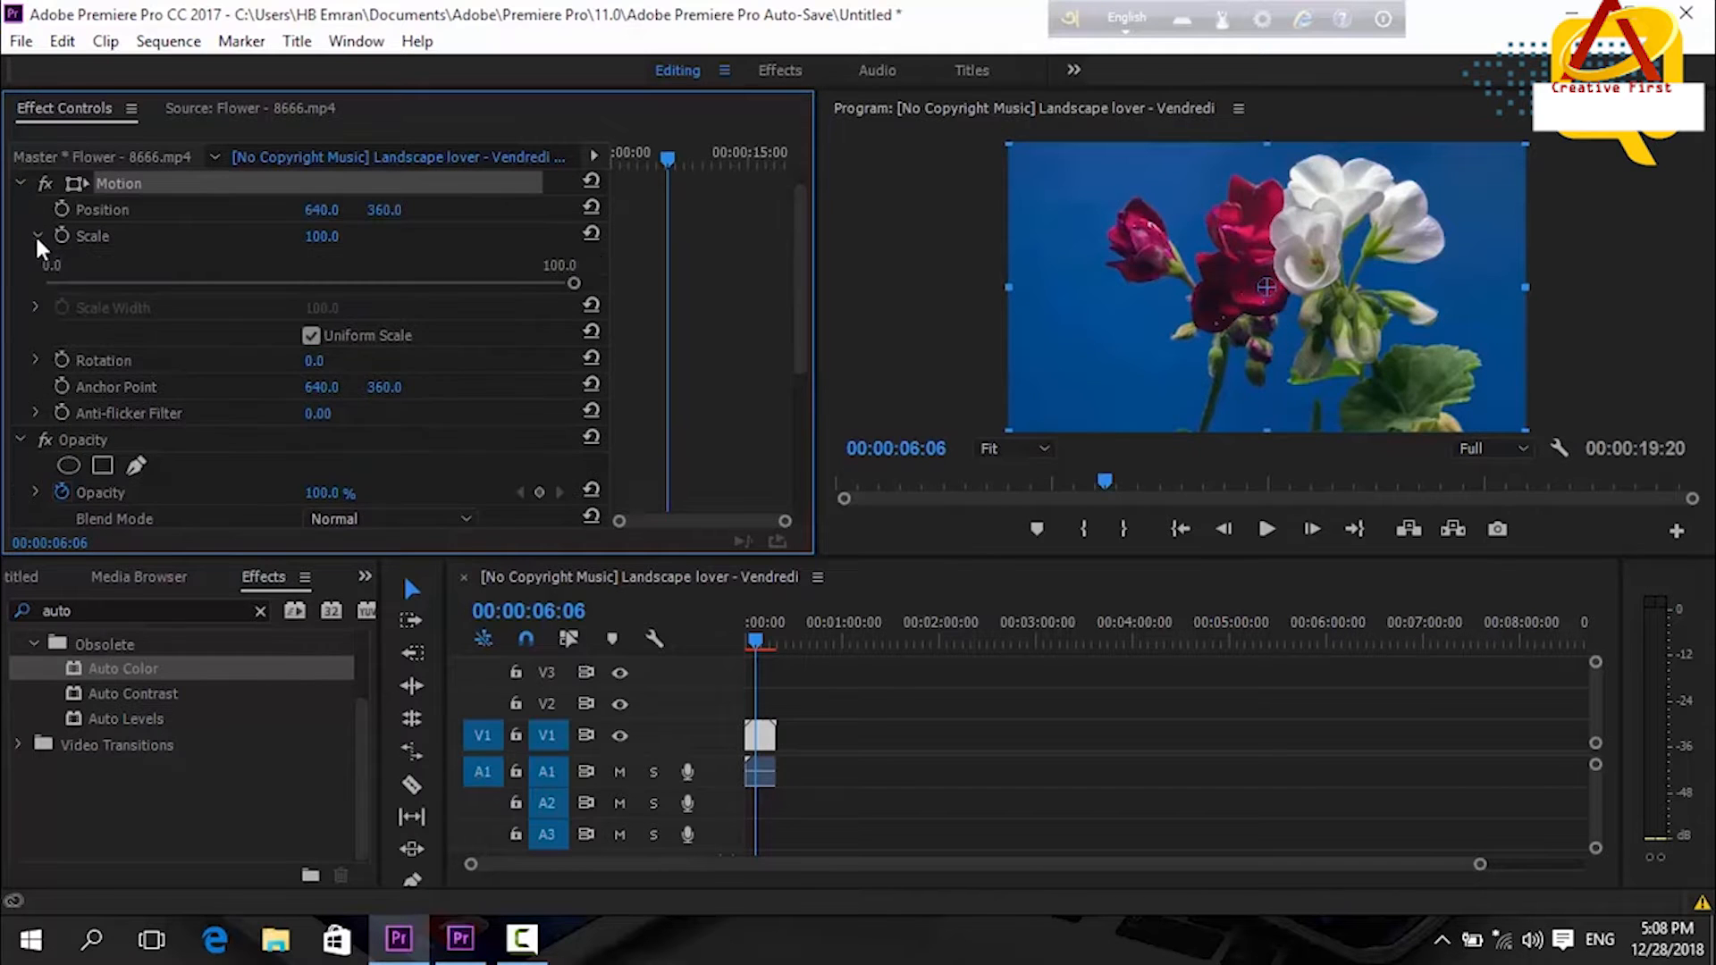
left_click(37, 238)
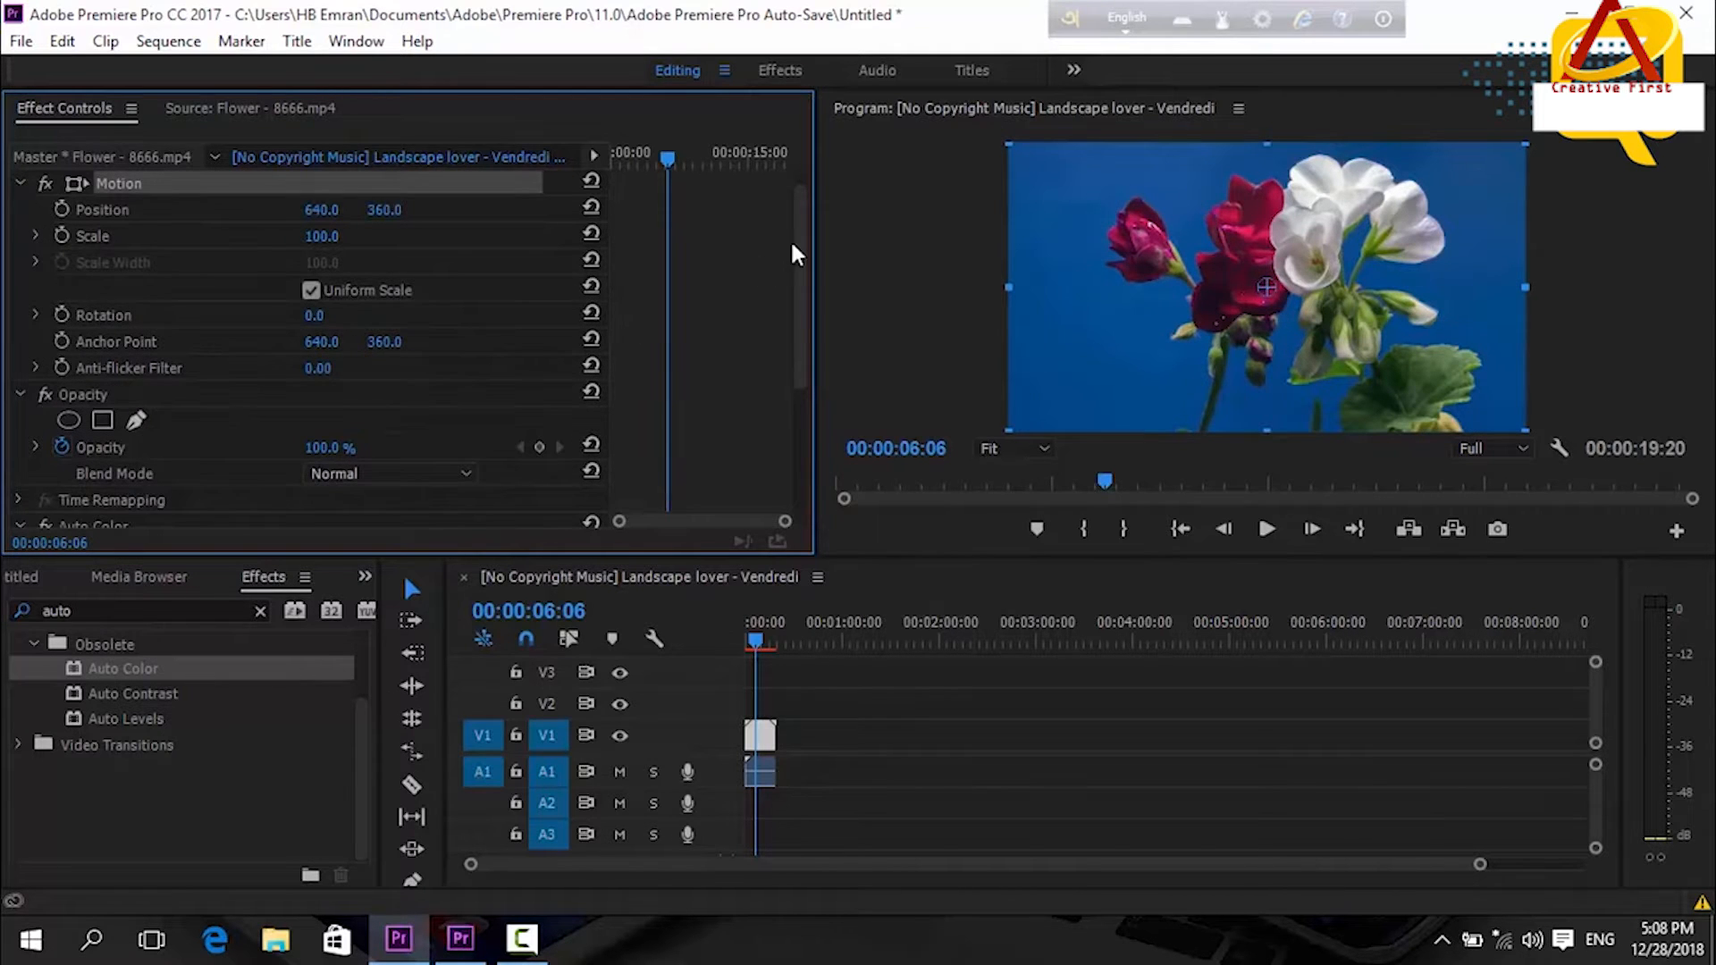
left_click_drag(800, 253, 818, 375)
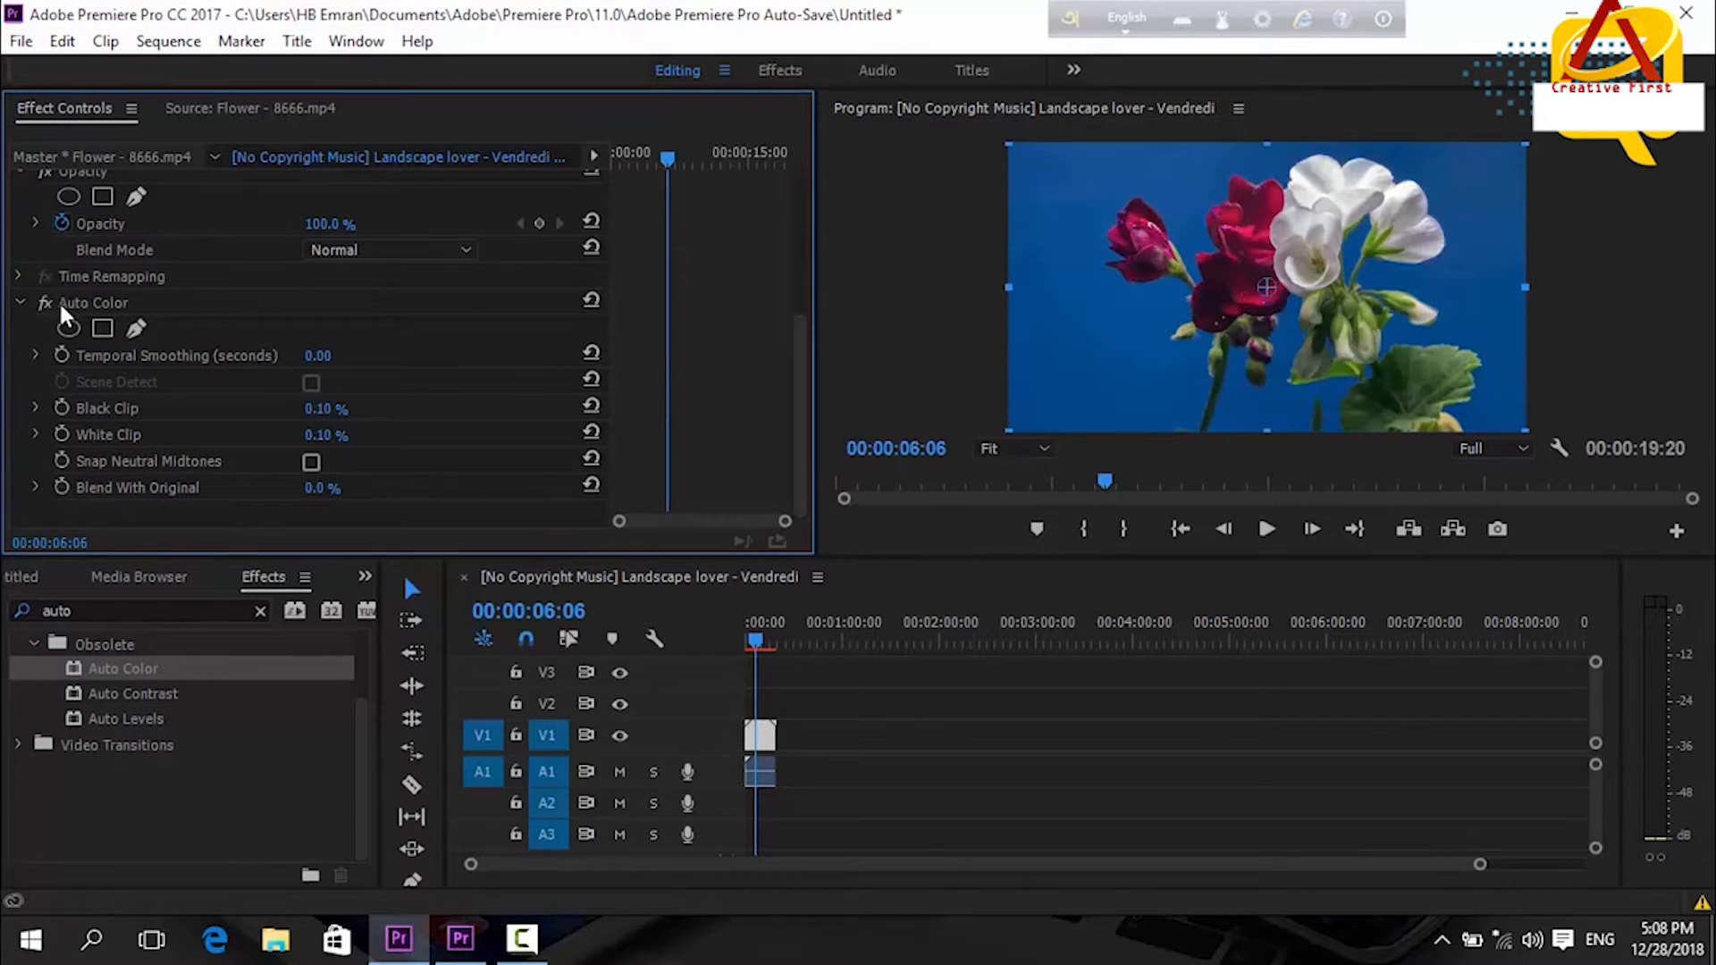
left_click_drag(314, 358, 537, 363)
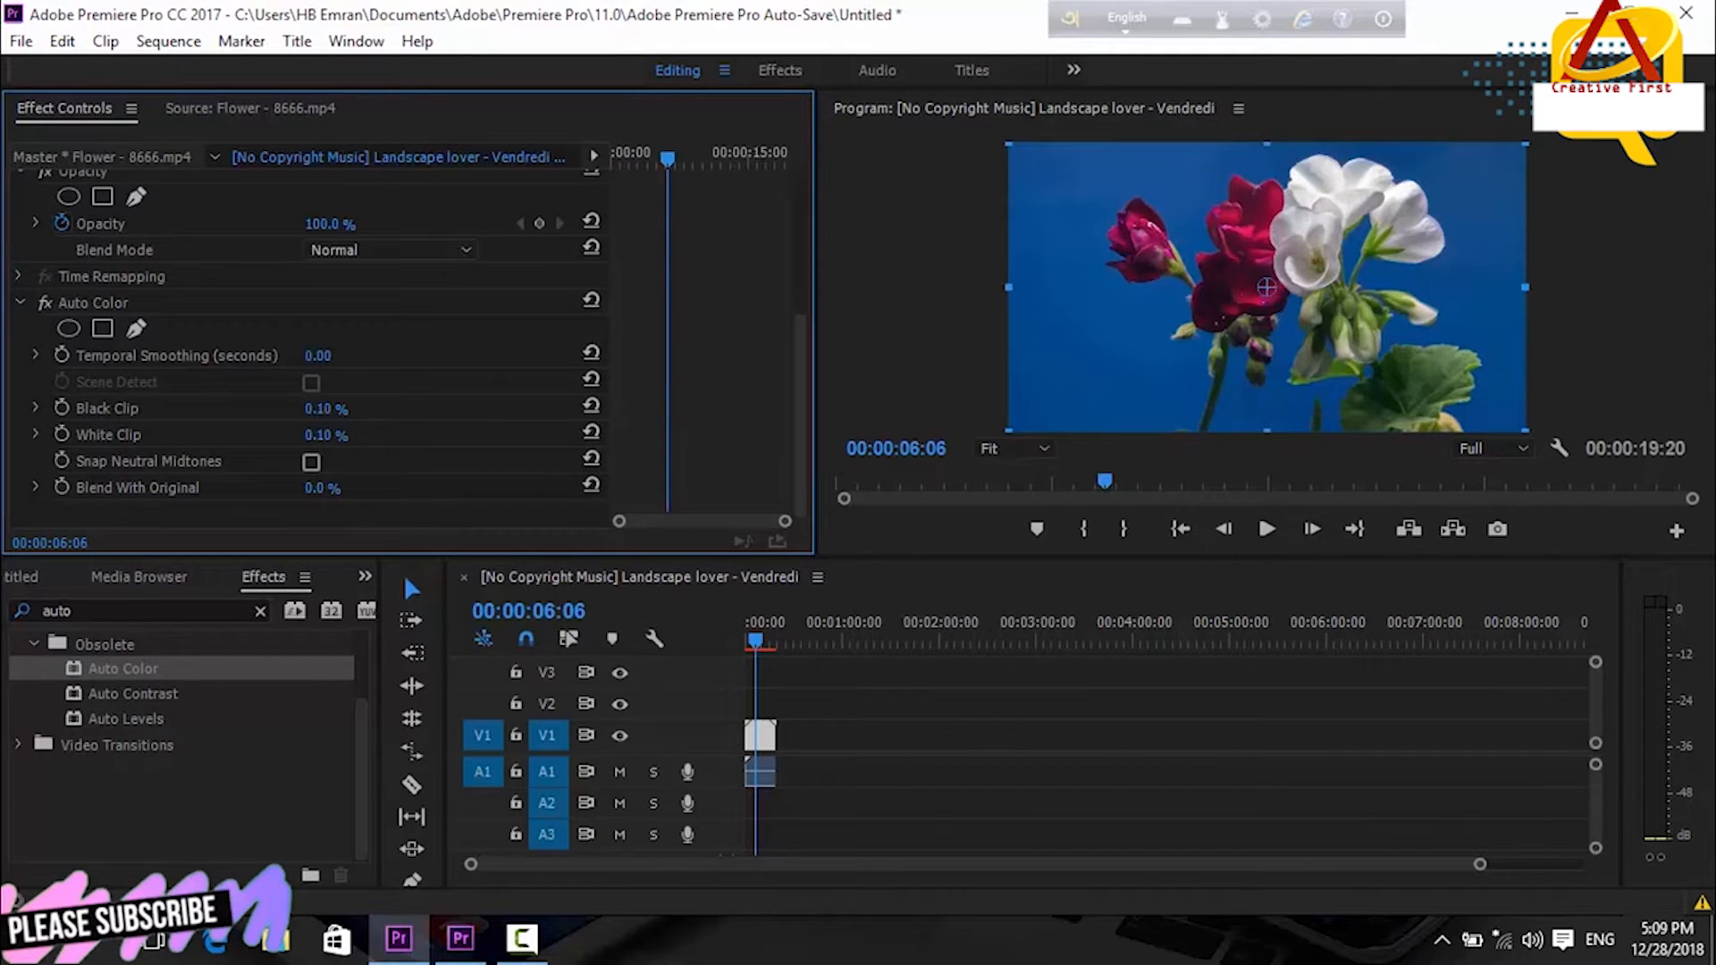
left_click_drag(318, 357, 500, 358)
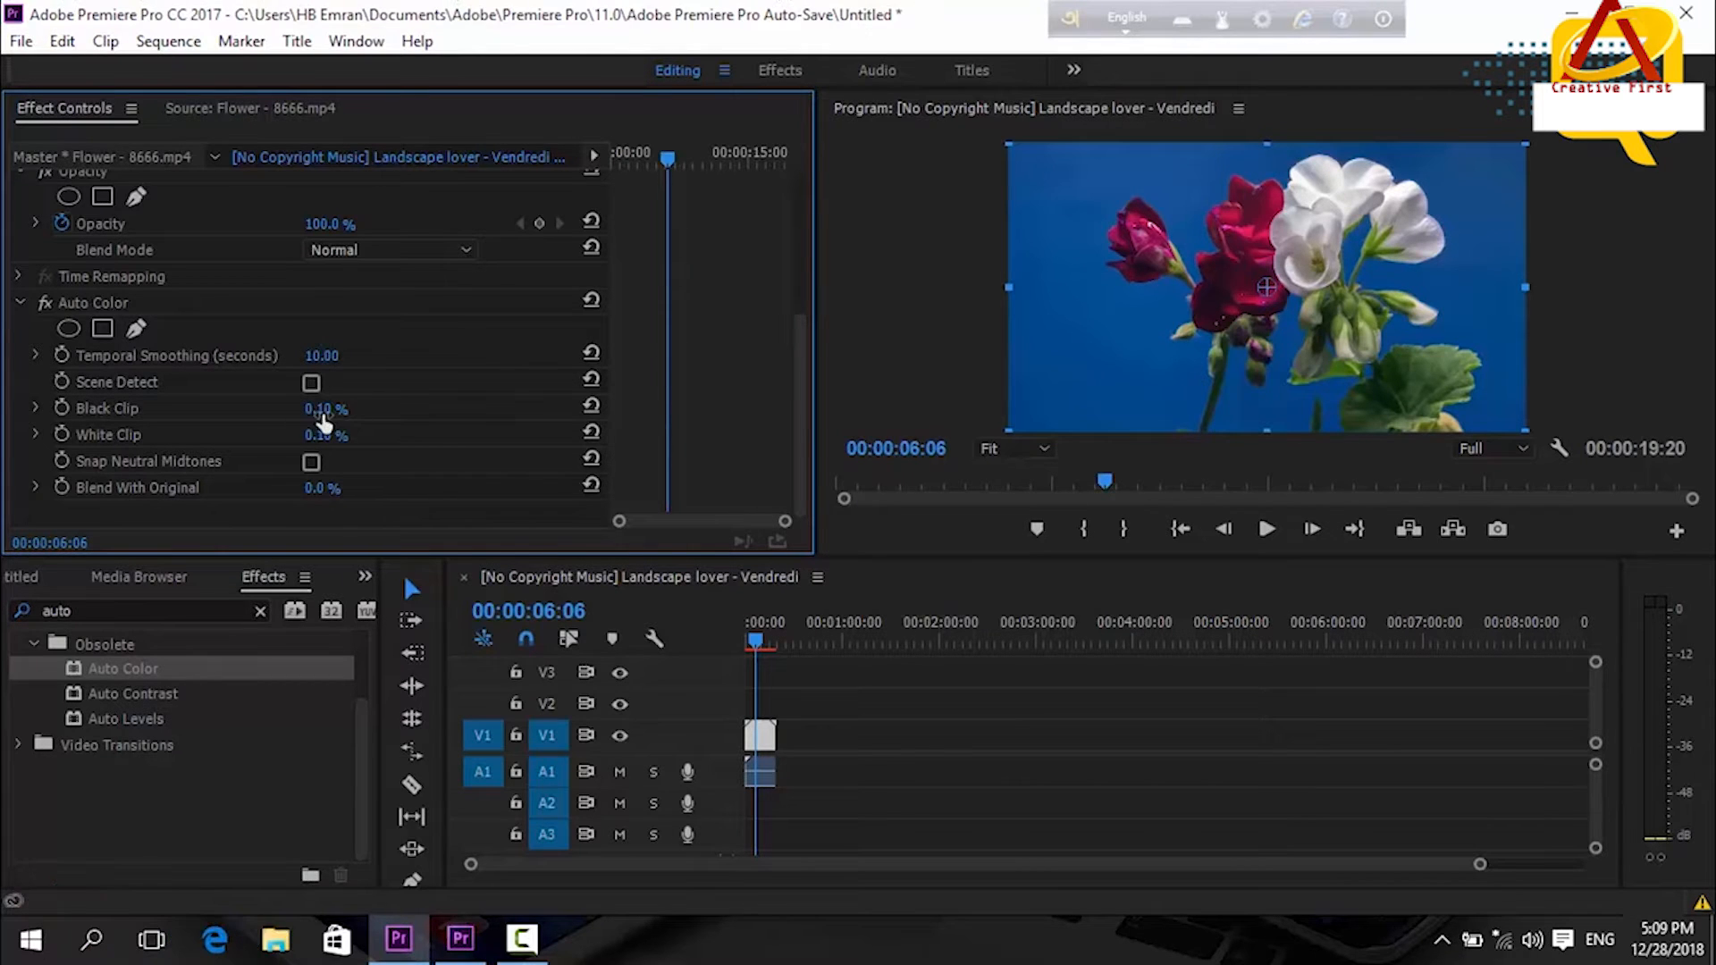
left_click_drag(318, 408, 501, 408)
left_click_drag(320, 435, 234, 436)
Remove Auto Color from the Flower clip with Remove Attributes and return the playhead to the start
right_click(766, 740)
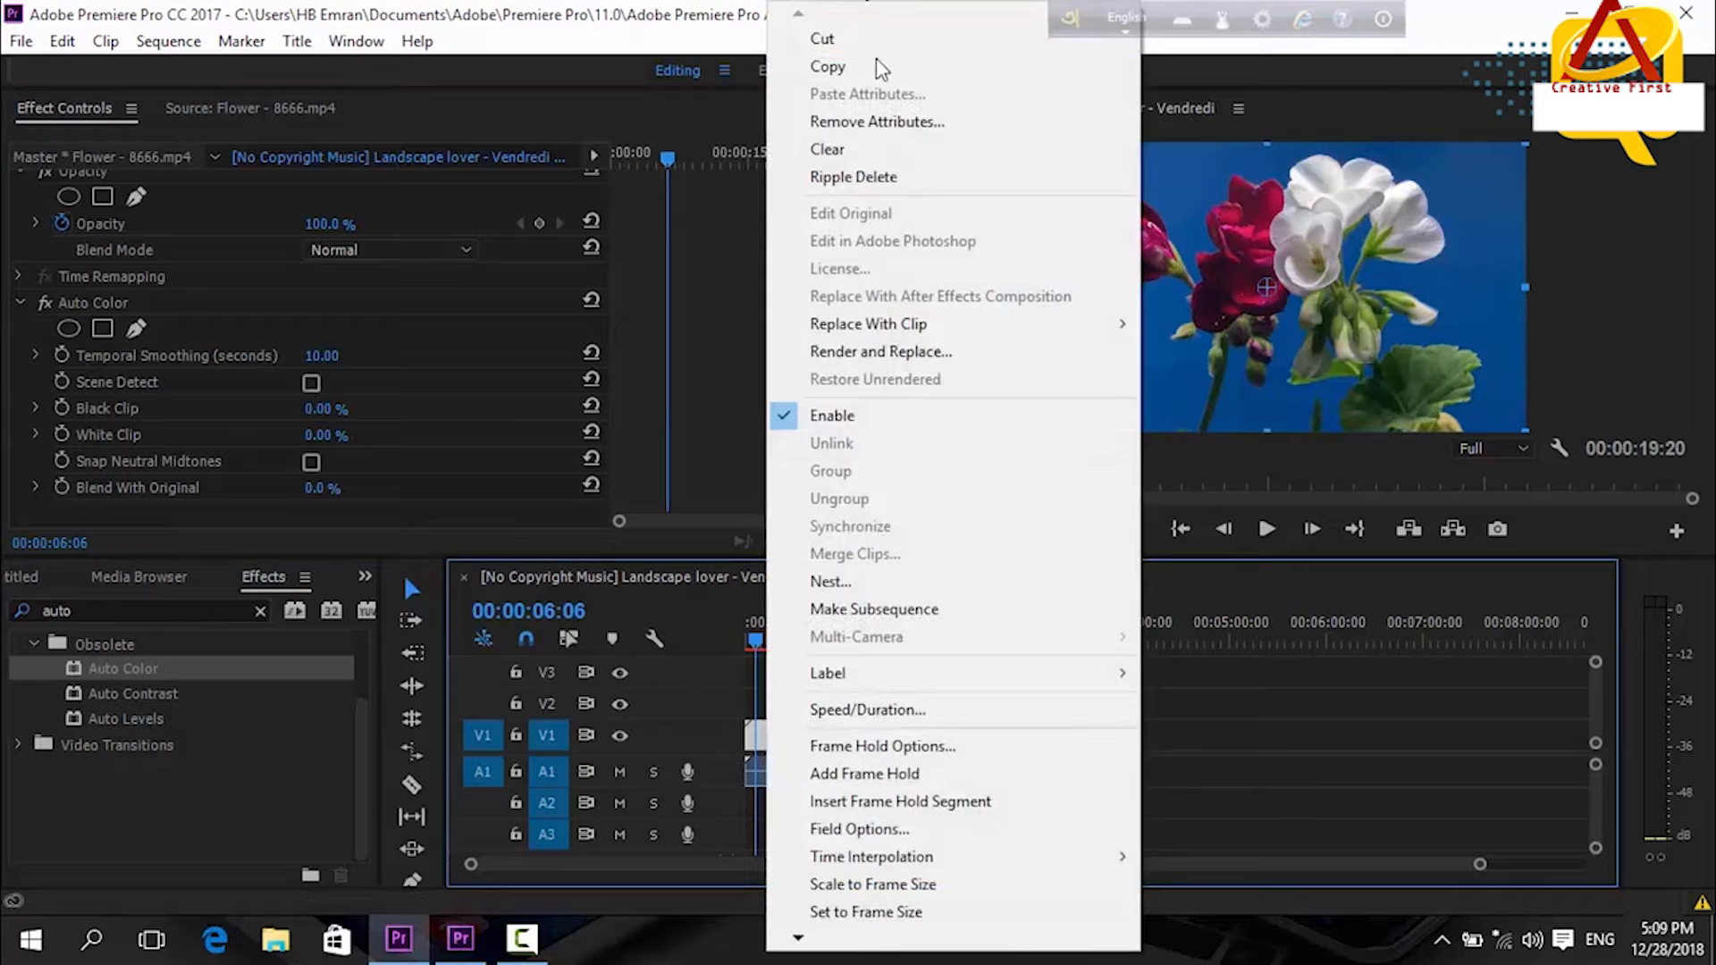
left_click(891, 131)
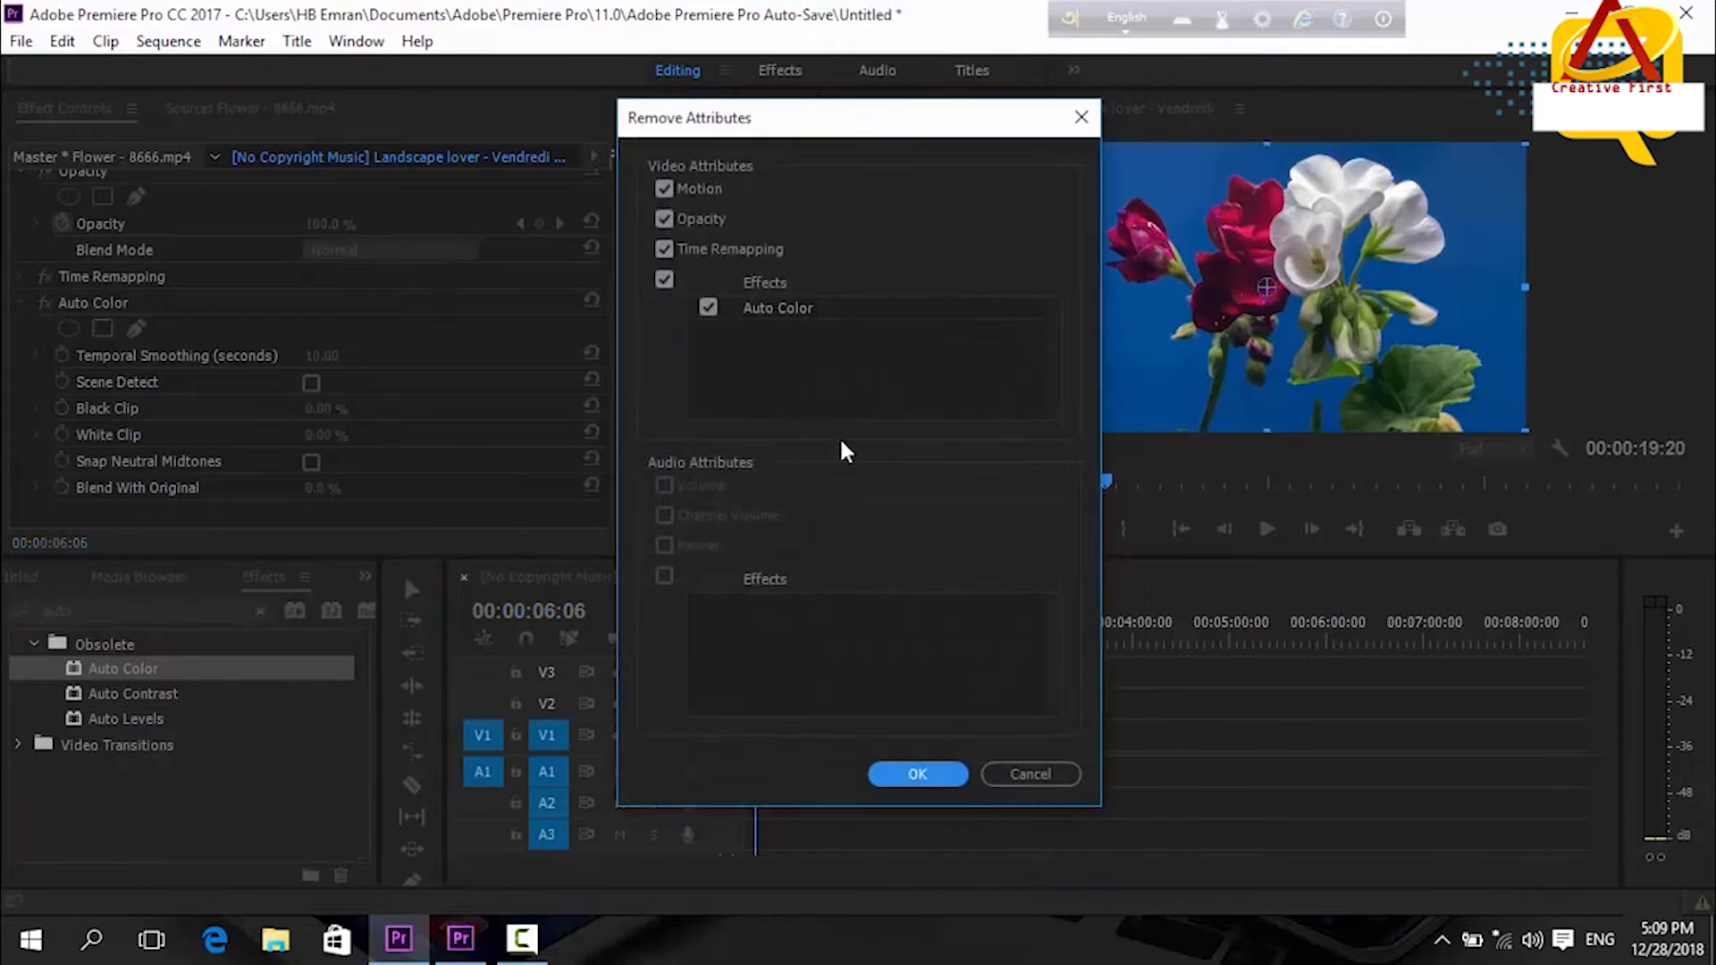
left_click(909, 772)
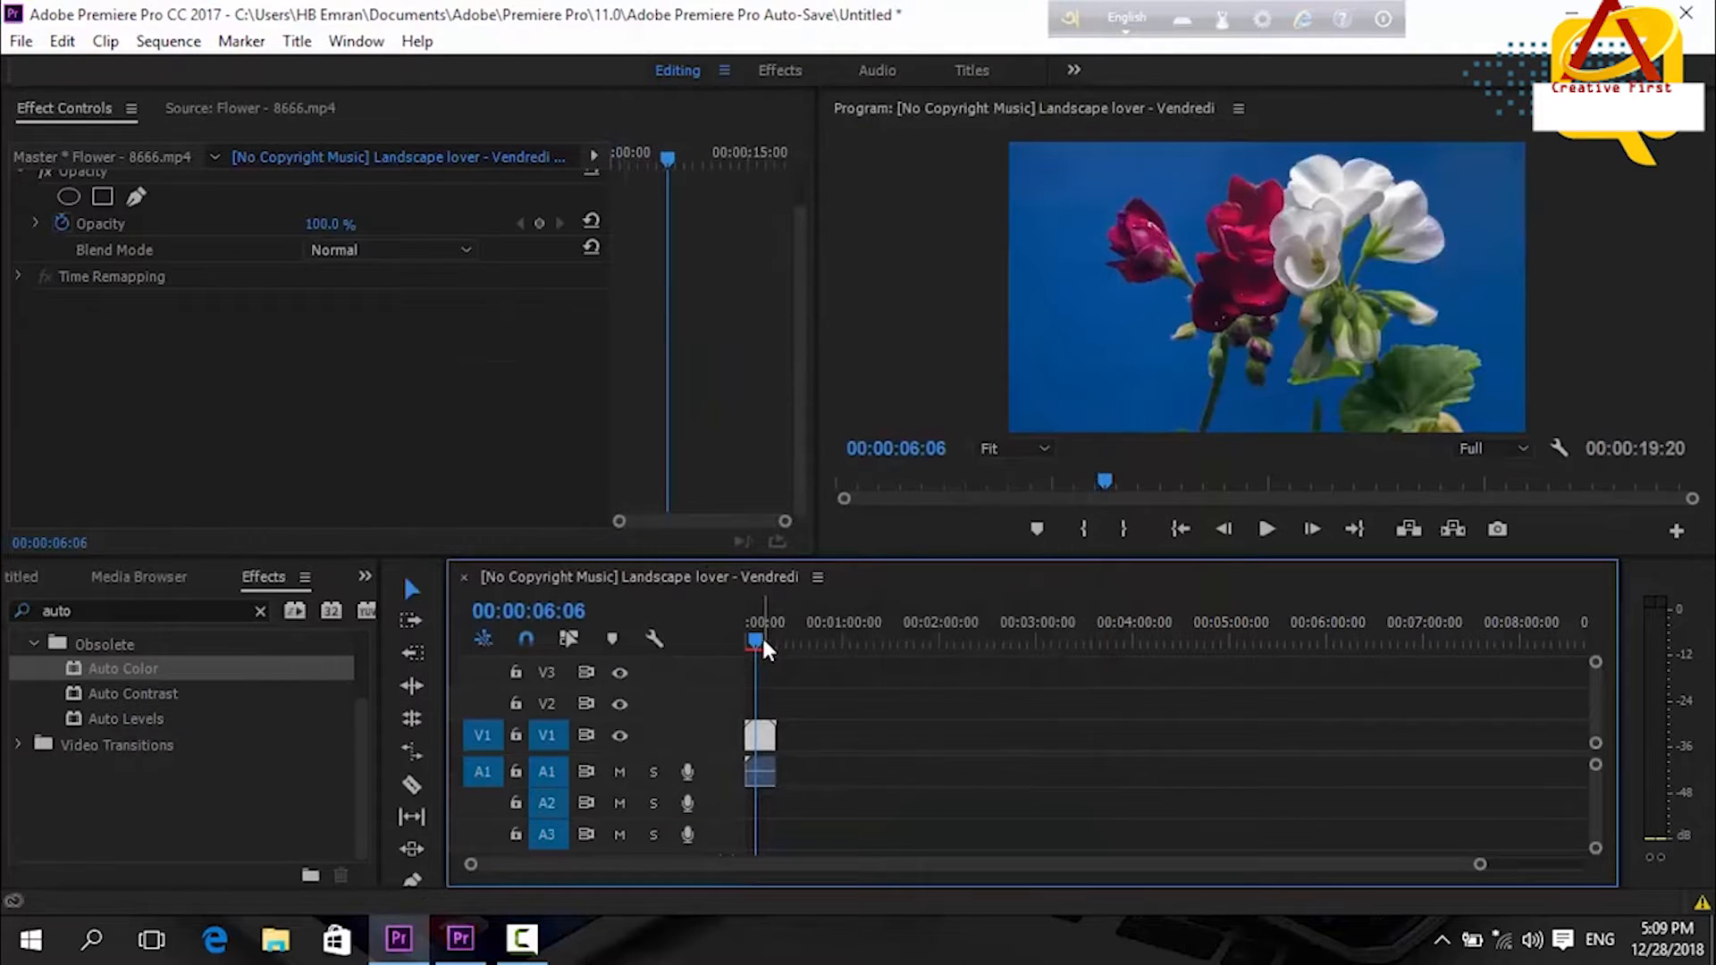
left_click_drag(759, 636, 733, 643)
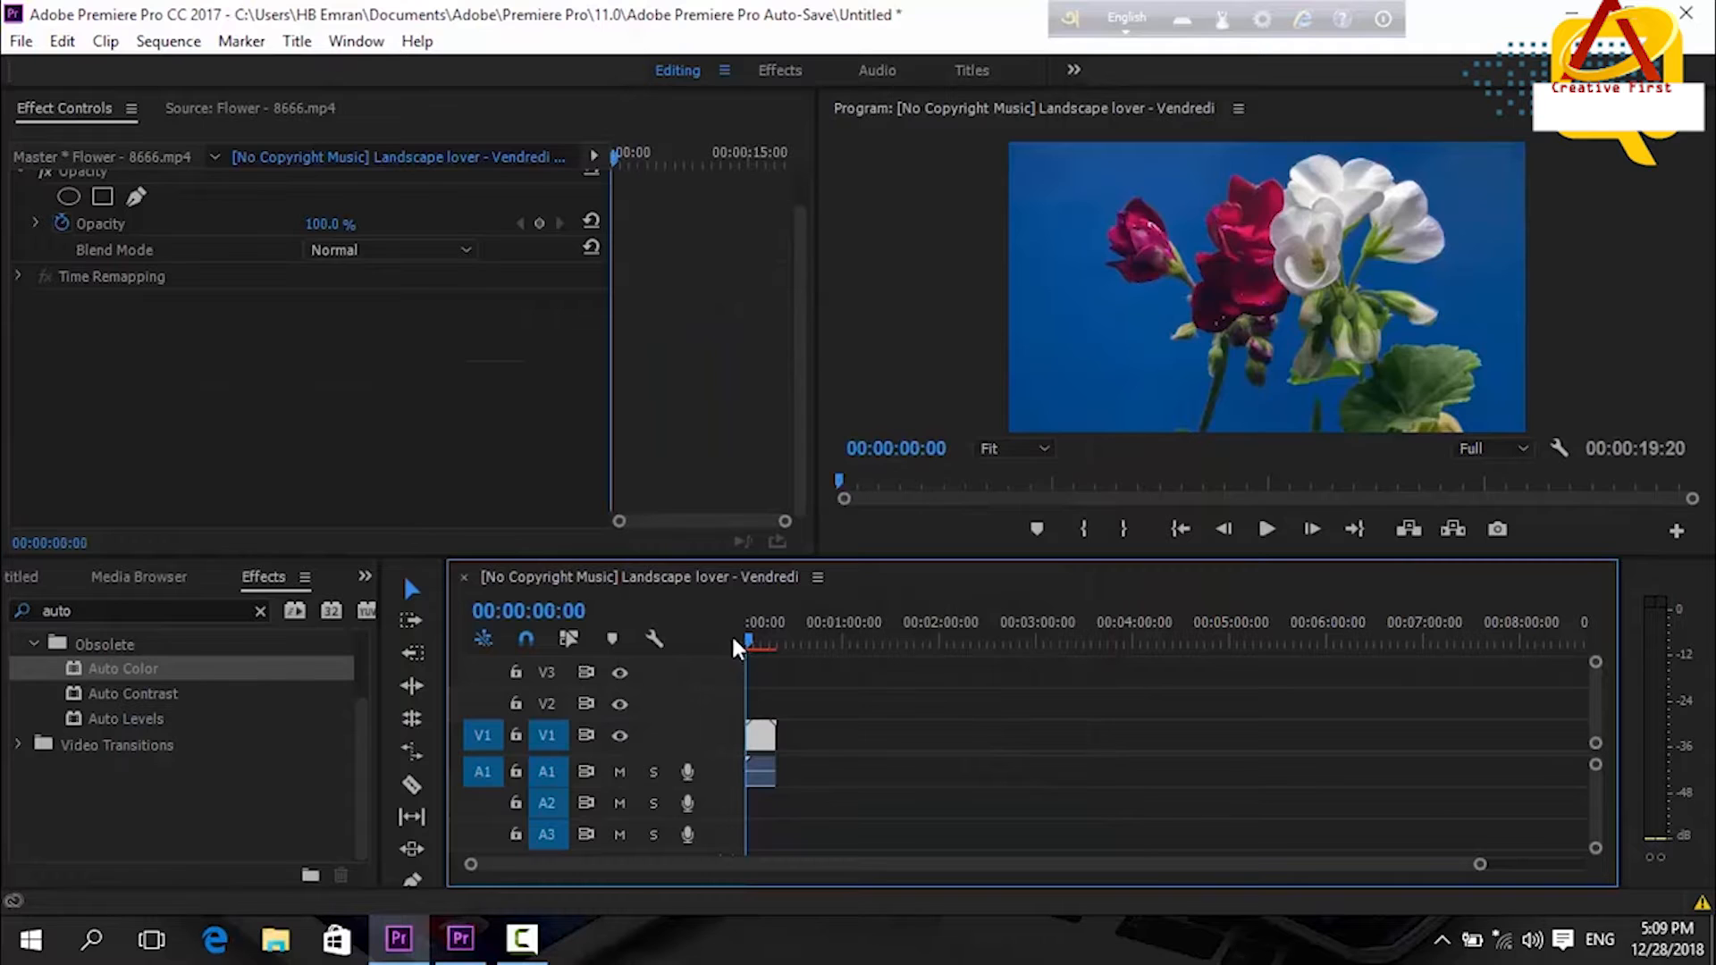
Search the effects for 'three' and apply Three-Way Color Corrector to the Flower clip
left_click(259, 611)
left_click(217, 605)
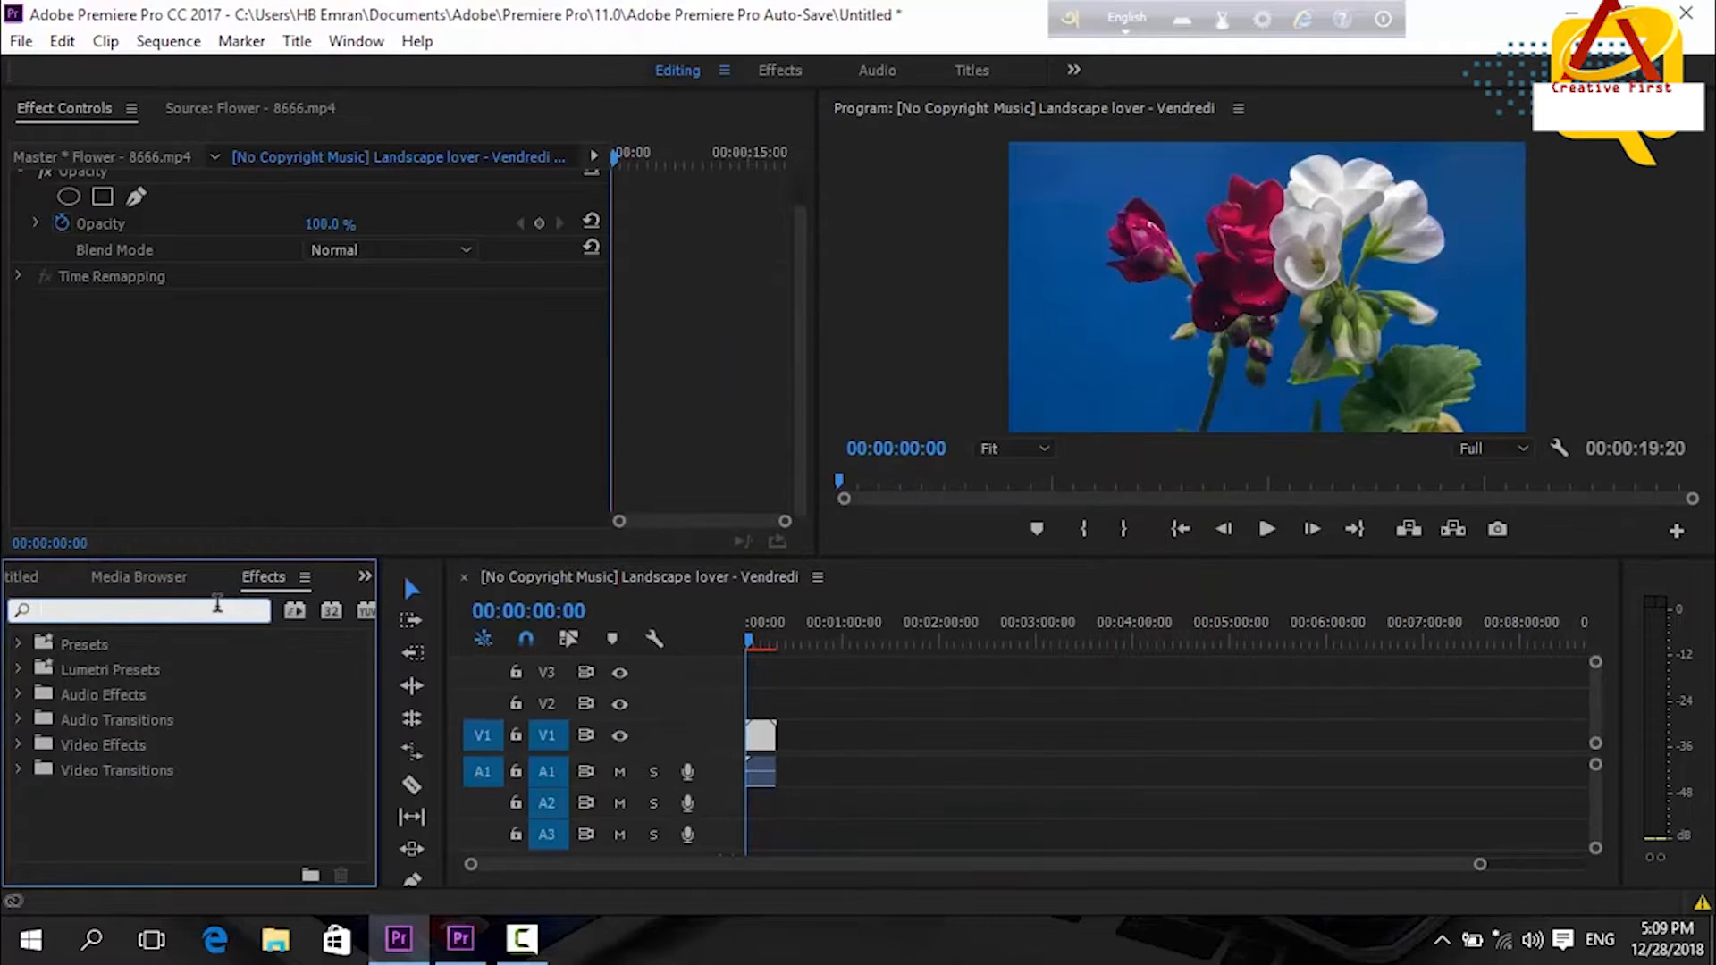
type("three")
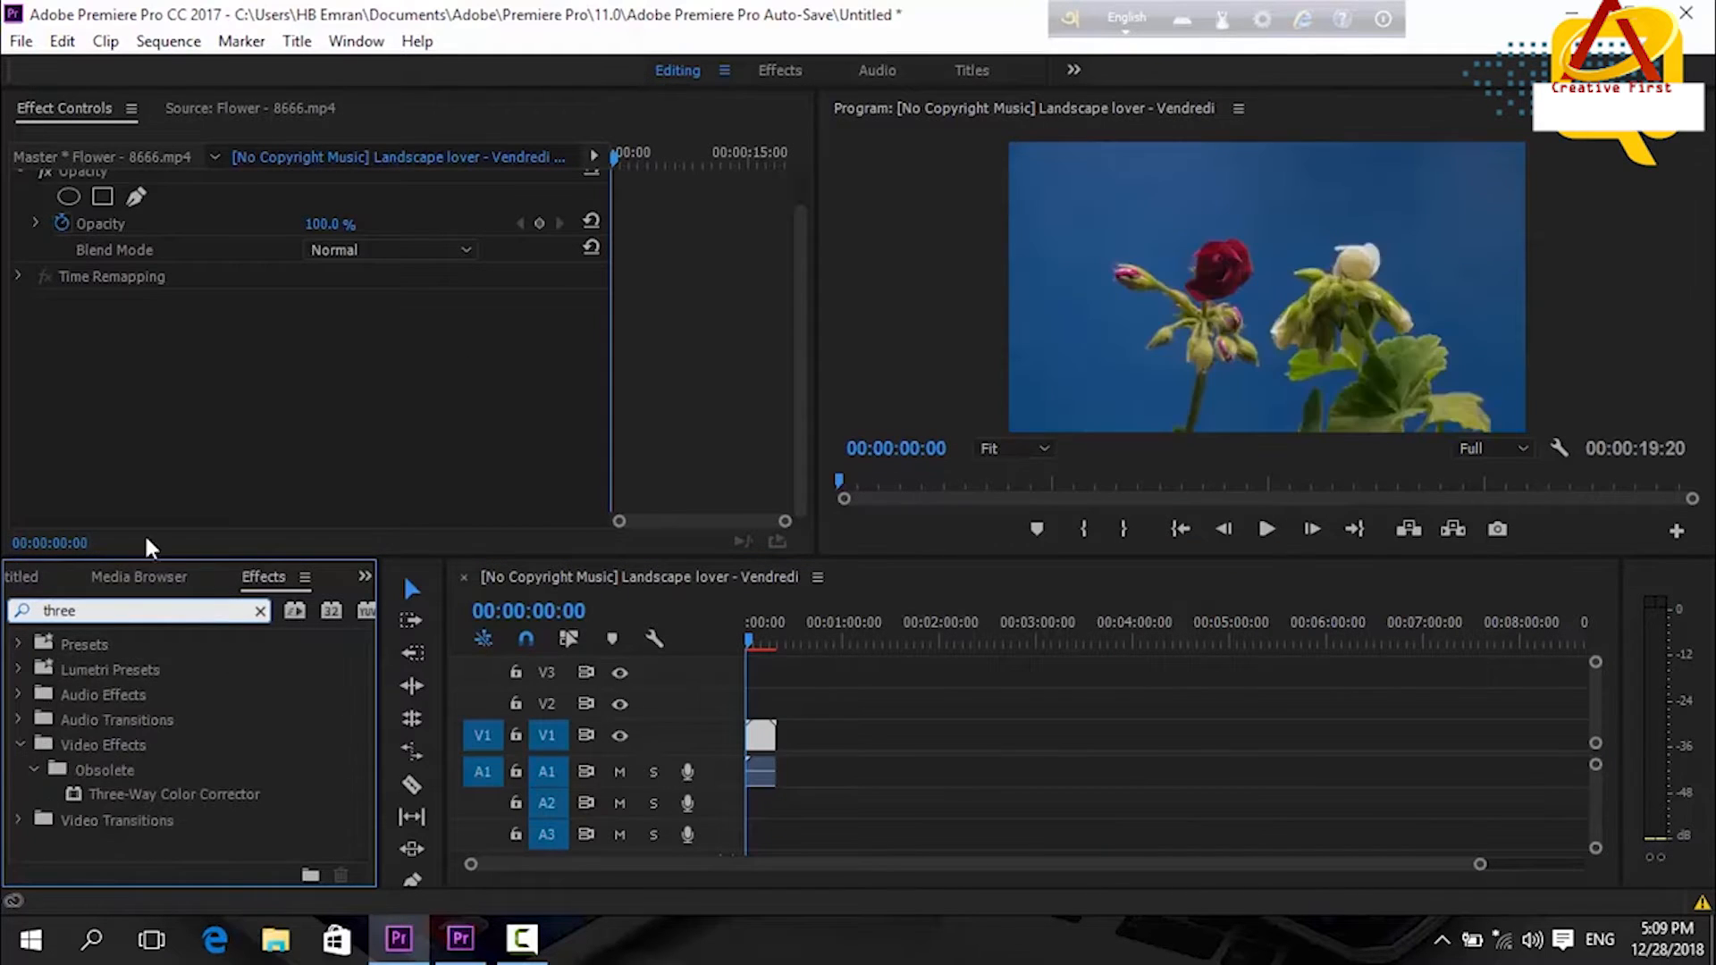
left_click(176, 798)
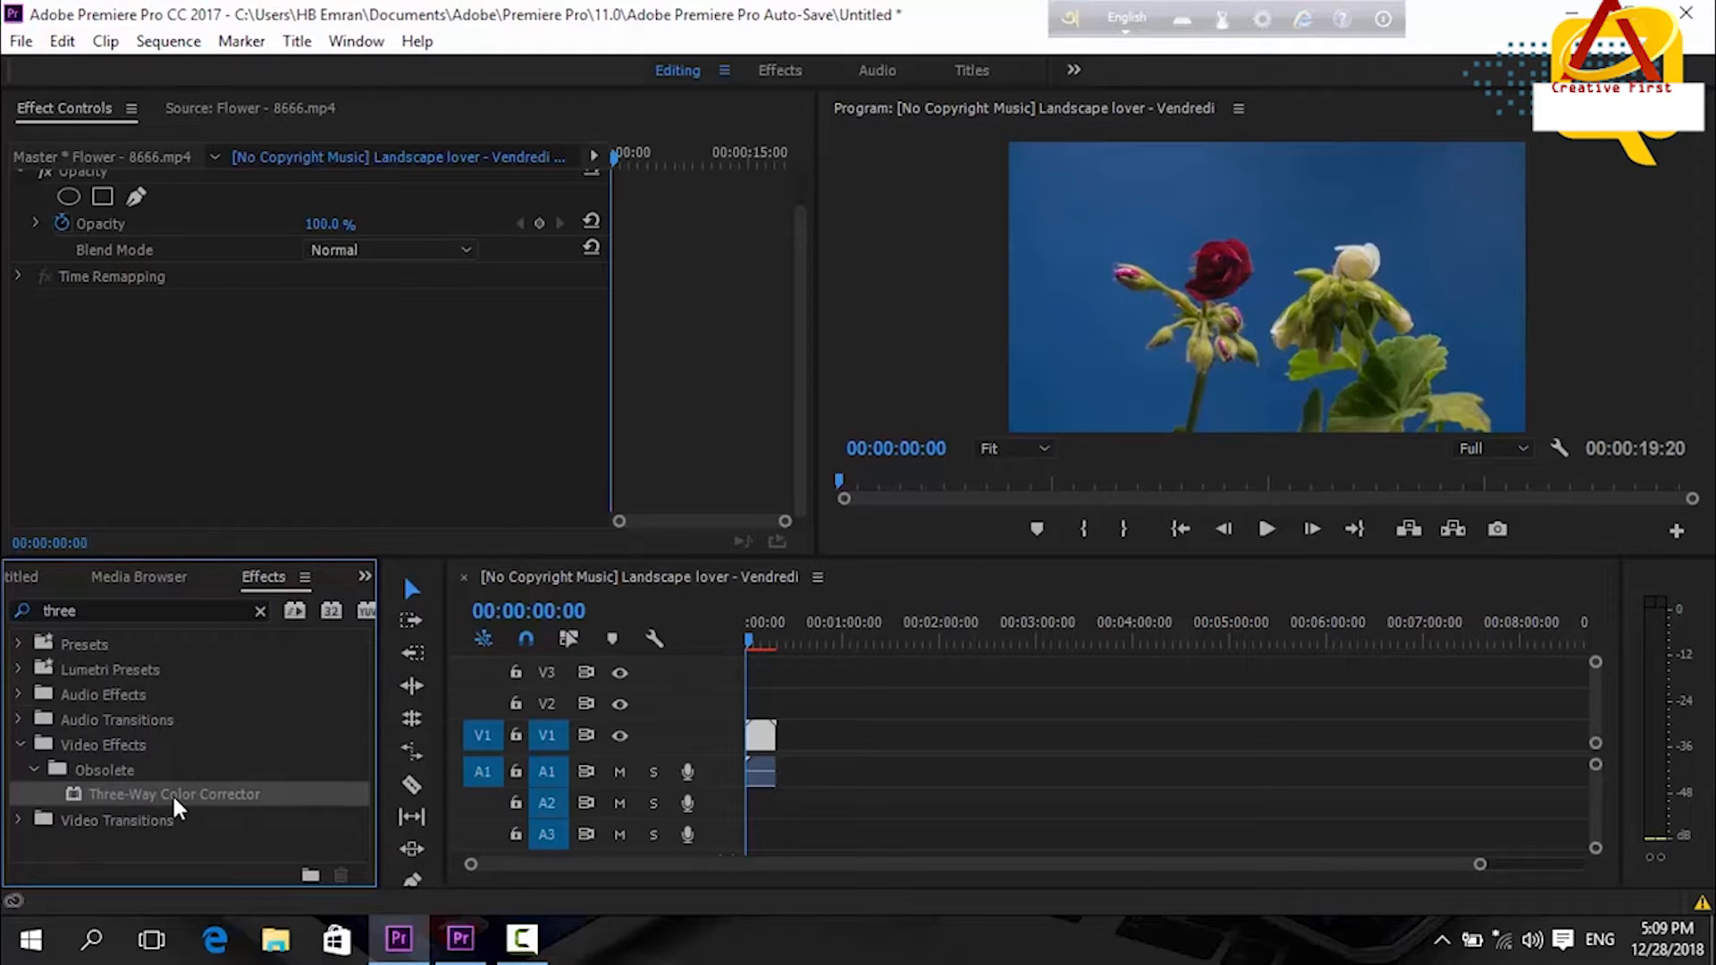
left_click_drag(171, 792, 760, 734)
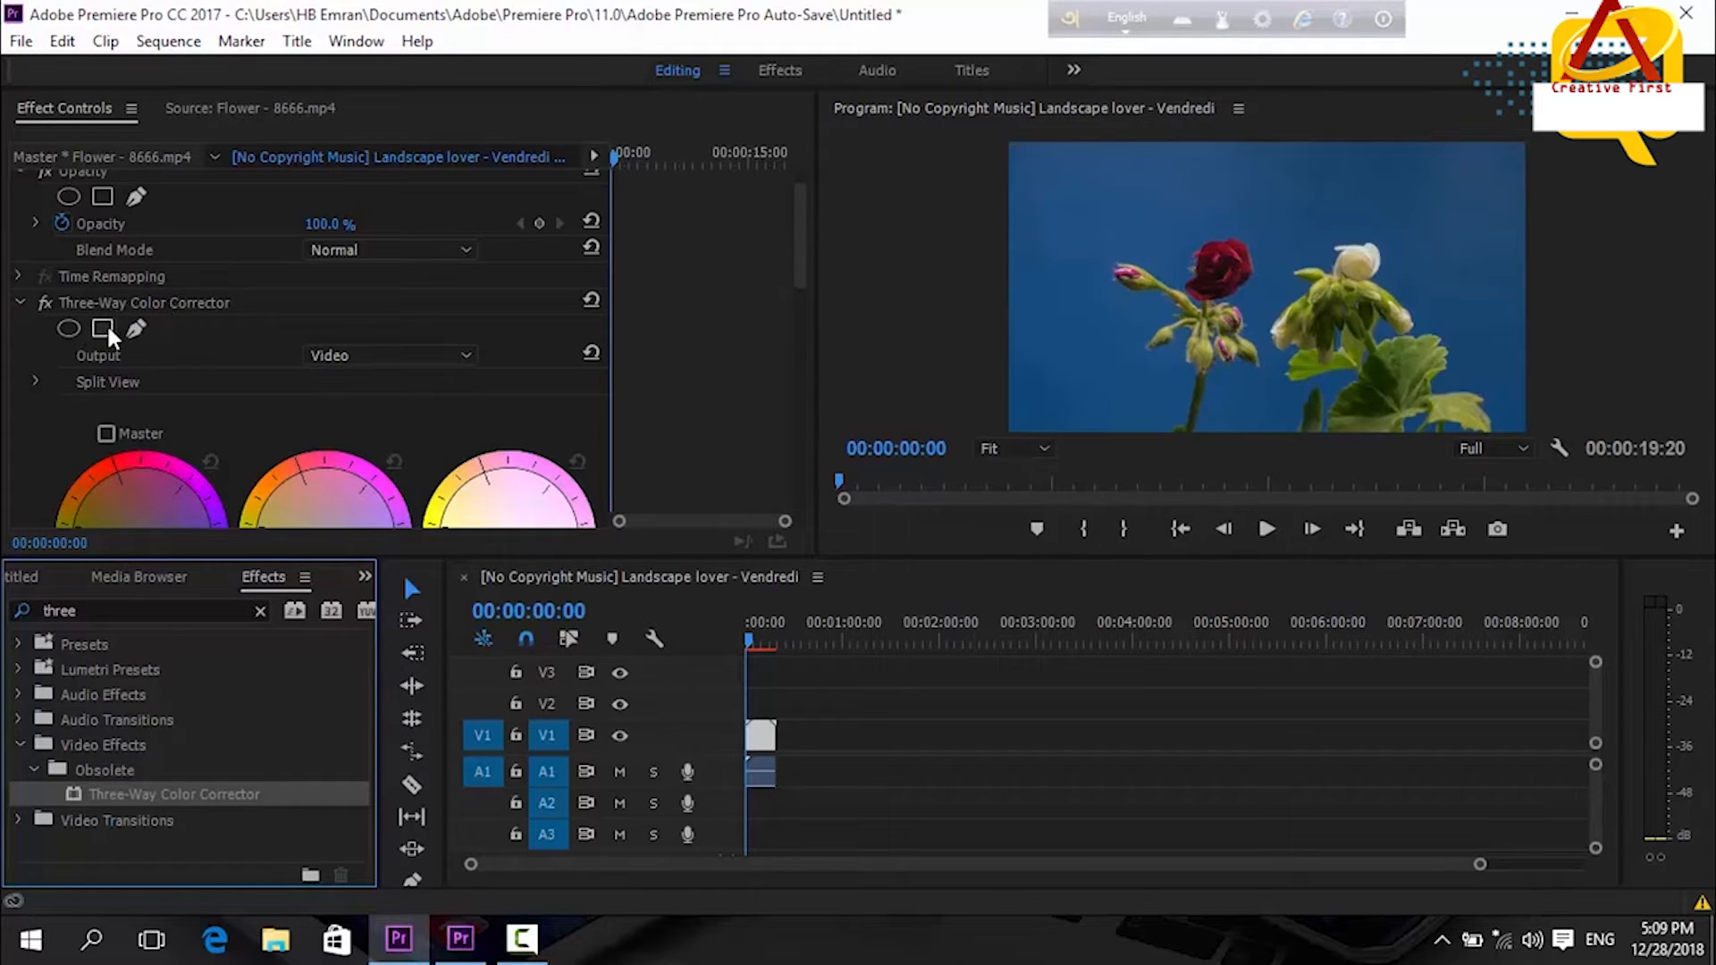
Sample midtones from the pale flower, and highlights and shadows from the blue background
left_click_drag(801, 234, 815, 361)
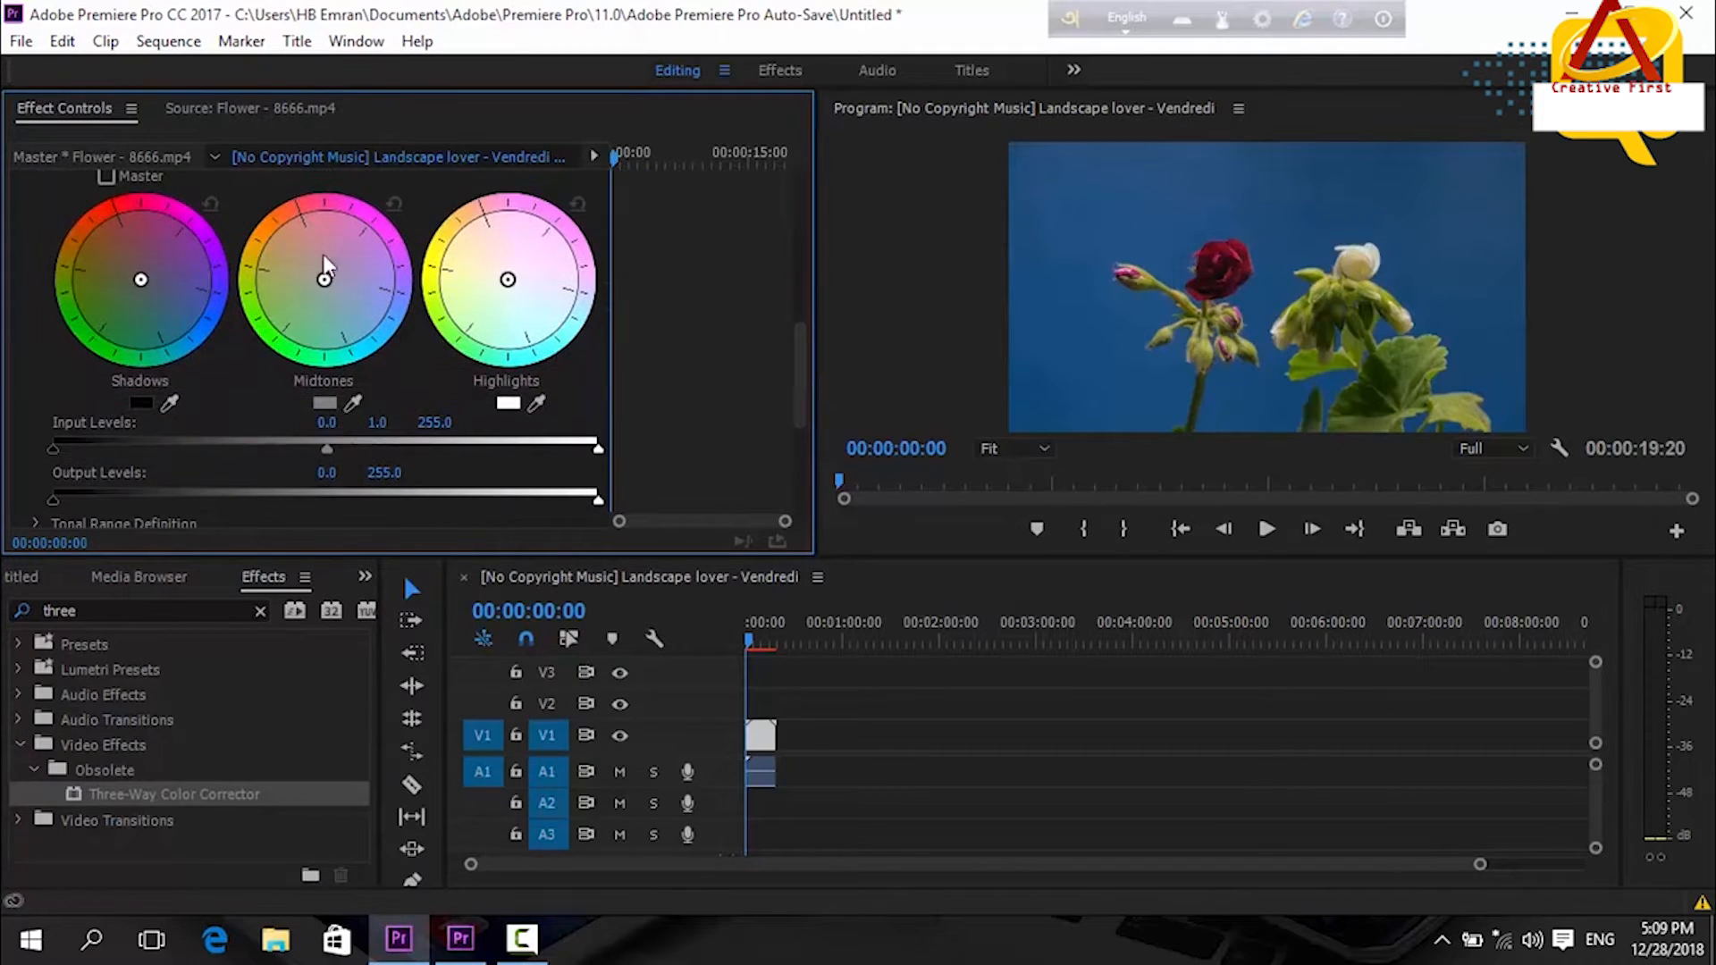
left_click(353, 402)
left_click(1390, 277)
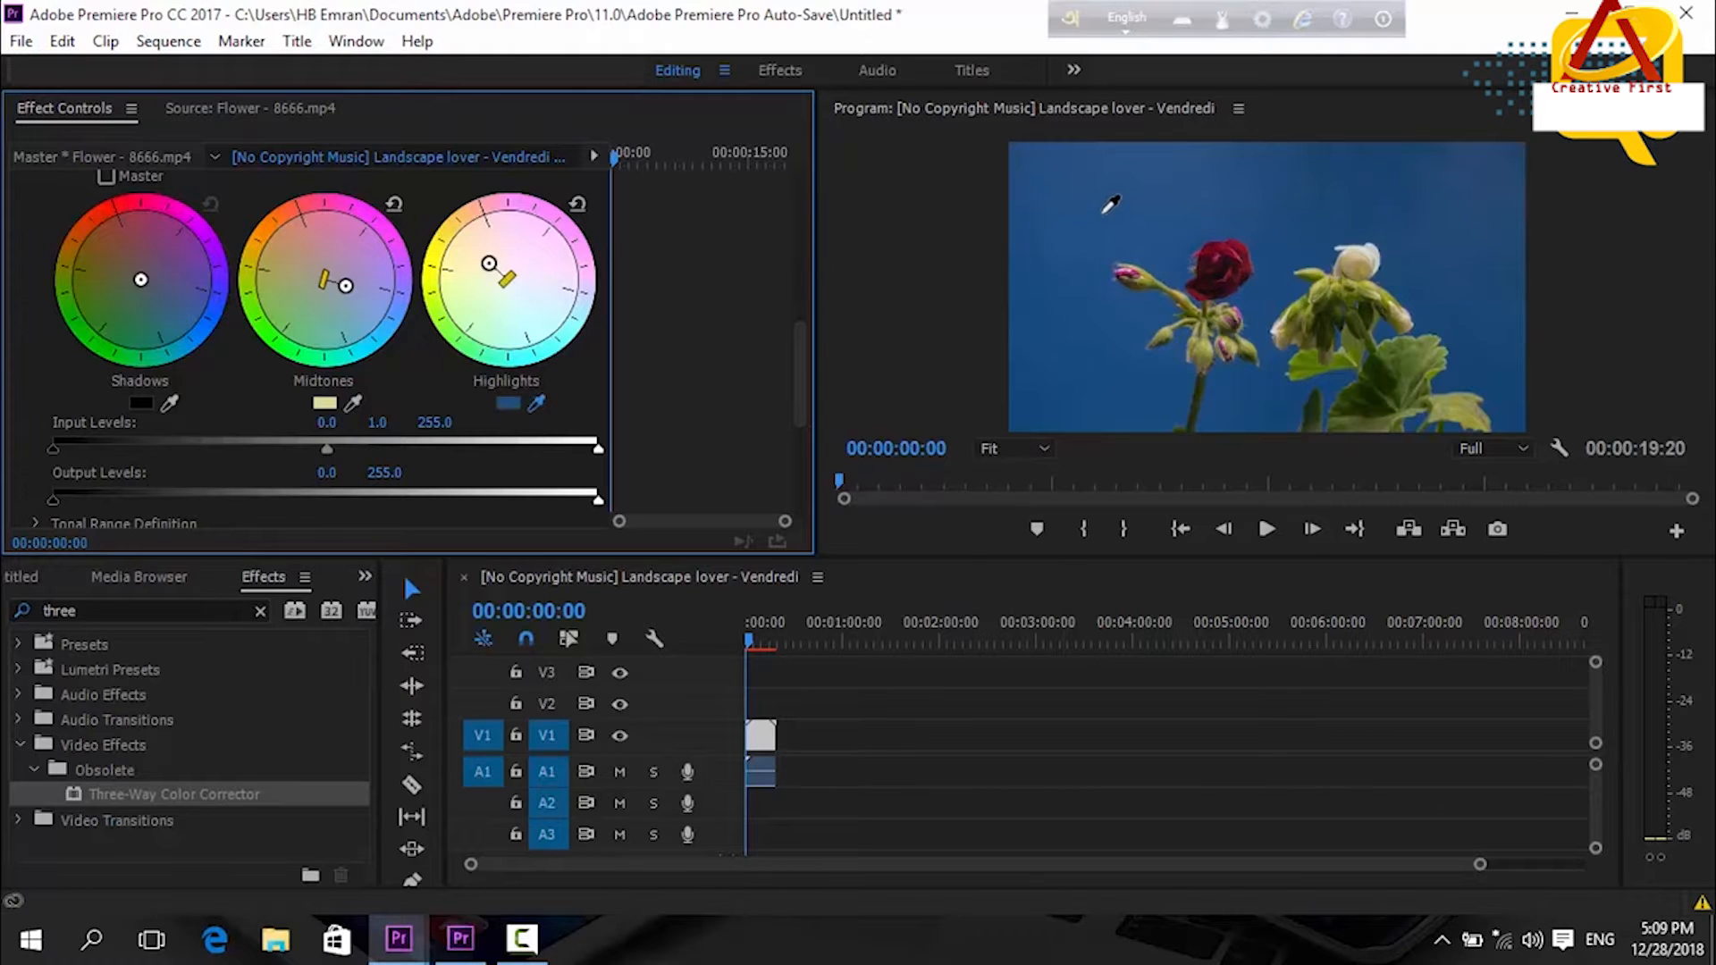
left_click(1104, 210)
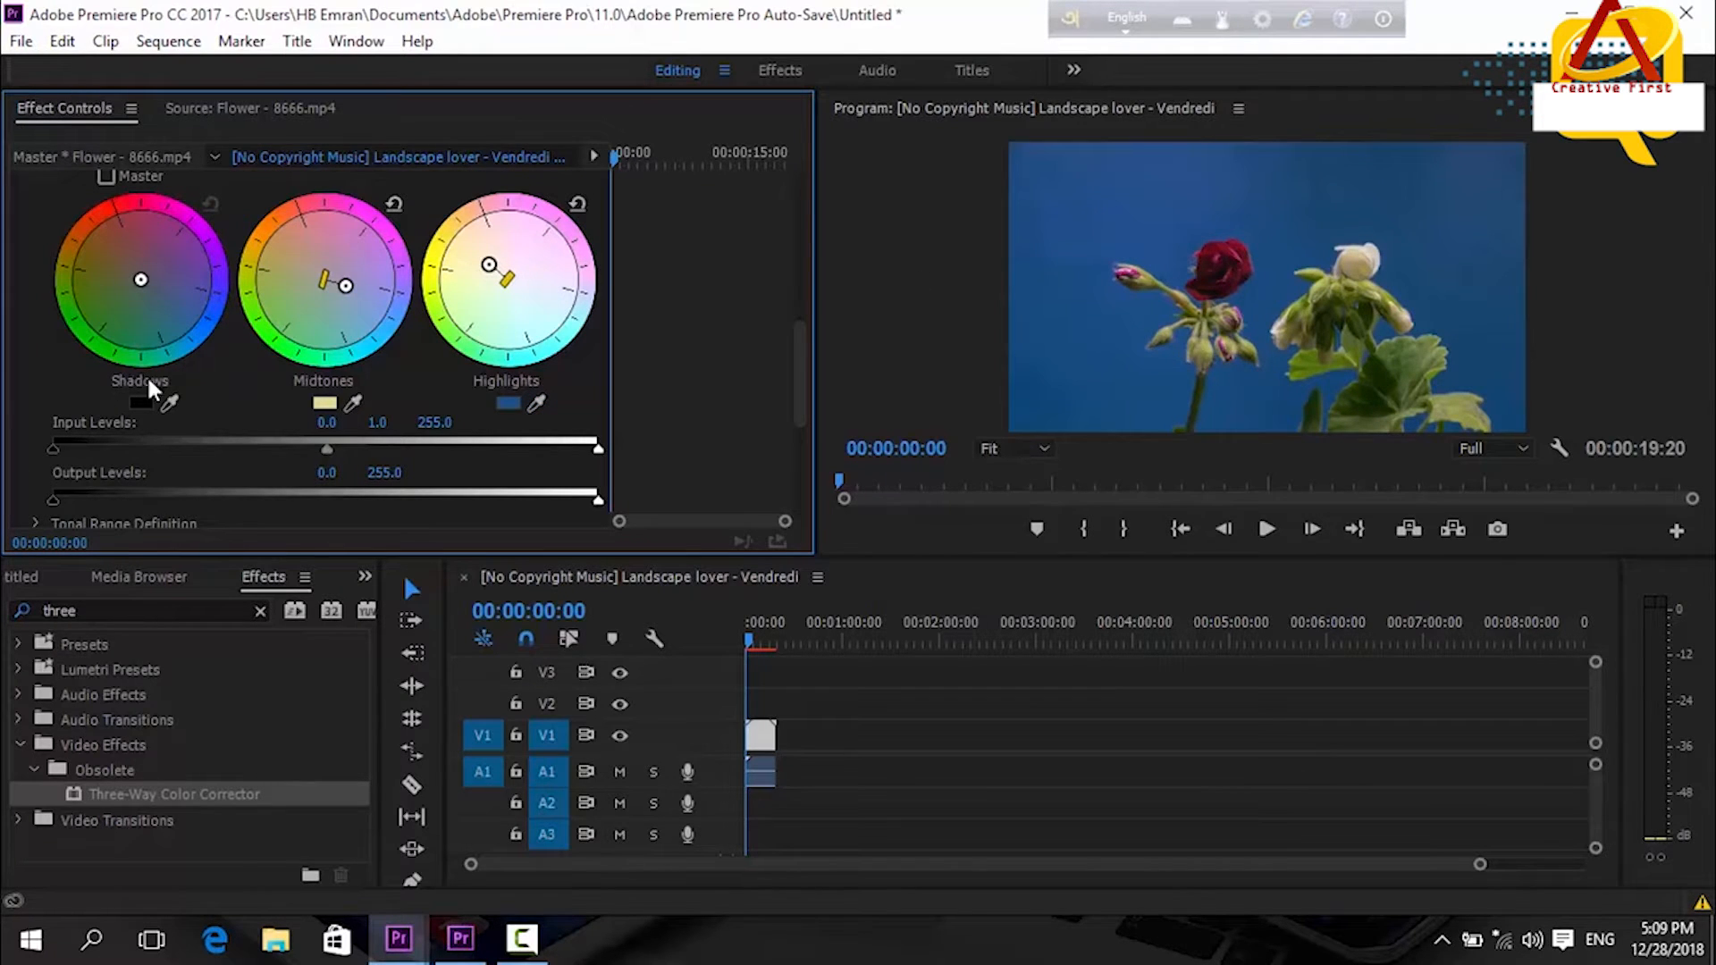
left_click(171, 401)
left_click(1211, 172)
Set Master, Shadow and Midtone Saturation to 200.00 and Highlight Saturation to 0.00
left_click_drag(798, 346, 806, 448)
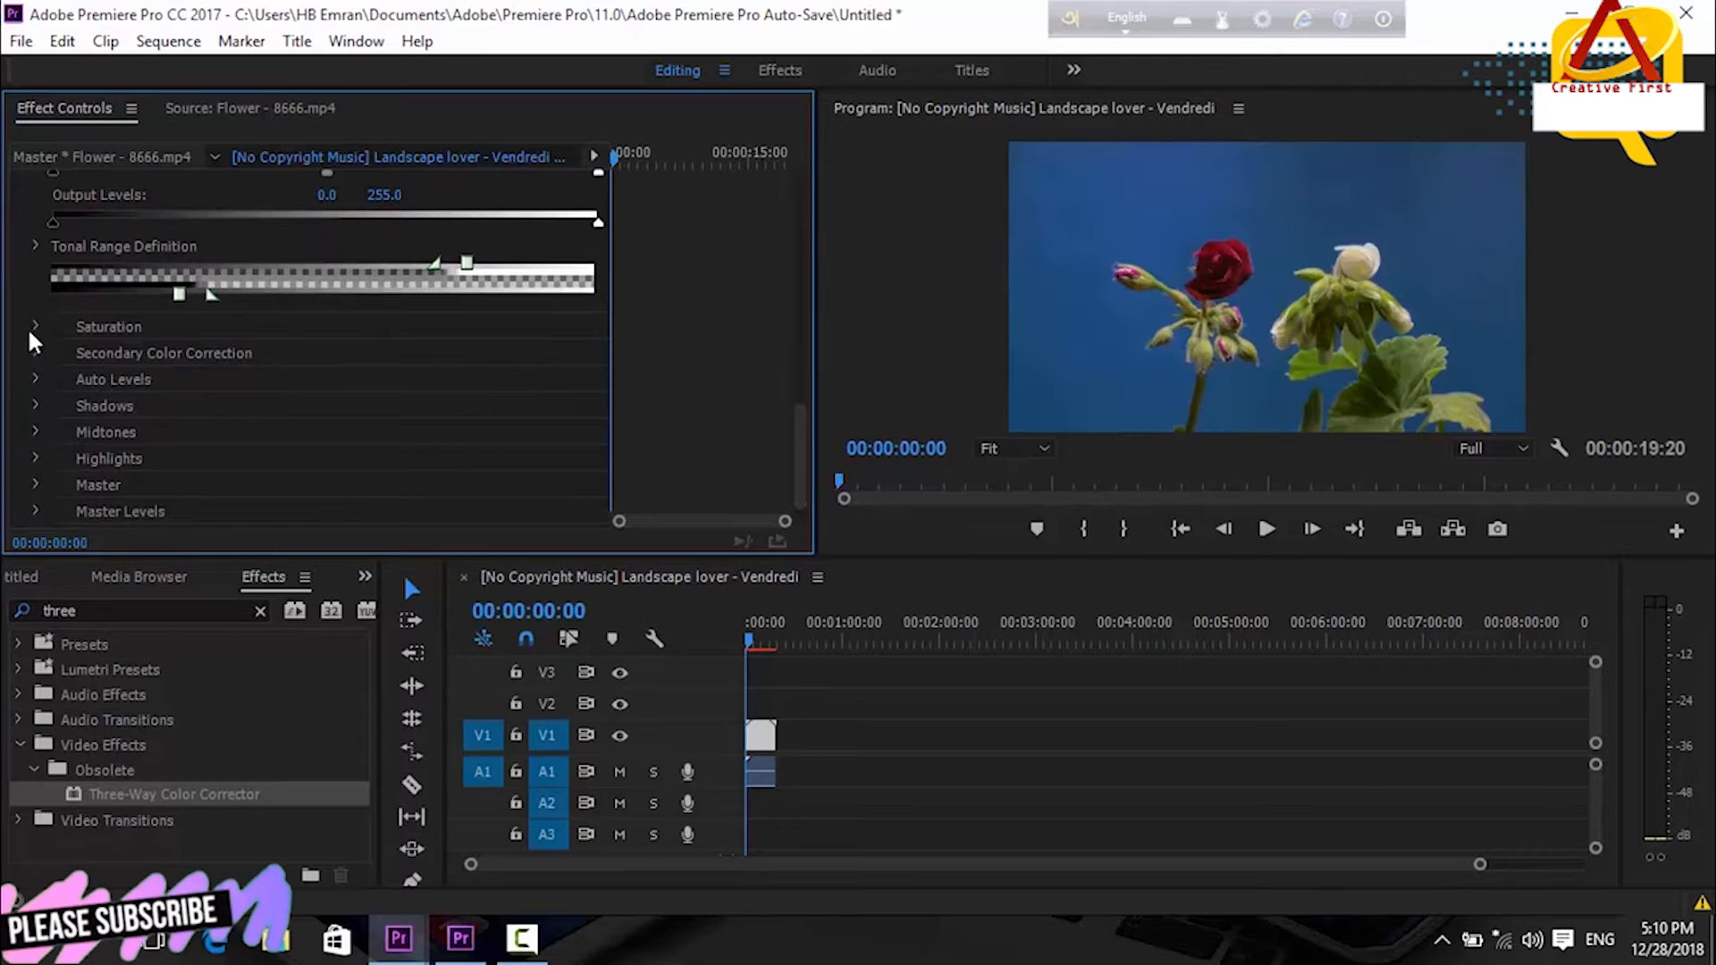
left_click(36, 327)
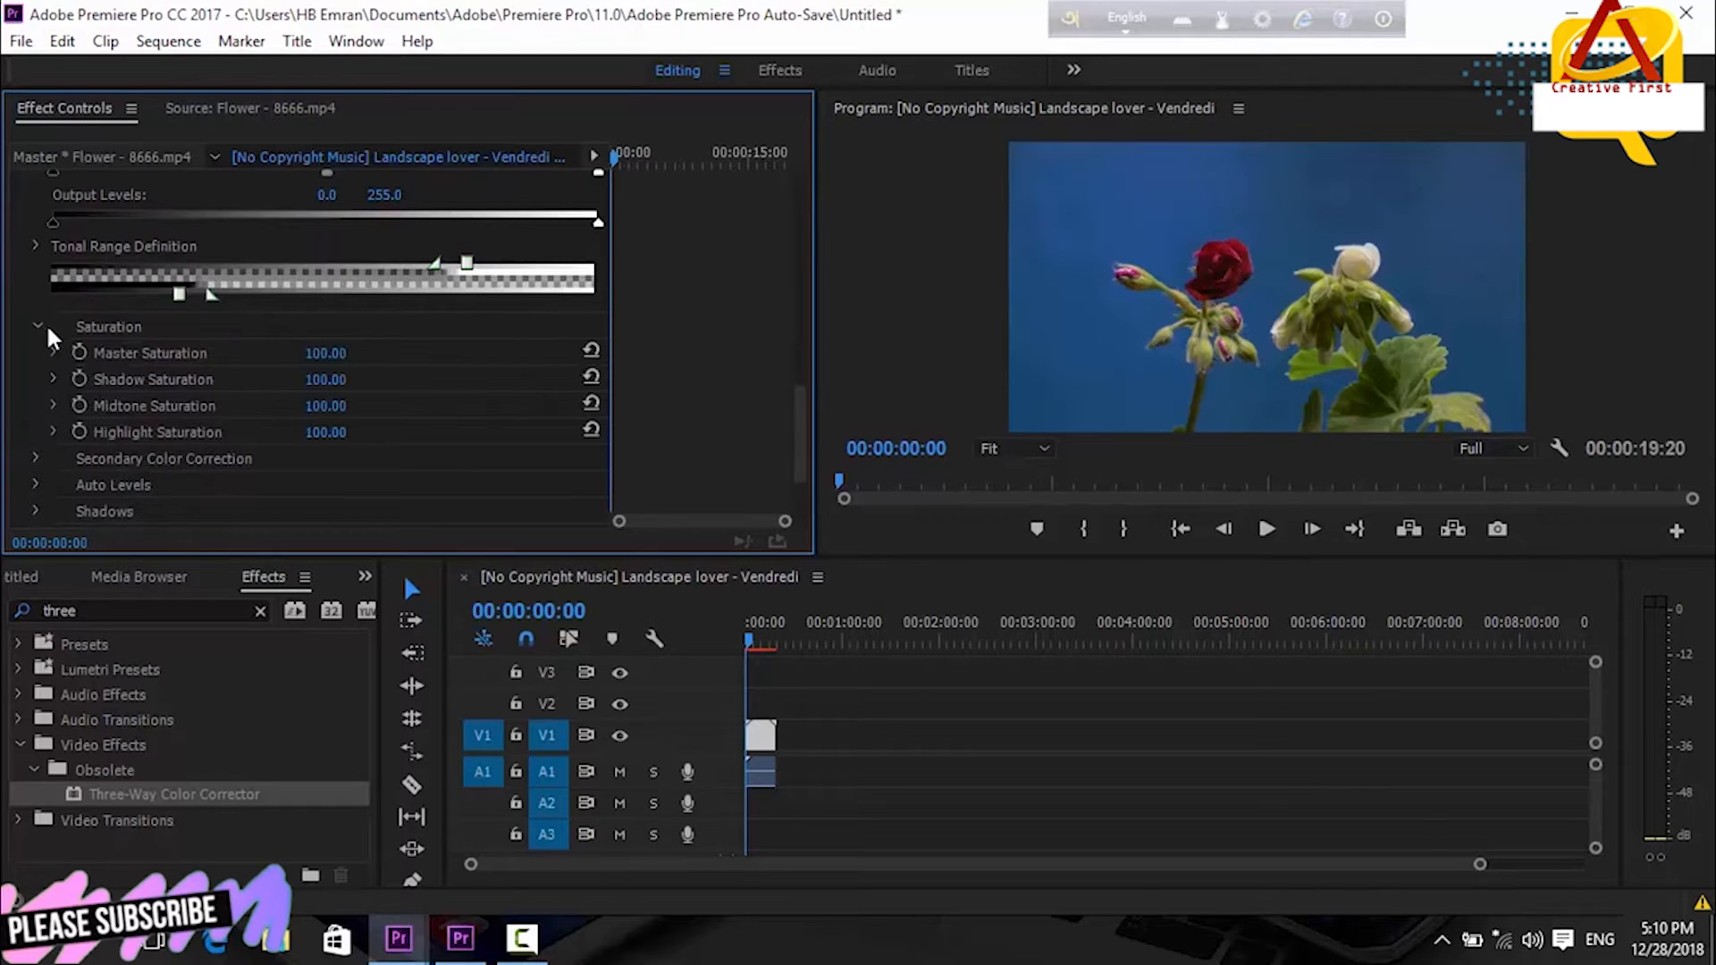
left_click_drag(325, 353, 384, 353)
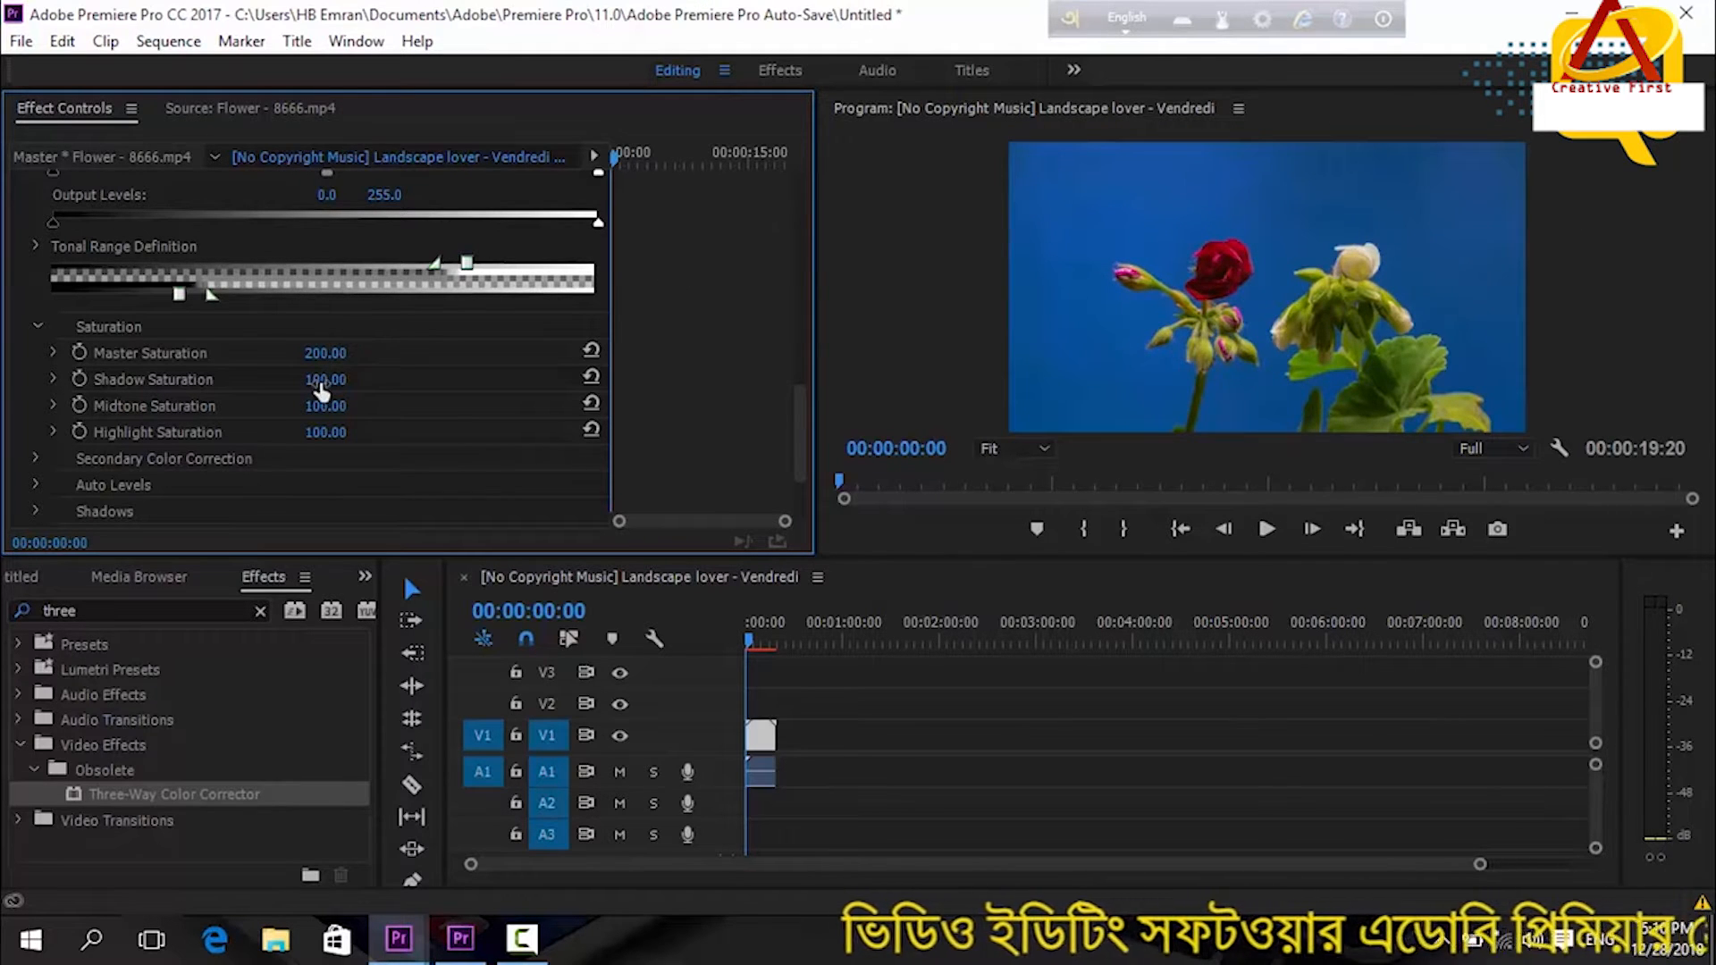
left_click_drag(320, 389, 375, 388)
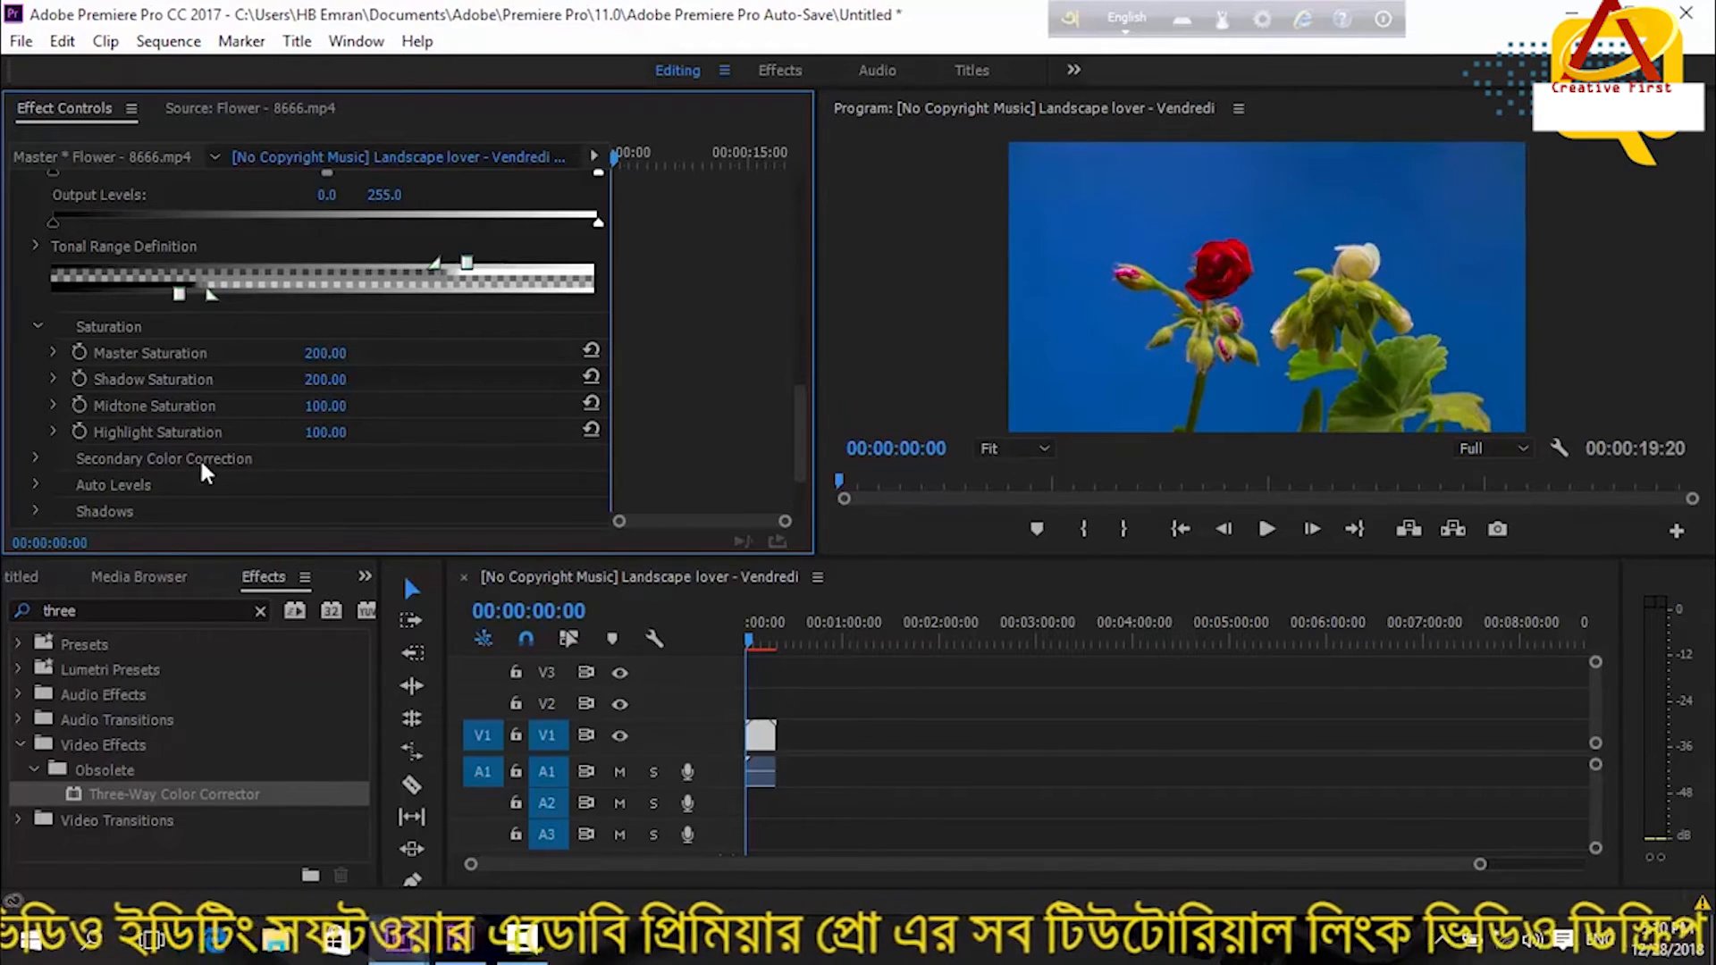
left_click_drag(310, 412, 314, 412)
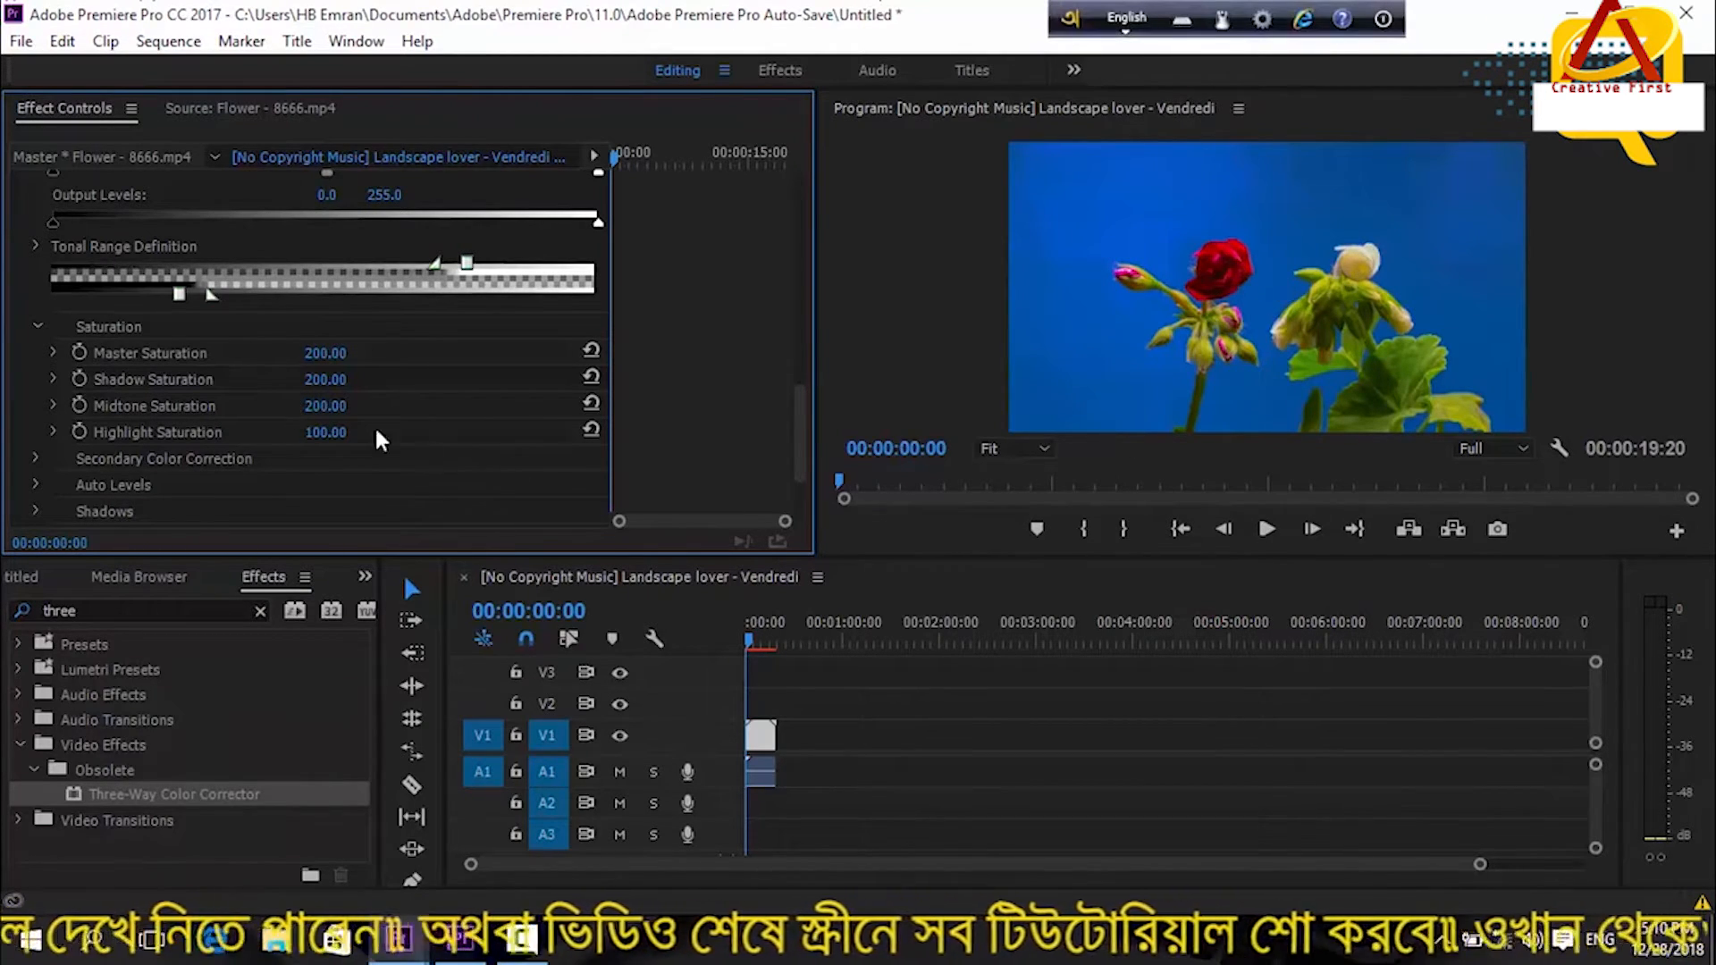
left_click_drag(327, 432, 338, 433)
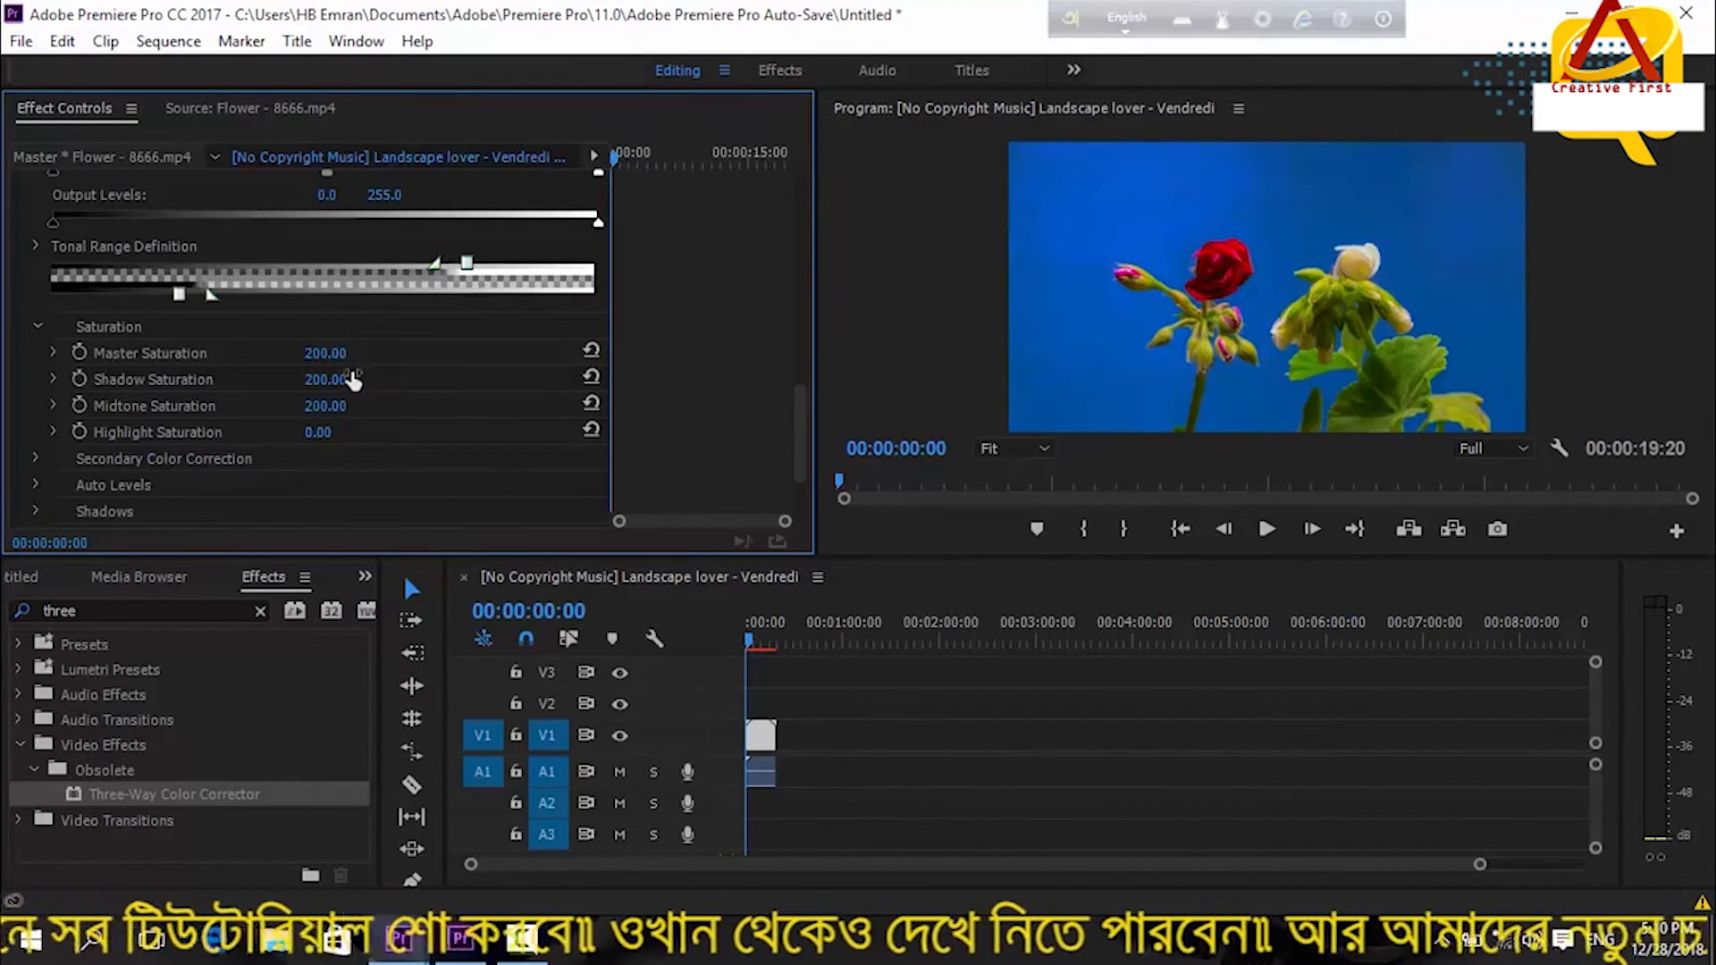
left_click_drag(336, 380, 268, 353)
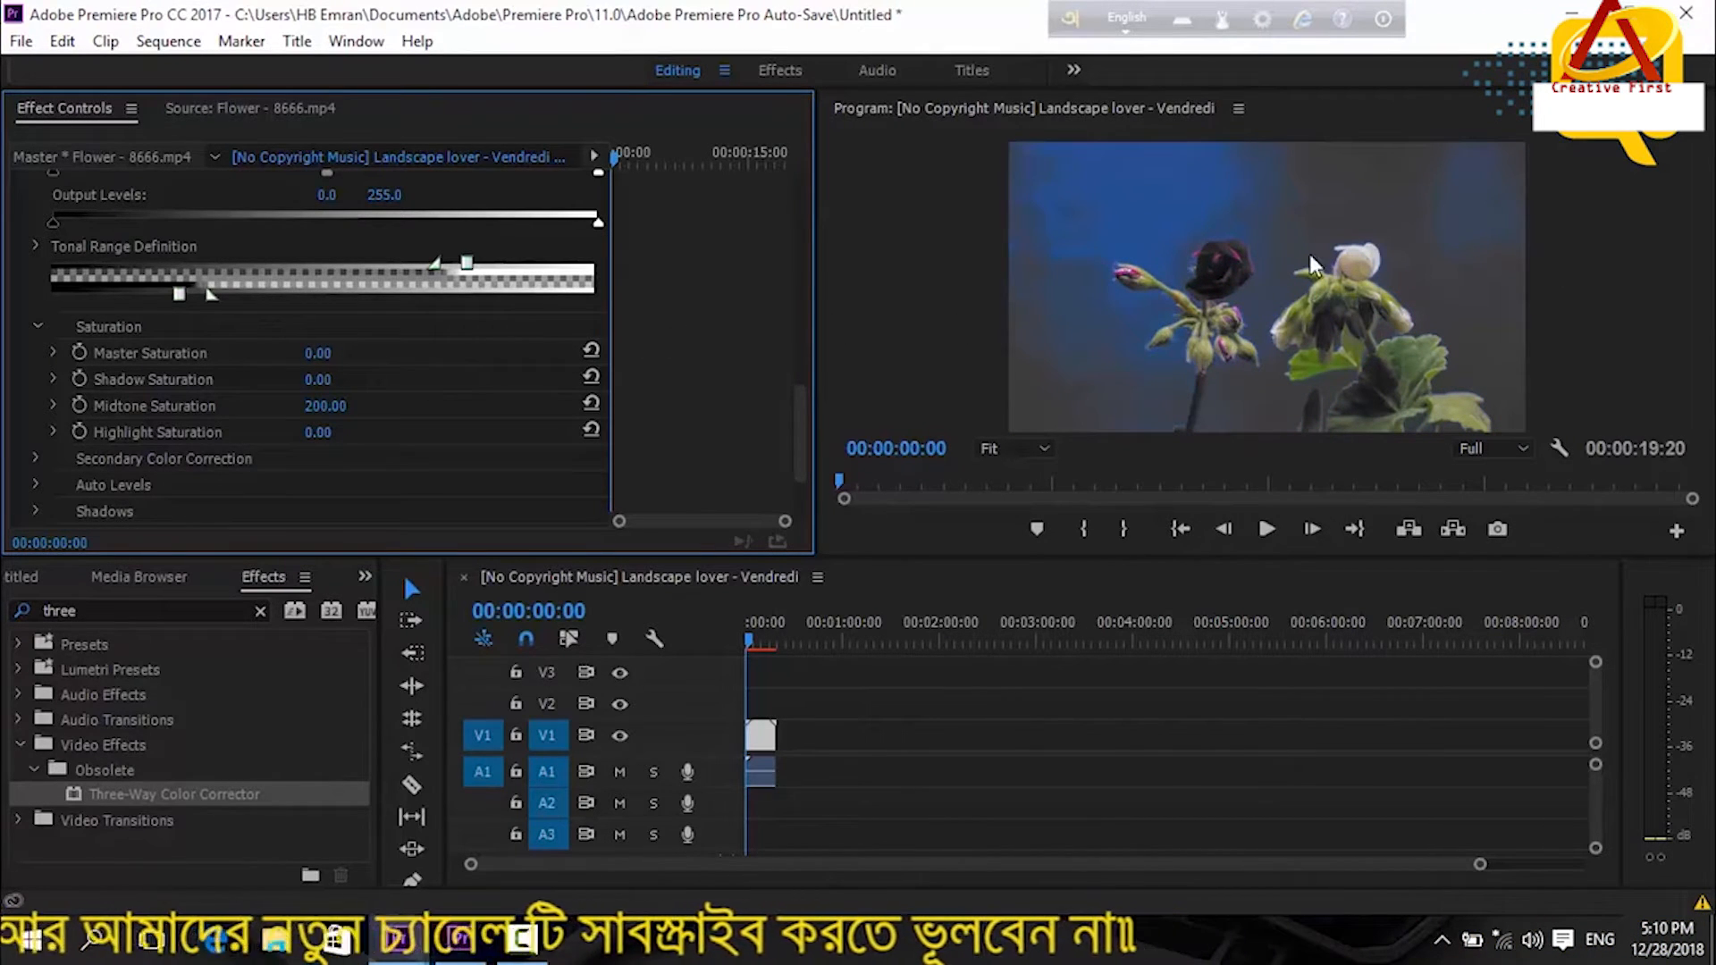
left_click_drag(312, 353, 384, 353)
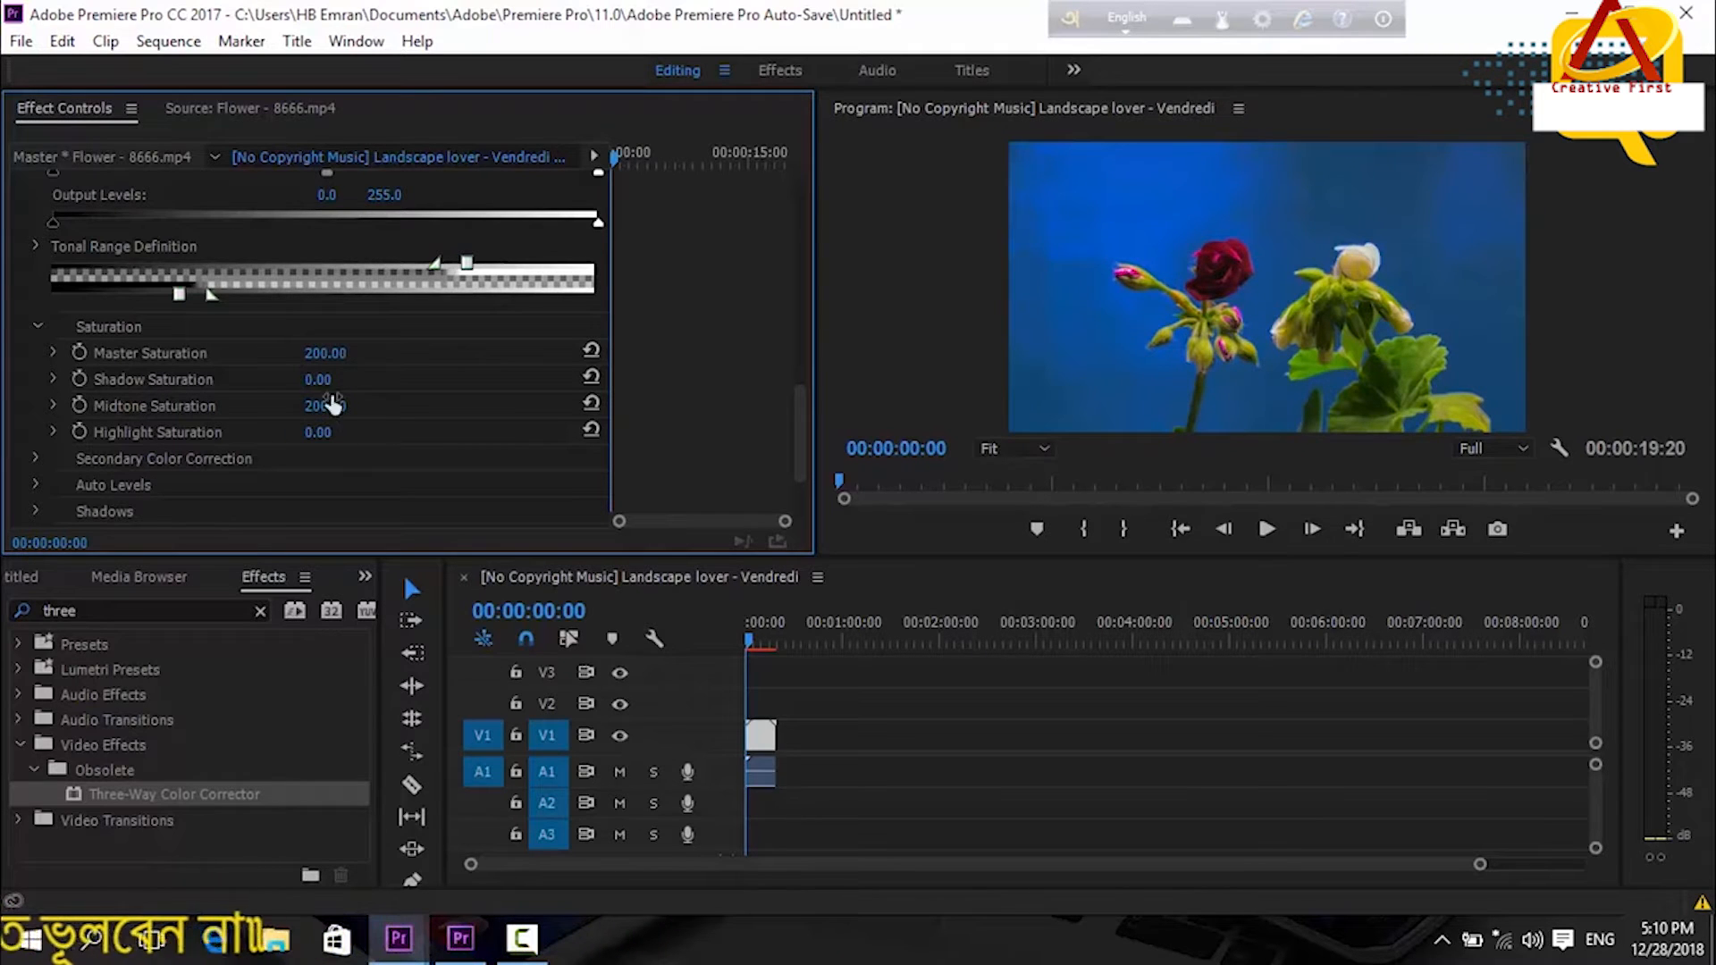
left_click_drag(310, 380, 315, 380)
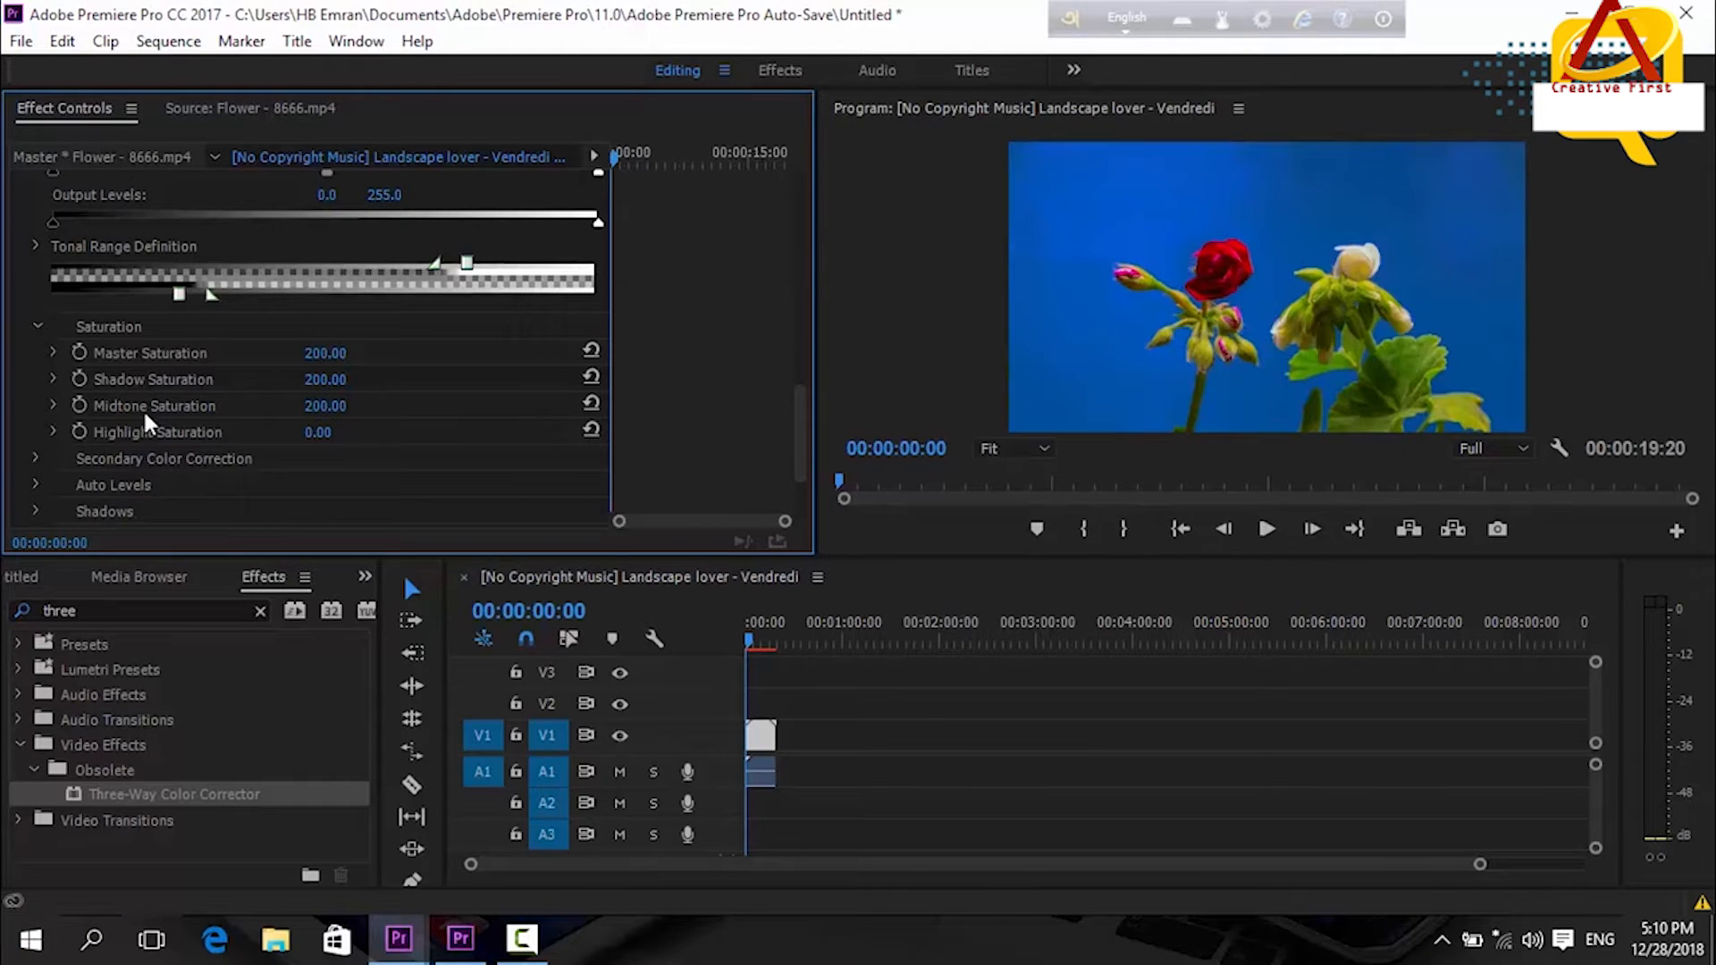
Clear the 'three' effects search and expand the Video Effects folder
left_click(262, 615)
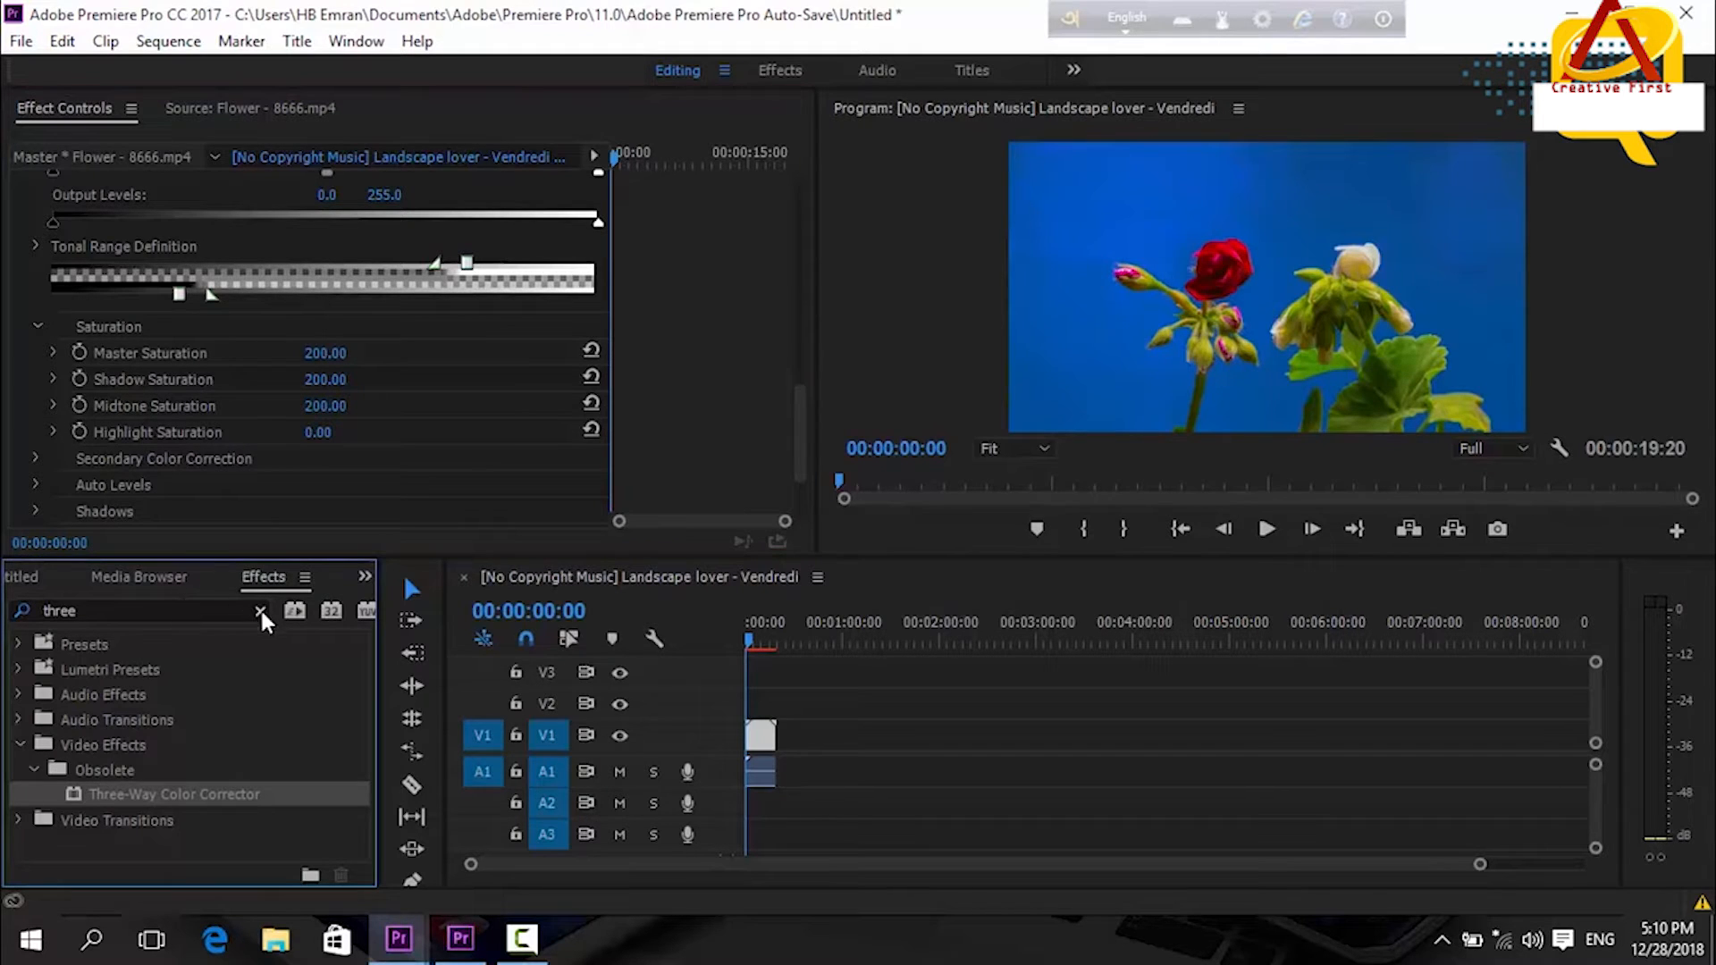
left_click(263, 616)
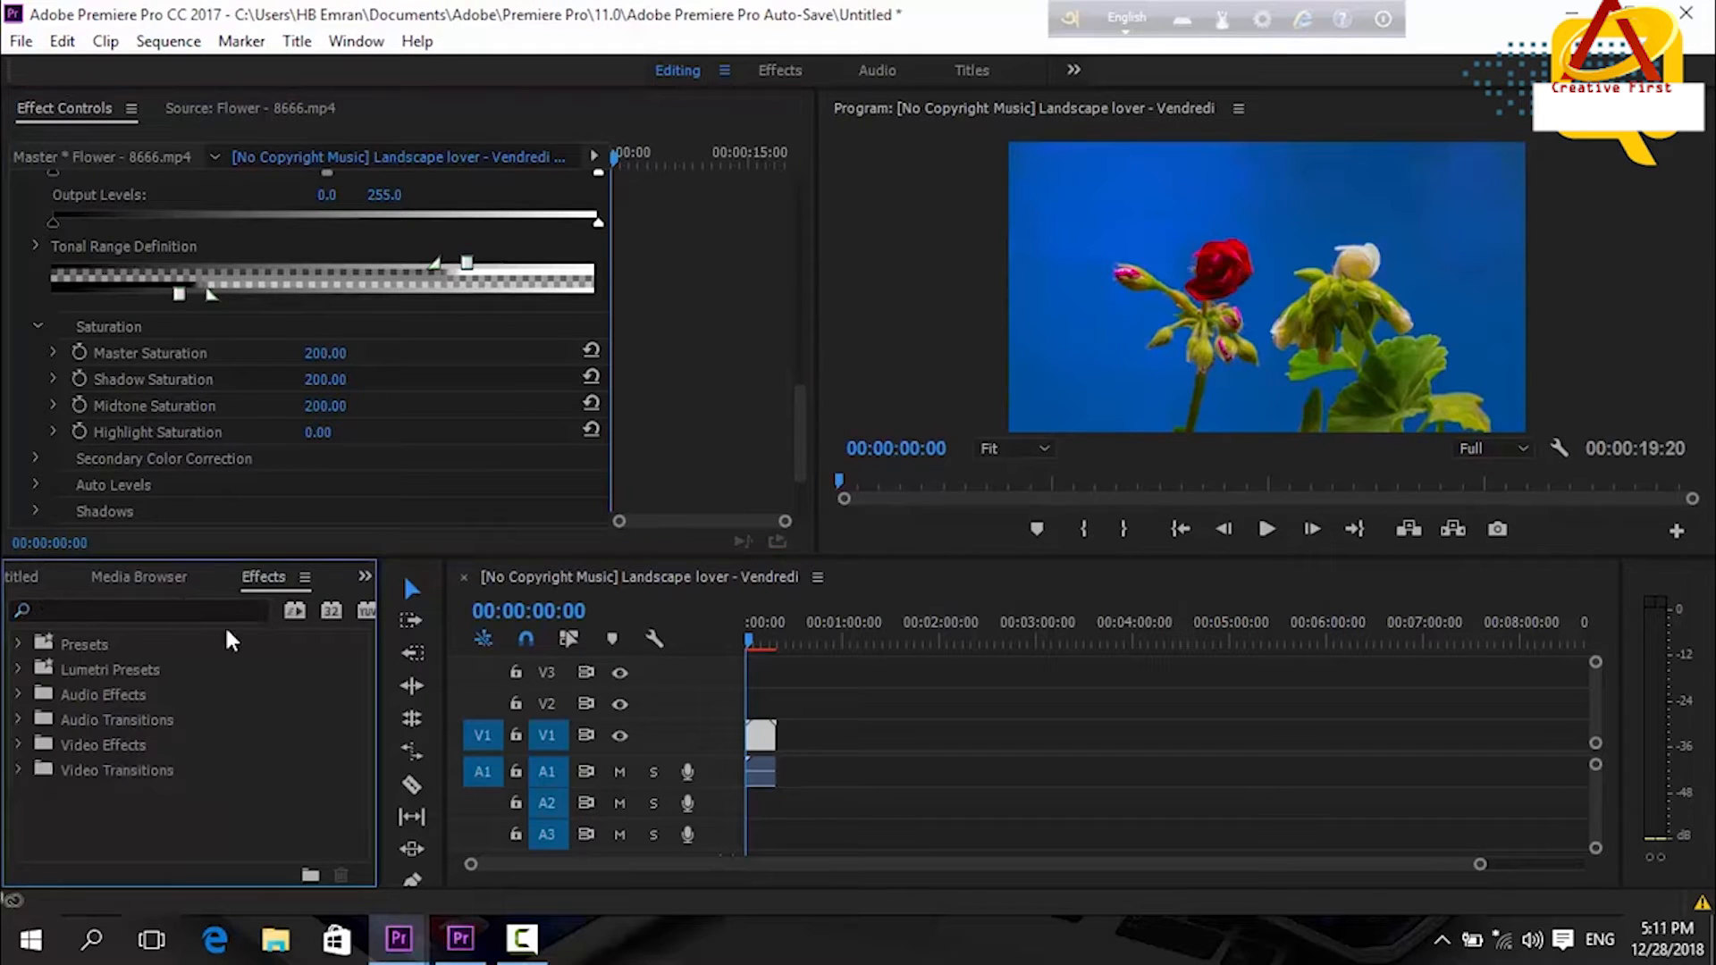
left_click(18, 744)
Apply Brightness & Contrast from Color Correction to the Flower clip
scroll(139, 704, "down", 2)
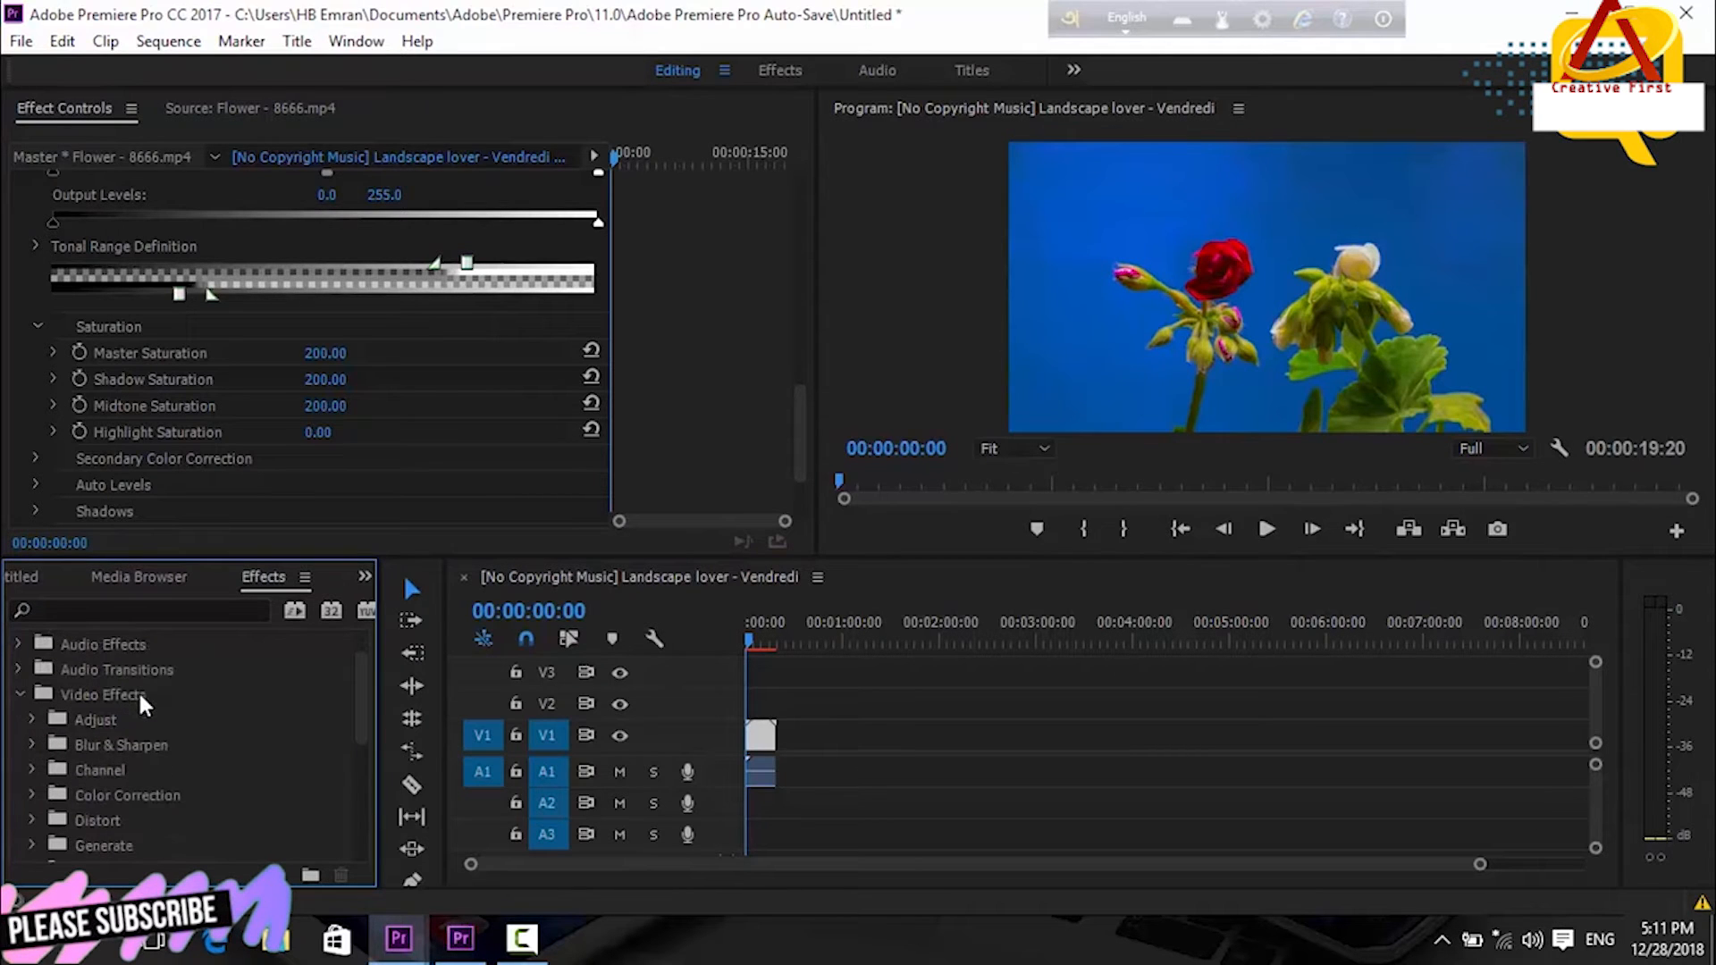
scroll(143, 705, "down", 1)
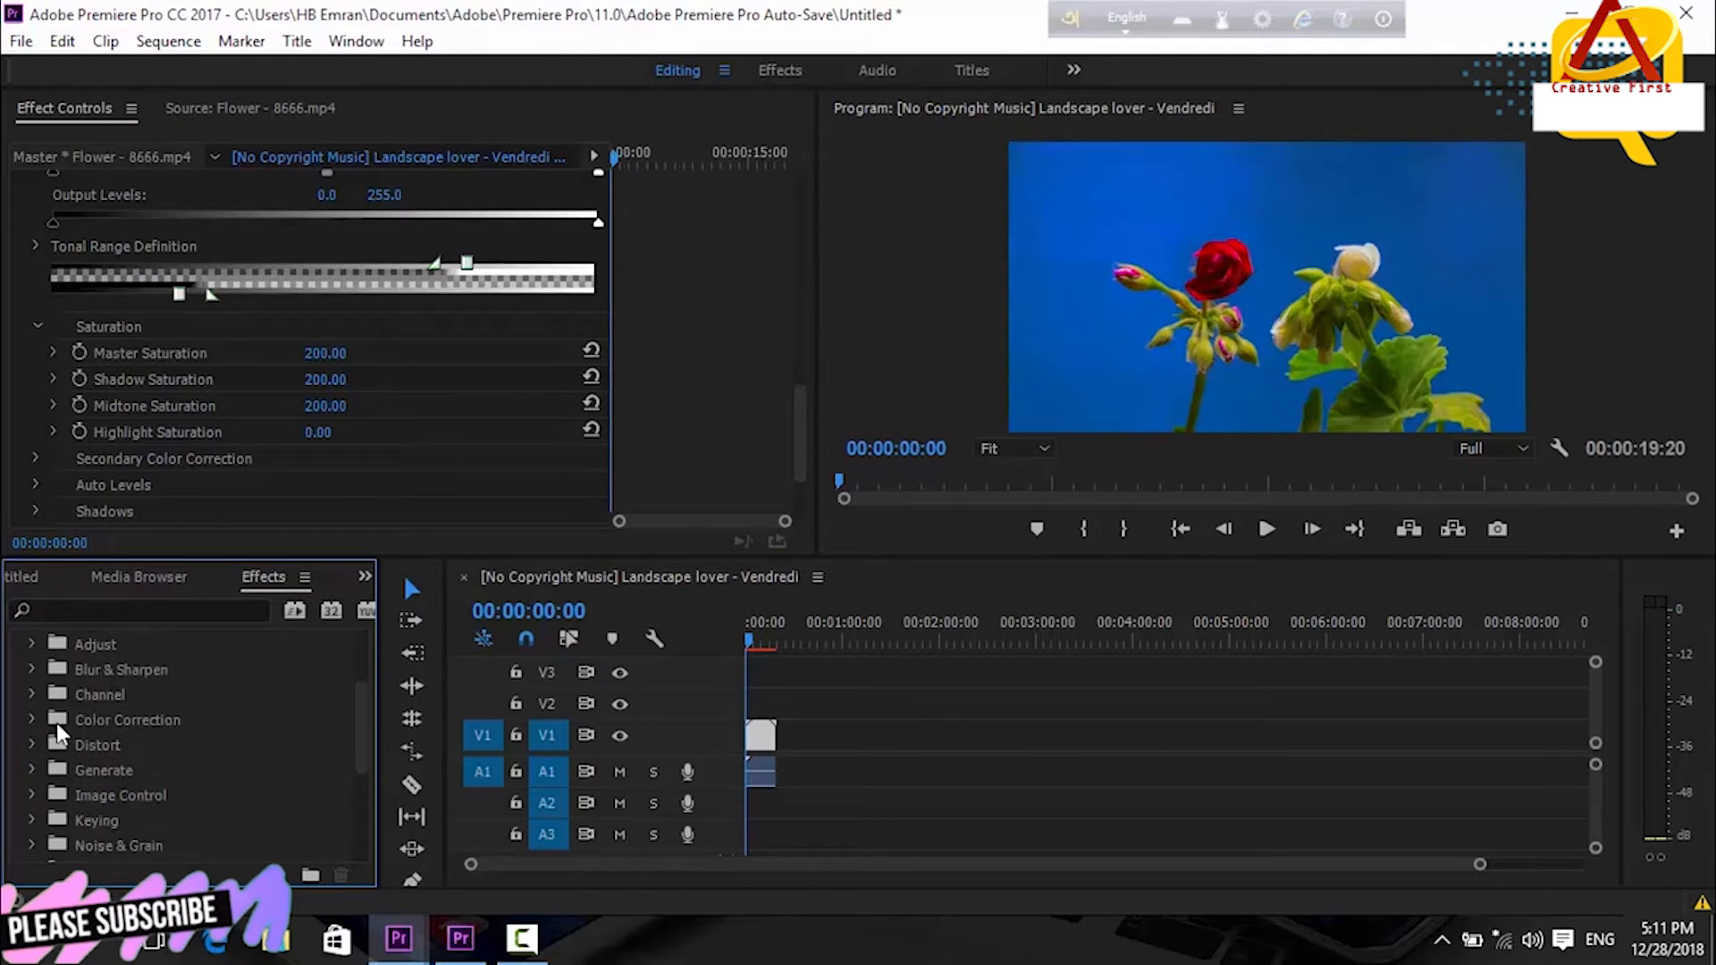
left_click(33, 719)
scroll(186, 738, "down", 1)
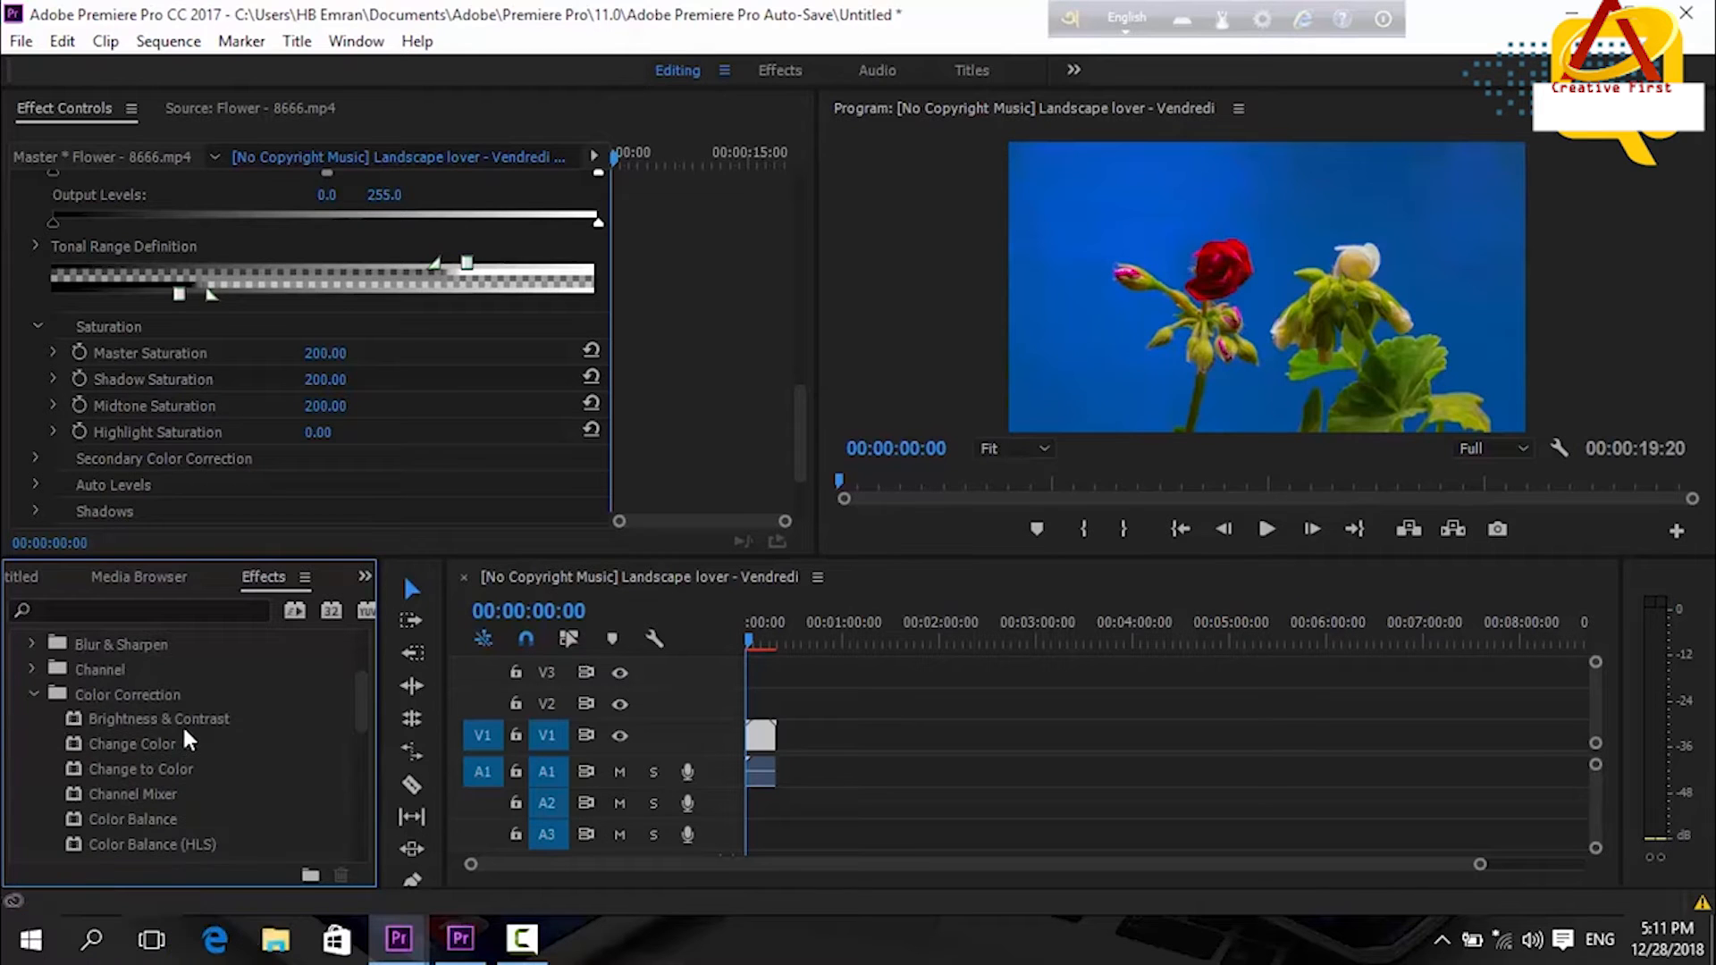
left_click(190, 728)
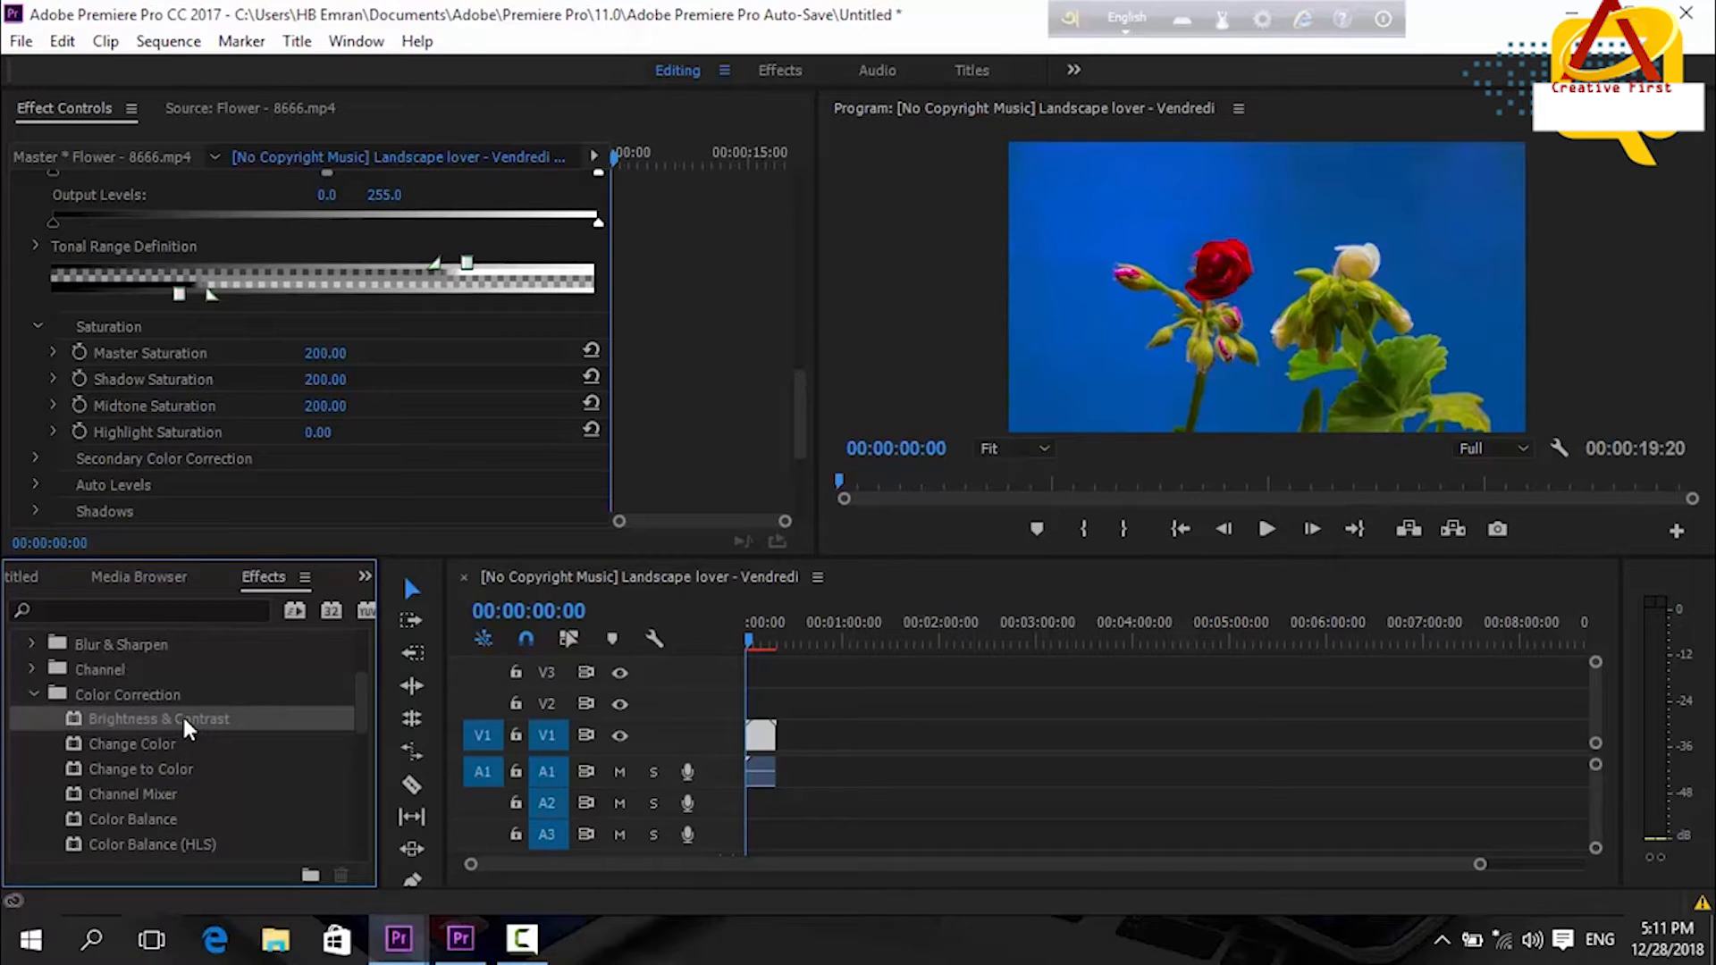
left_click_drag(190, 728, 760, 735)
Set the second Brightness & Contrast to Brightness -13.0, leaving Contrast at 0.0
left_click_drag(807, 380, 808, 463)
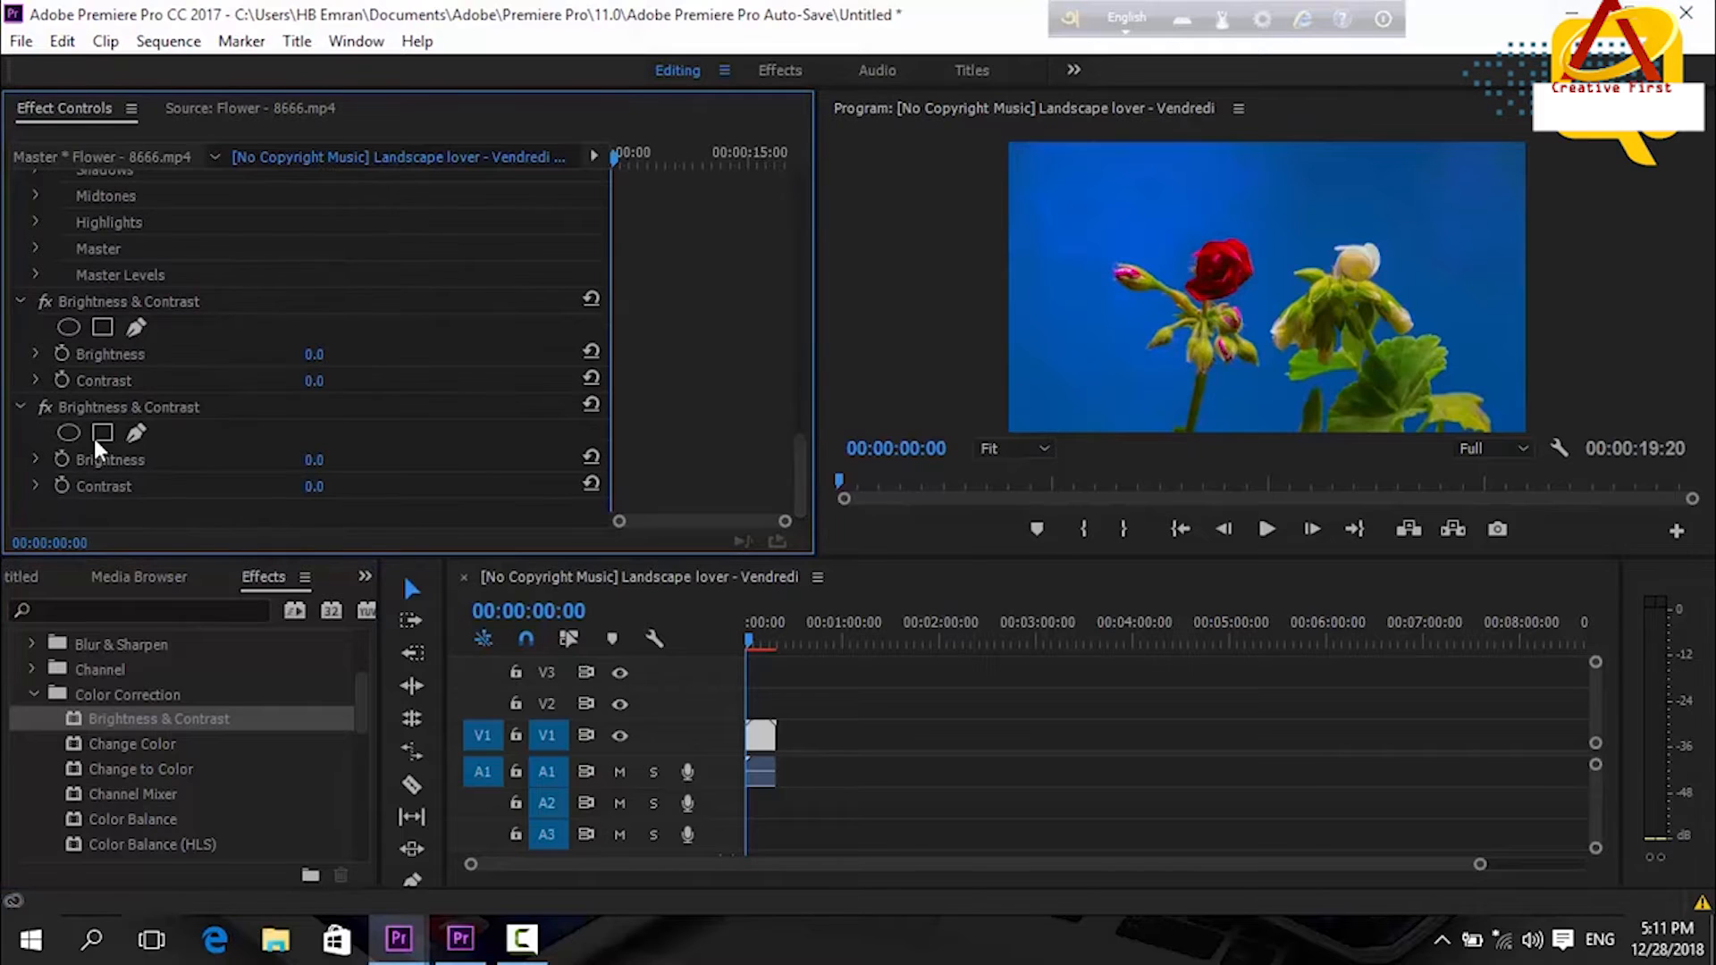
left_click(320, 462)
type("100")
key("Return")
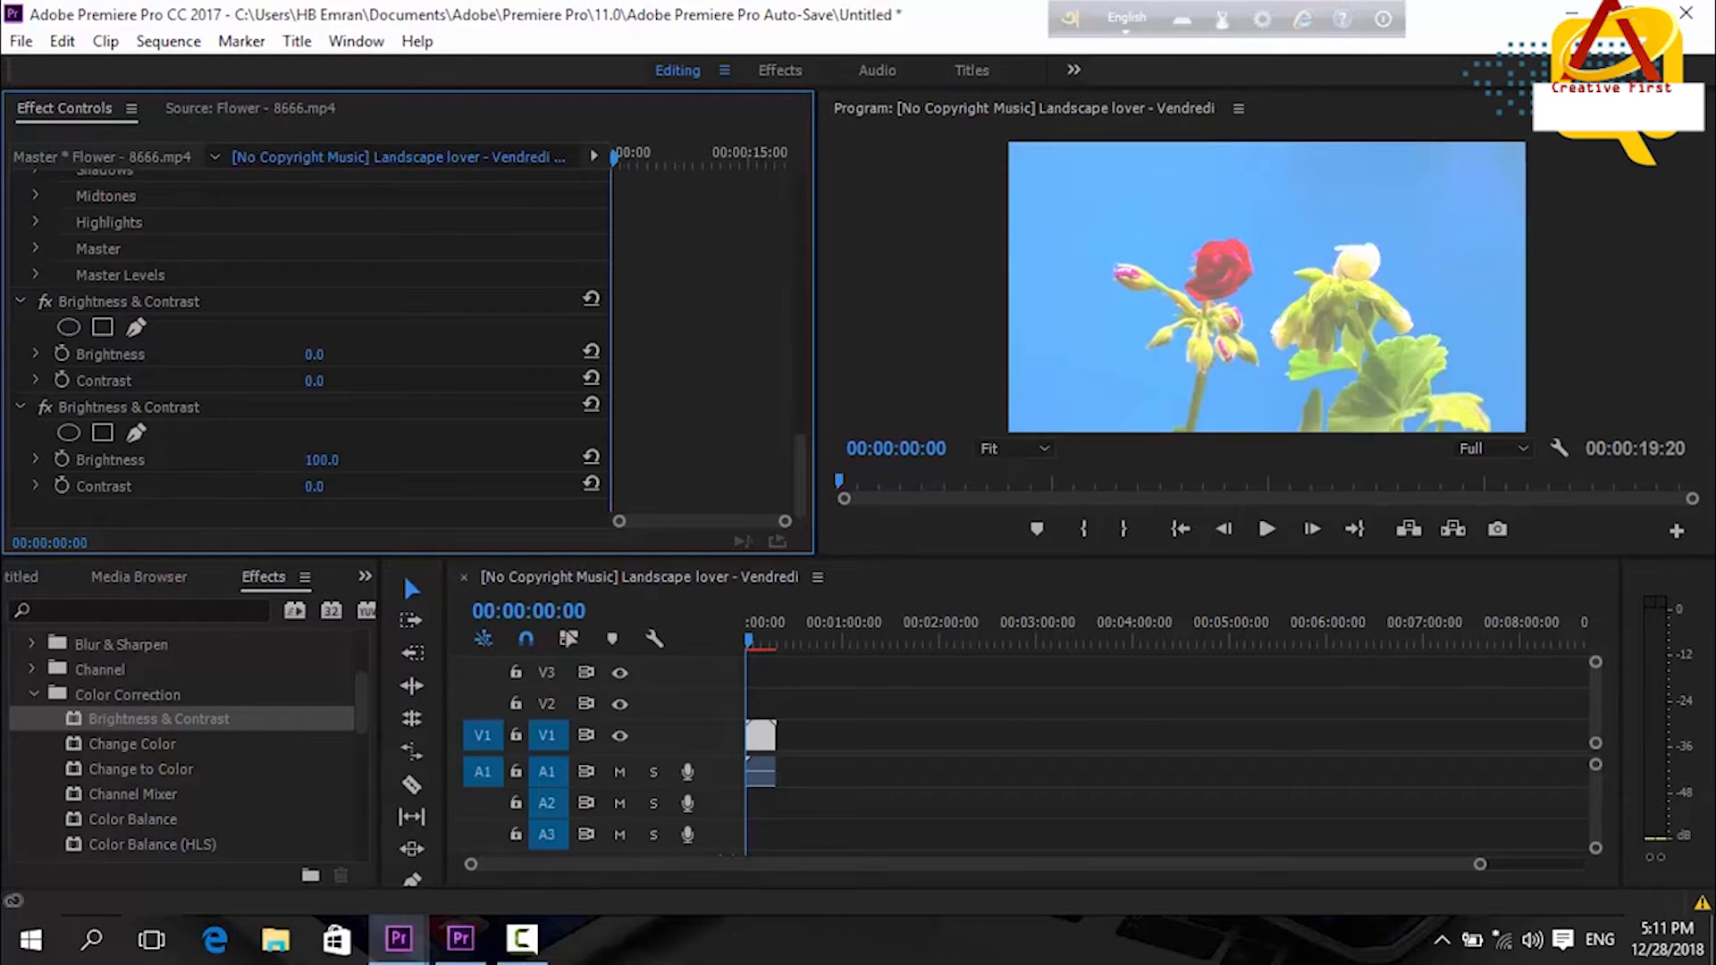
left_click_drag(321, 461, 220, 460)
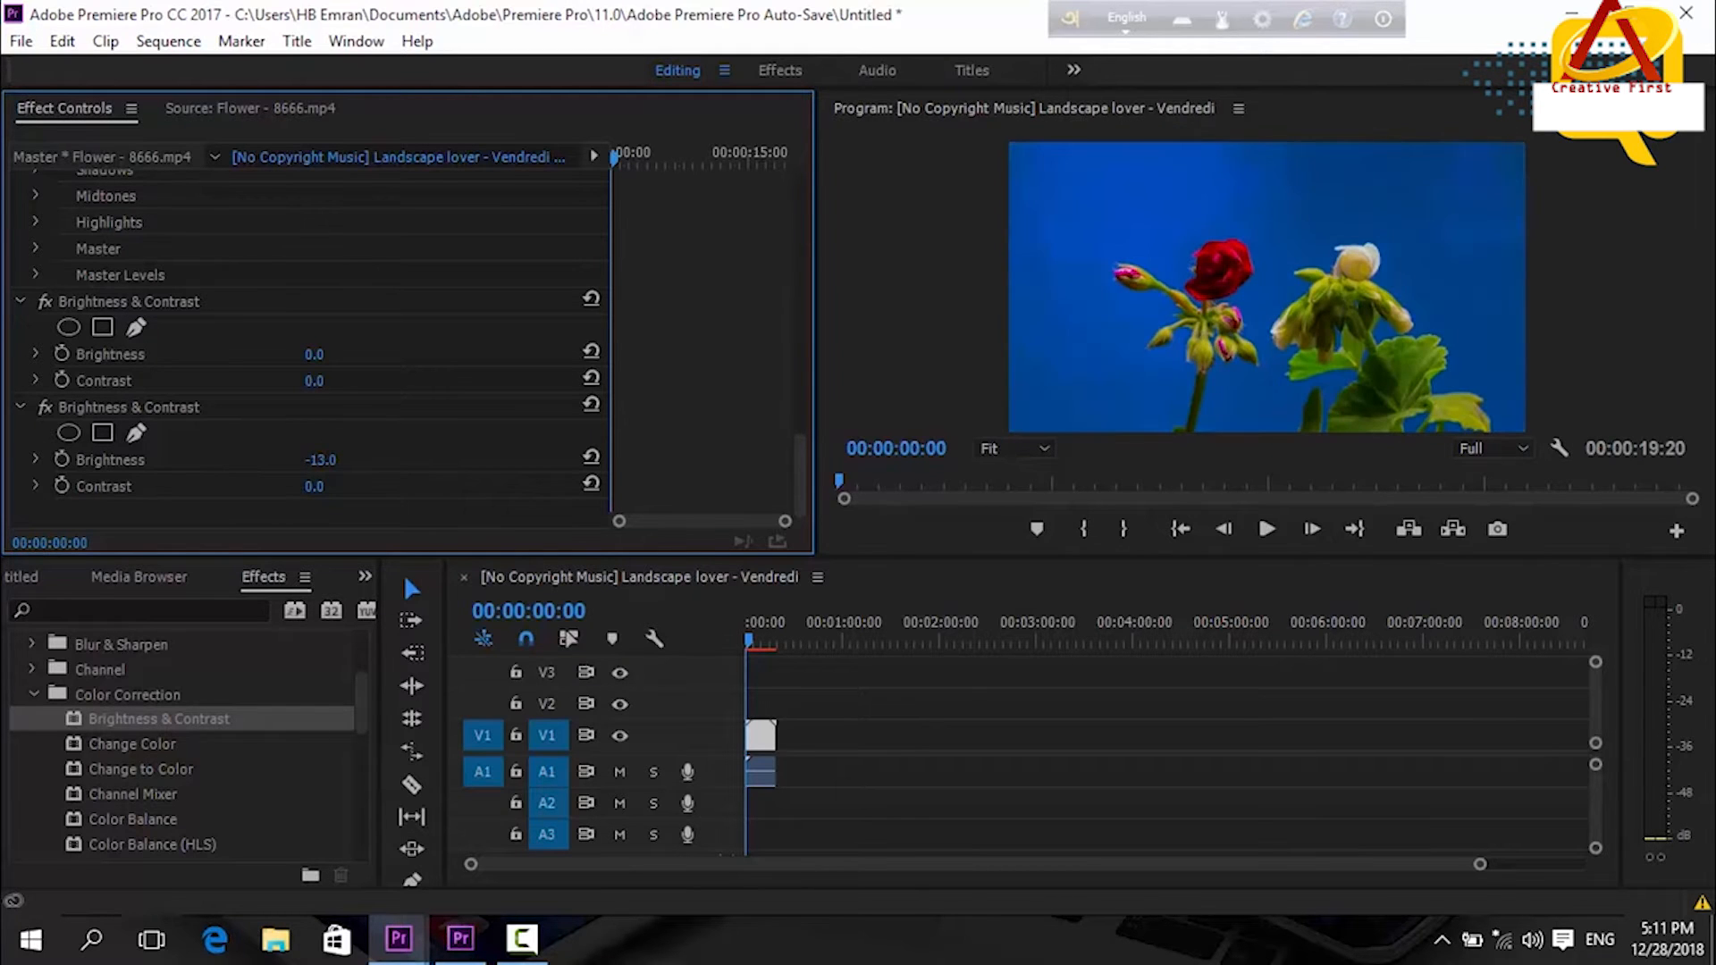
left_click(313, 485)
type("73")
key("Return")
mouse_move(318, 486)
left_mouse_down()
mouse_move(275, 486)
mouse_move(336, 489)
left_mouse_up()
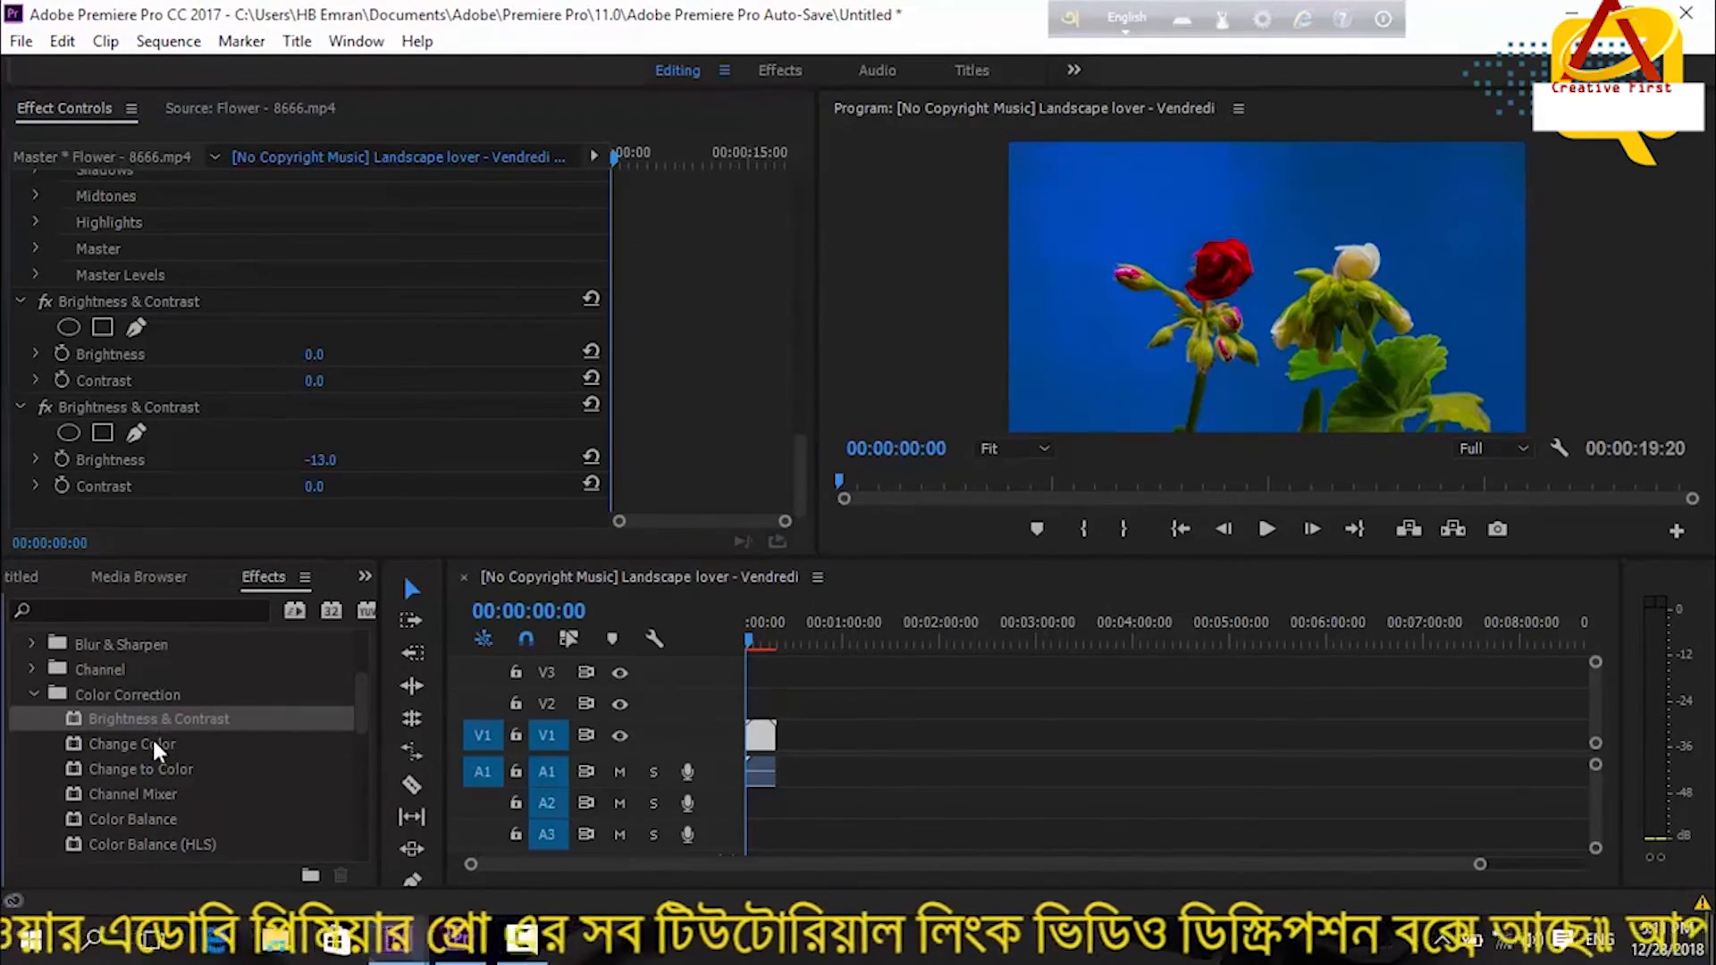
Apply Change Color to the Flower clip with Hue Transform 180 and Matching Tolerance back to 0%
left_click_drag(152, 740, 761, 731)
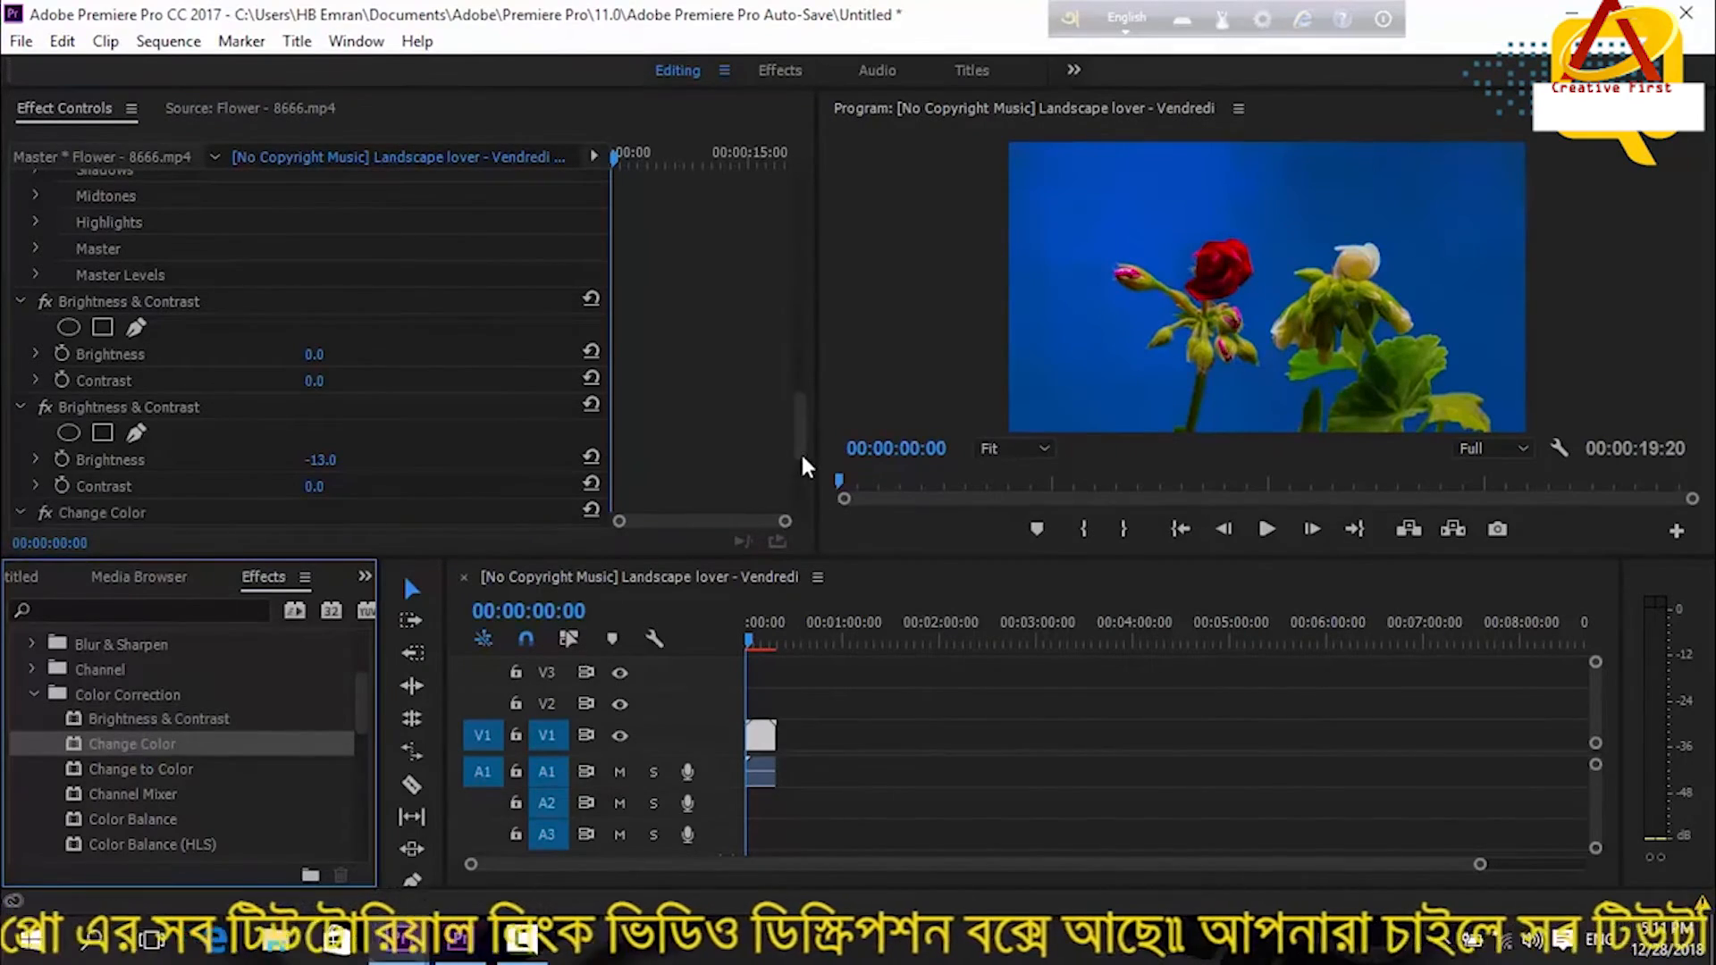
left_click_drag(796, 411, 806, 477)
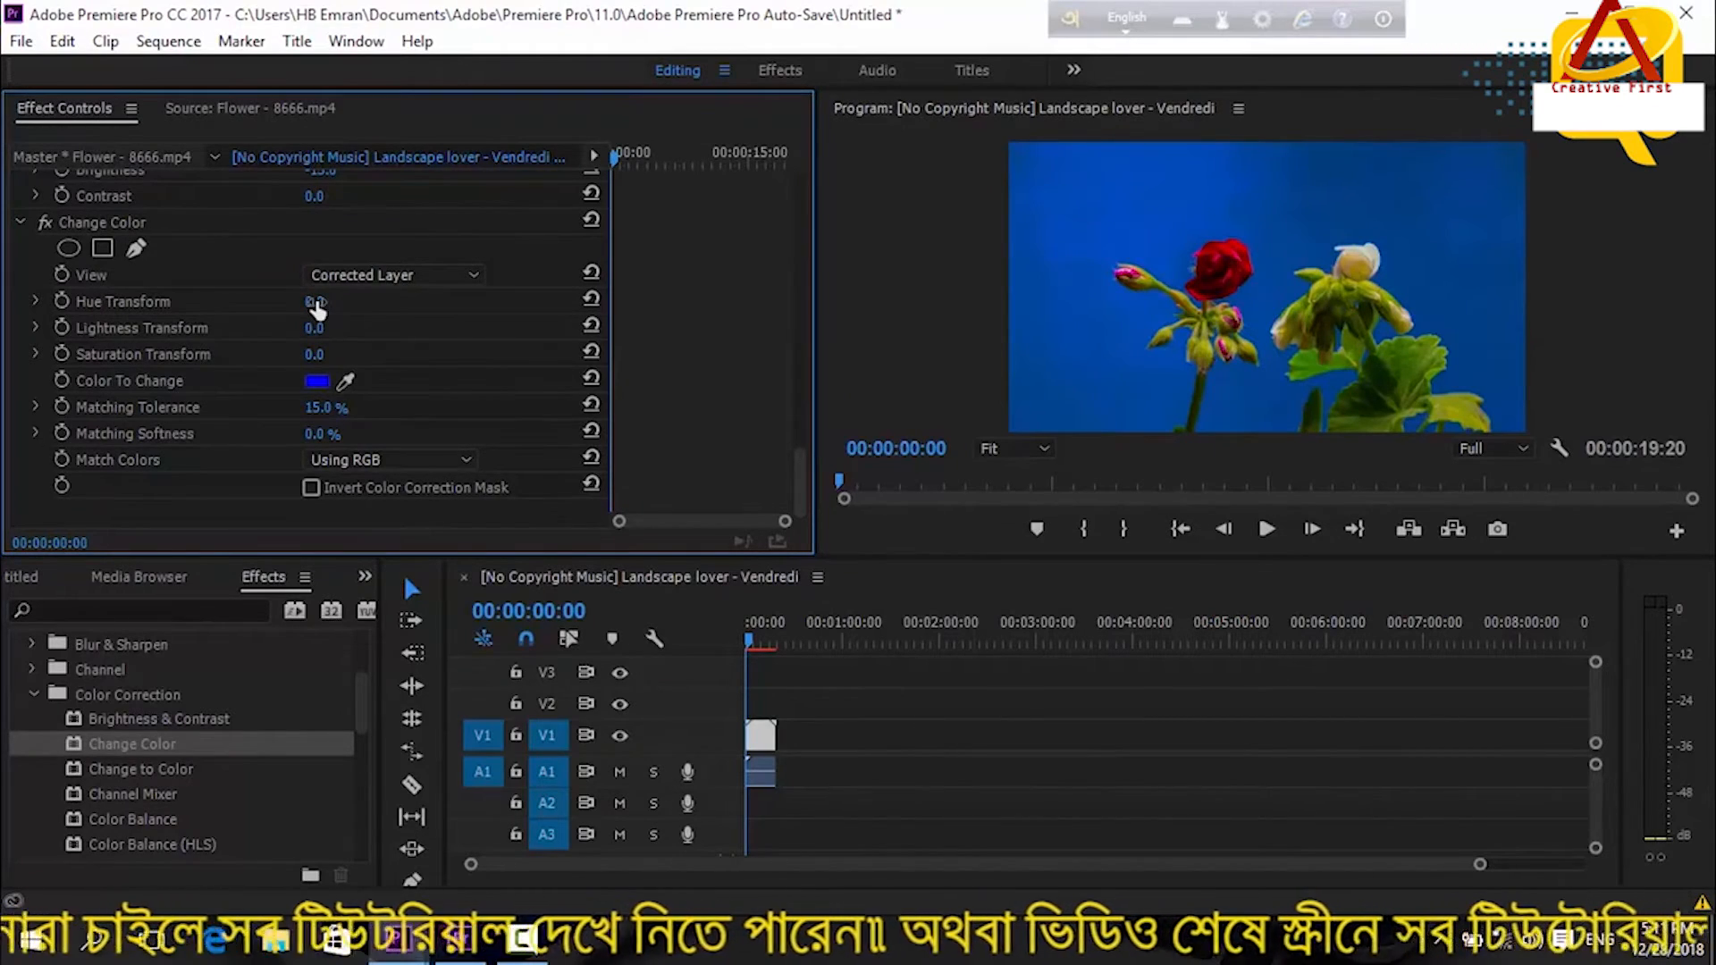
left_click_drag(315, 302, 403, 328)
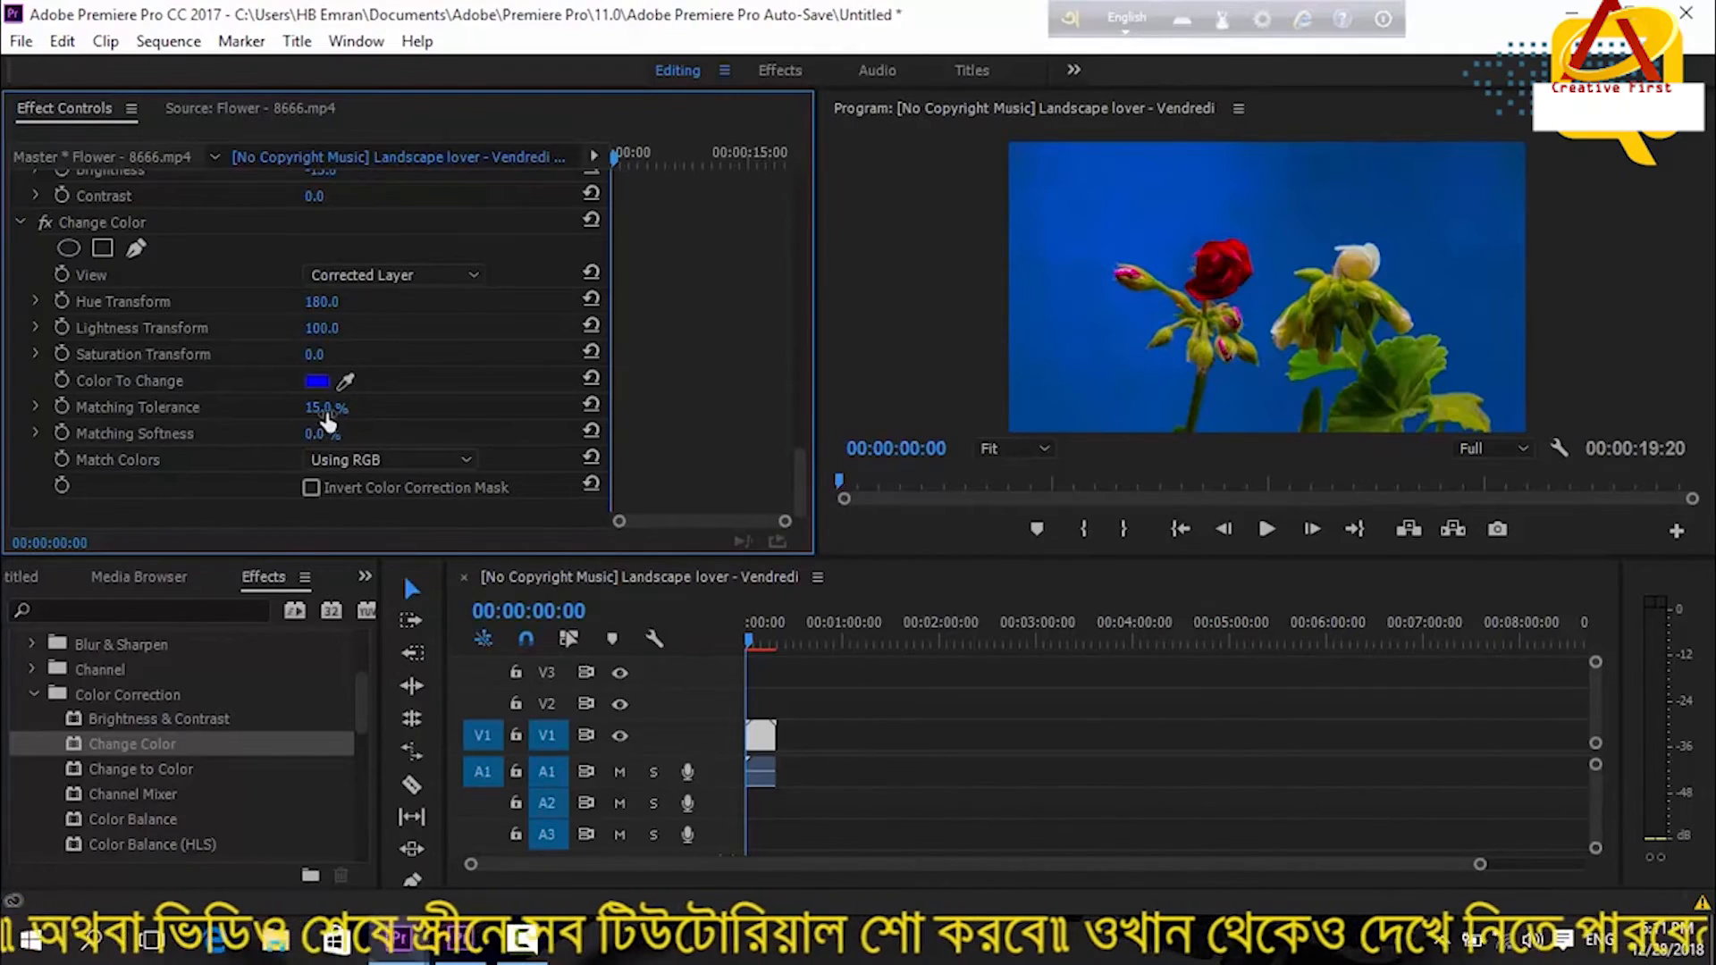
left_click_drag(323, 409, 259, 409)
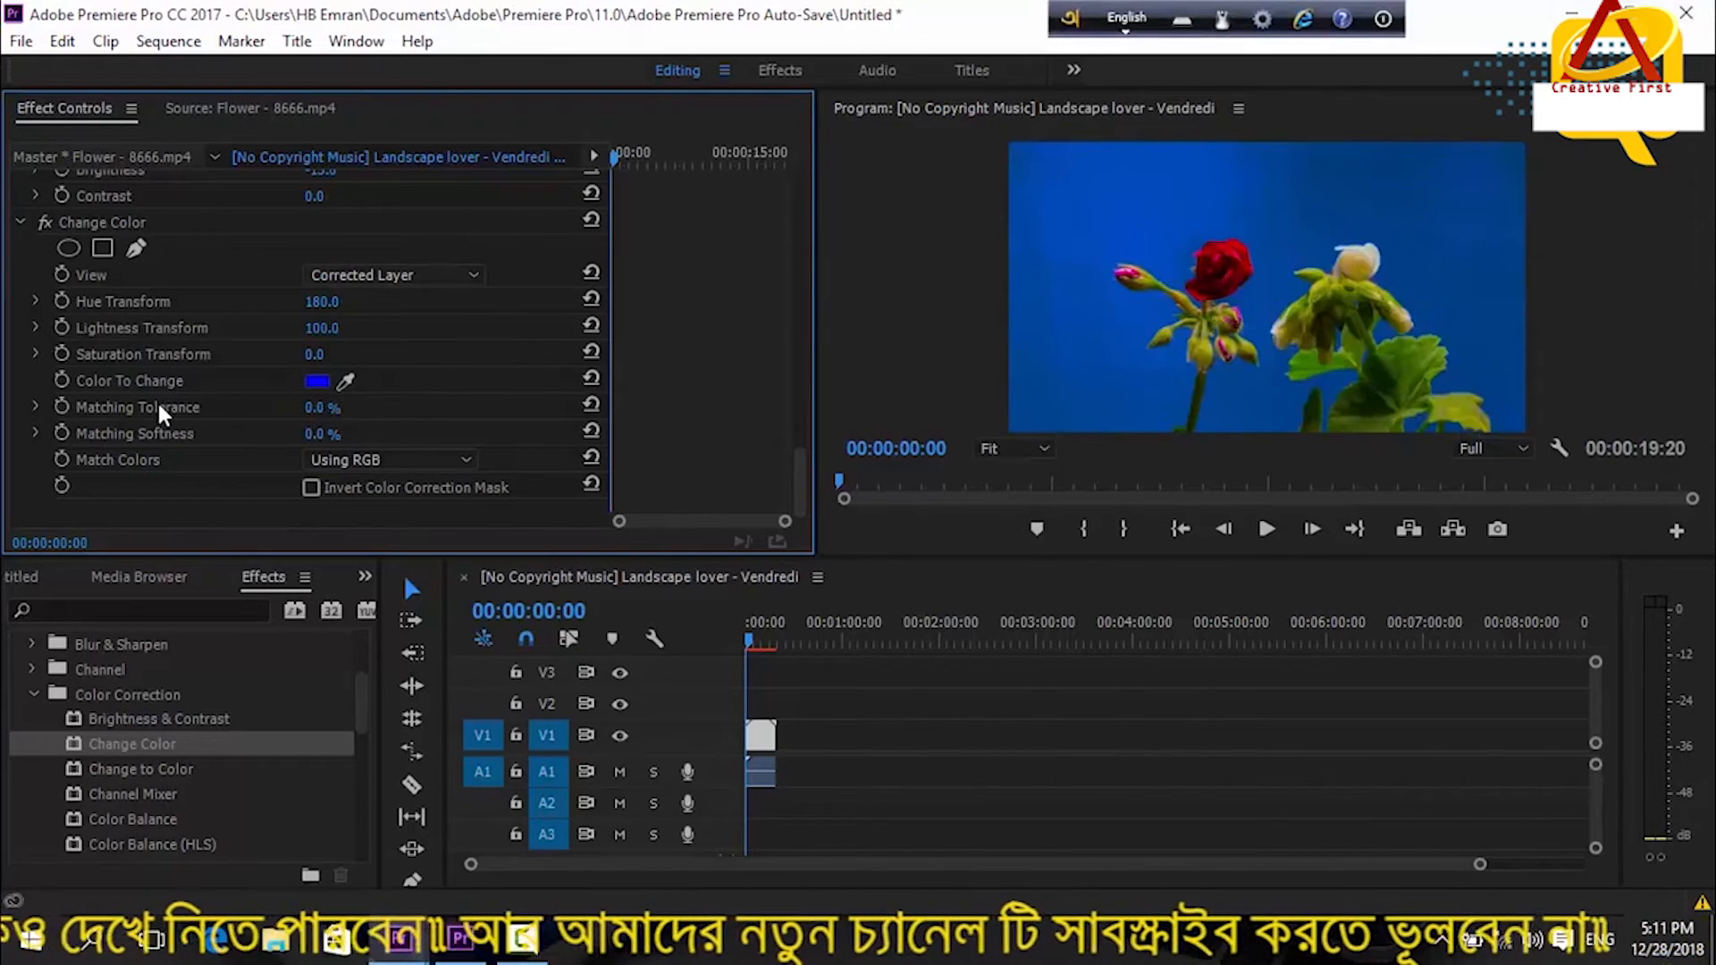
left_click(315, 407)
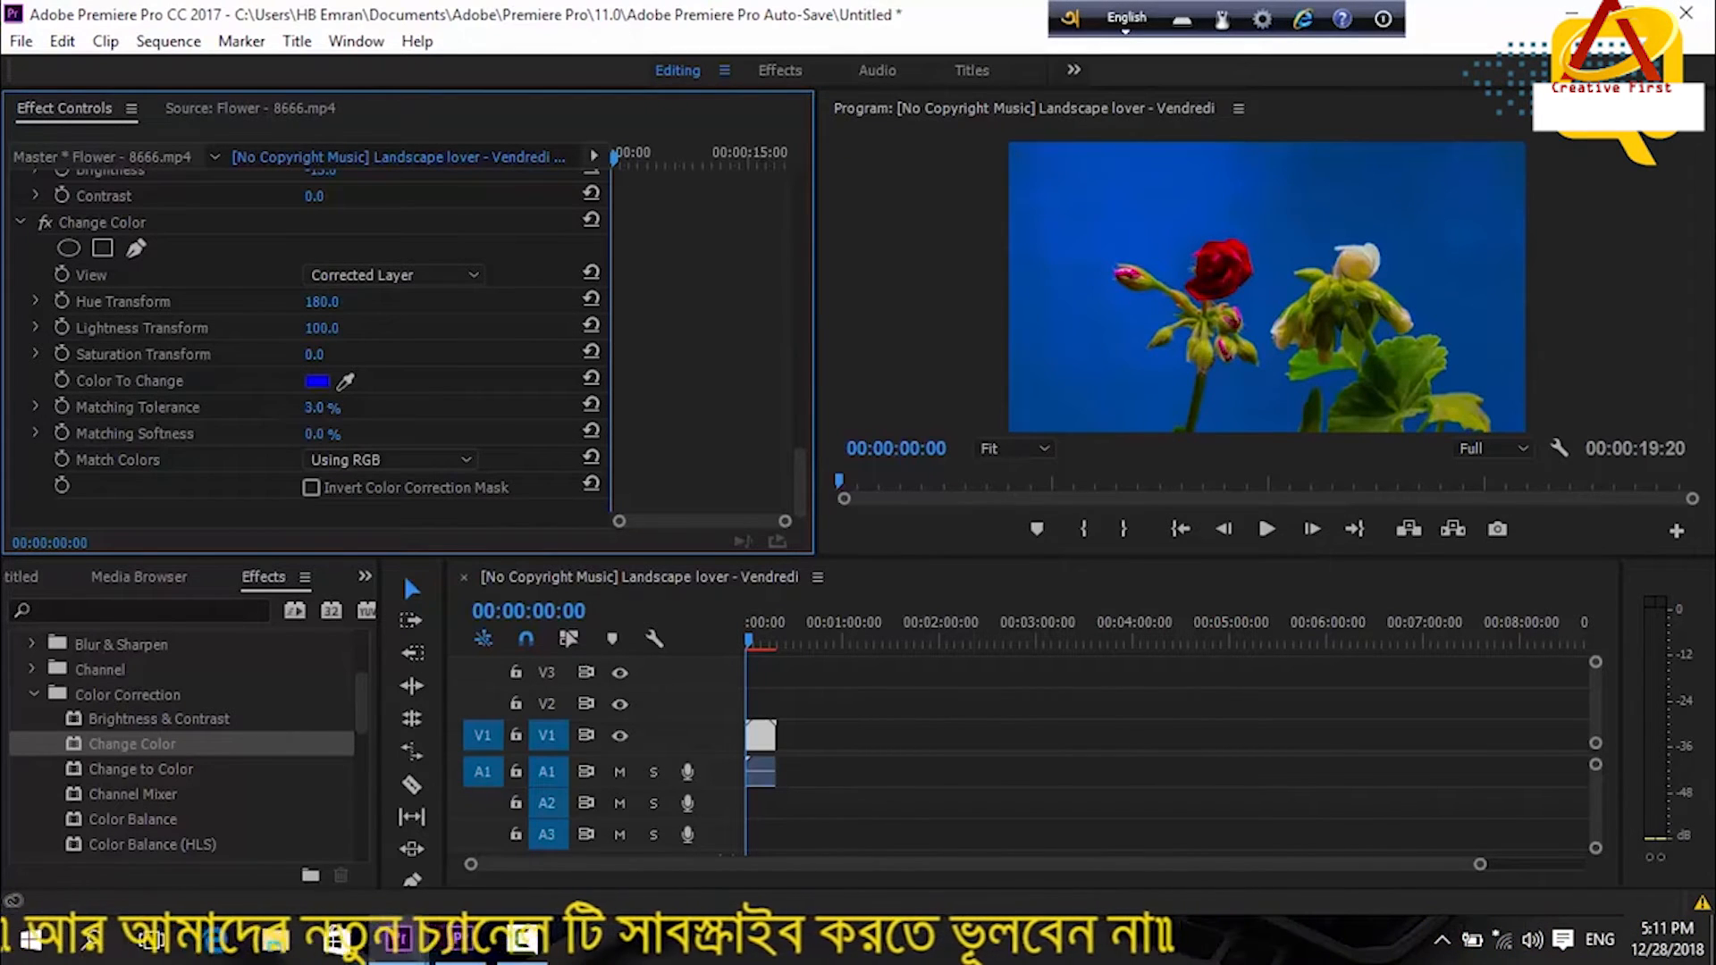
type("24")
key("Return")
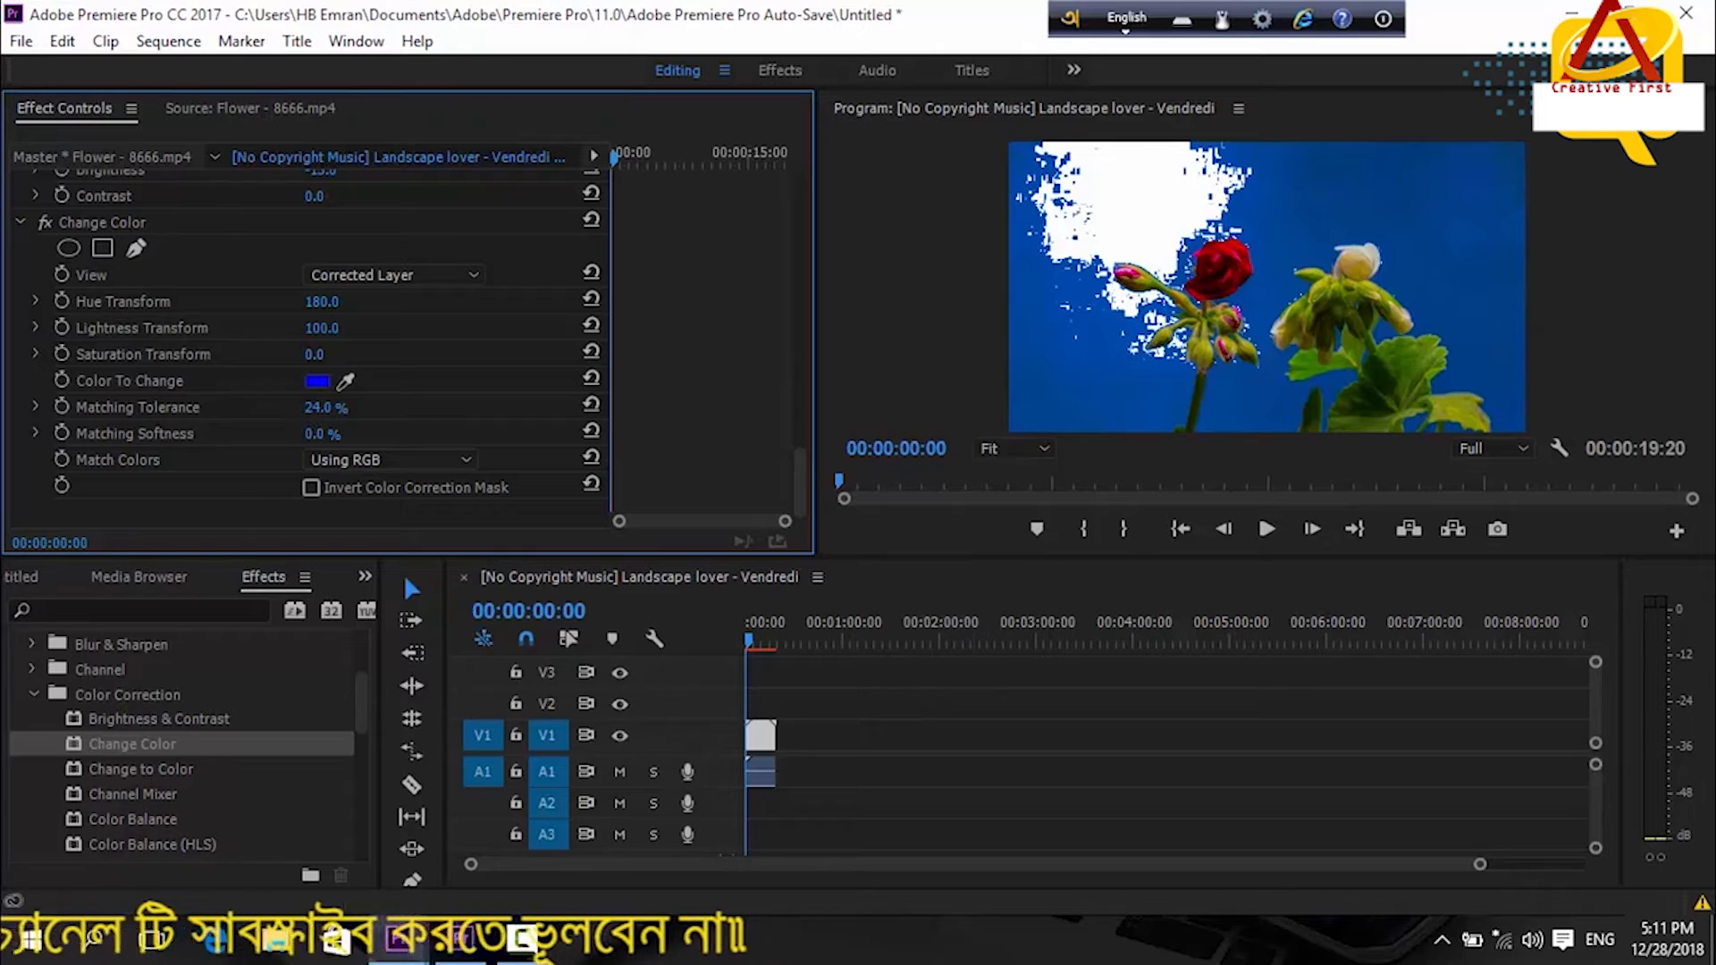
left_click_drag(341, 408, 316, 408)
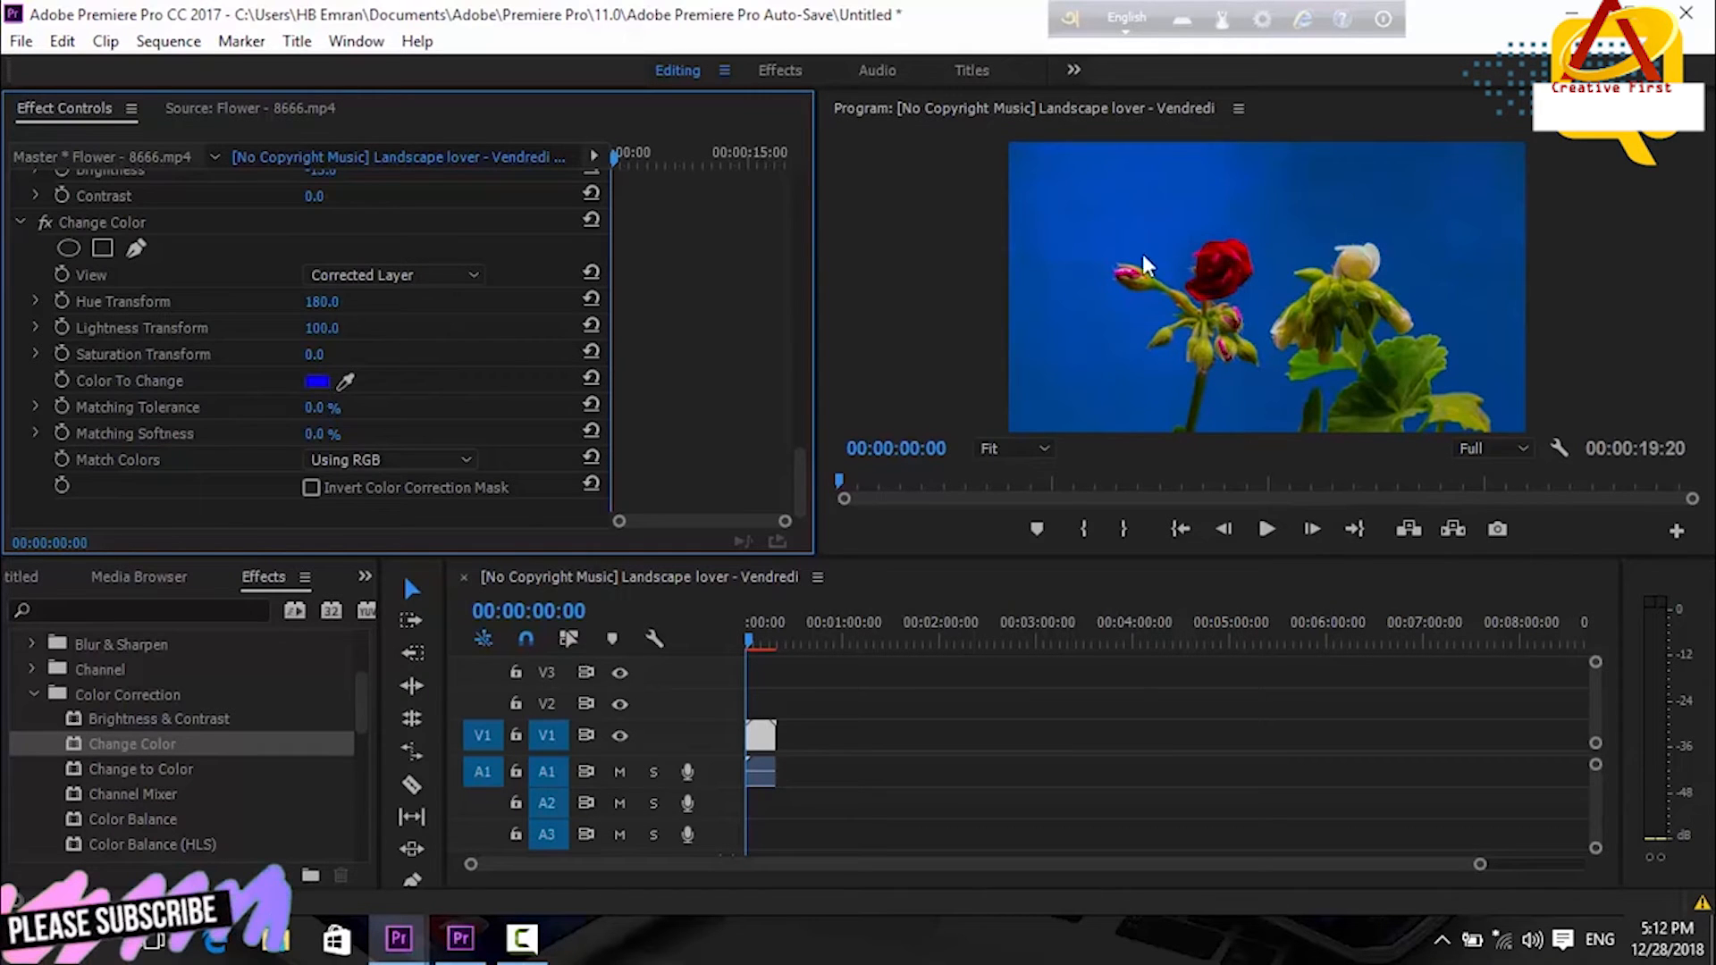
Try magenta shades as Change Color's Color To Change in the Color Picker
left_click(313, 380)
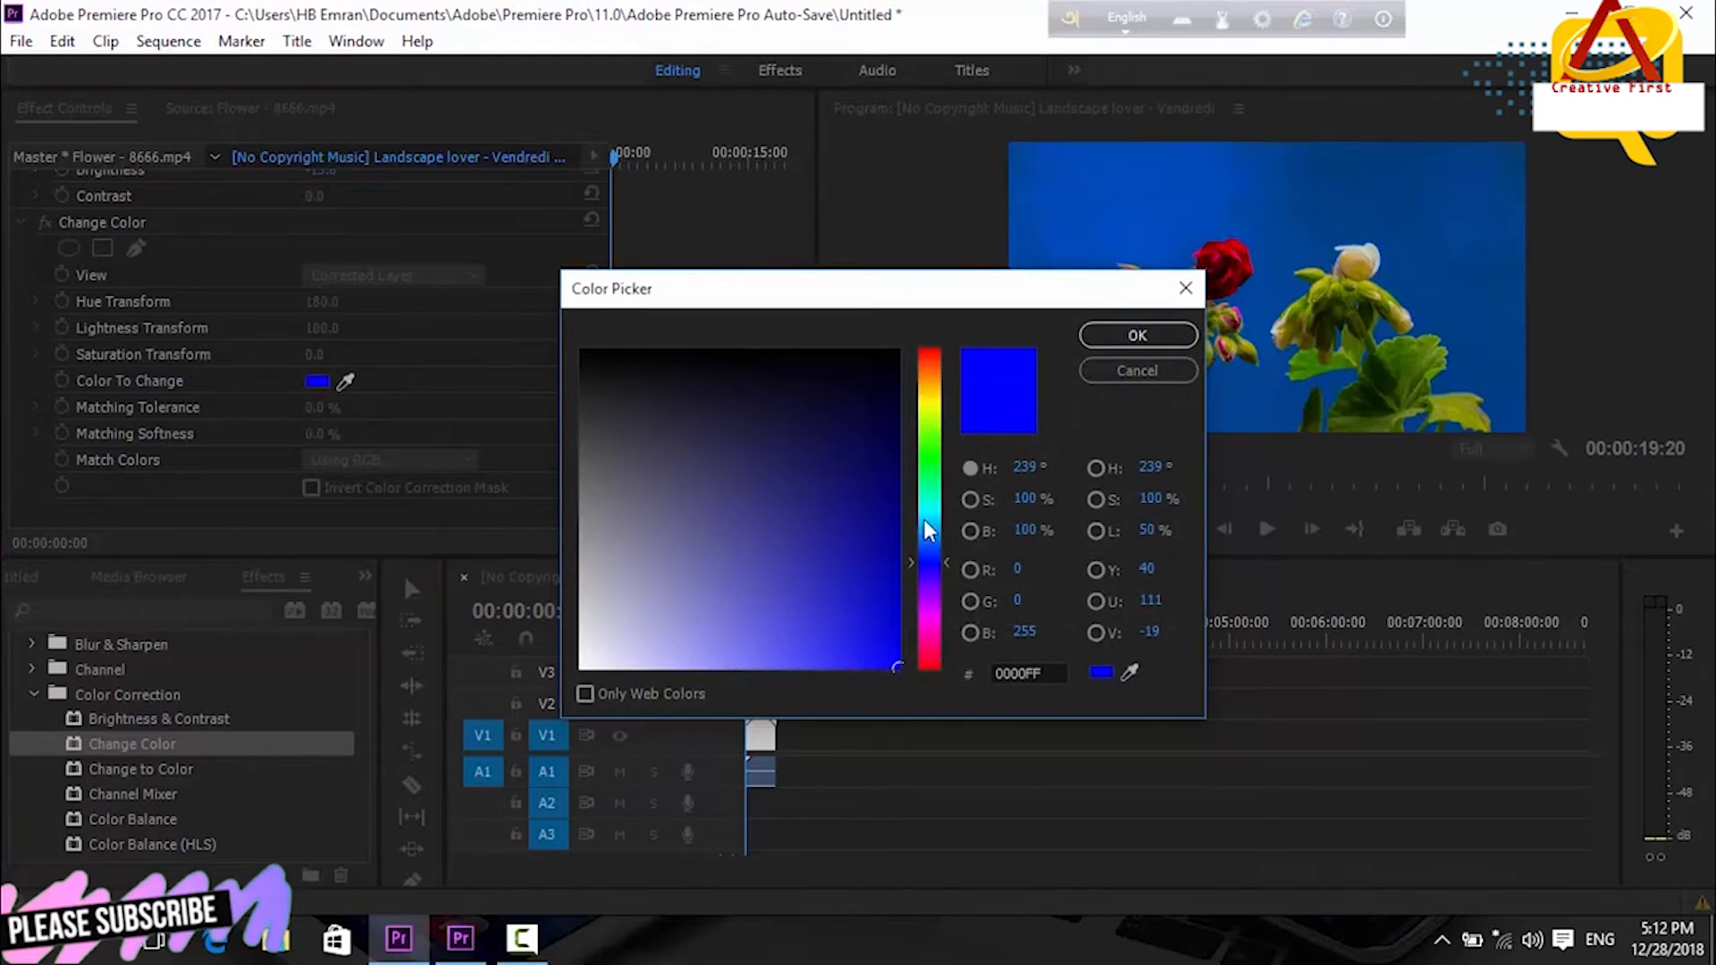
left_click(927, 608)
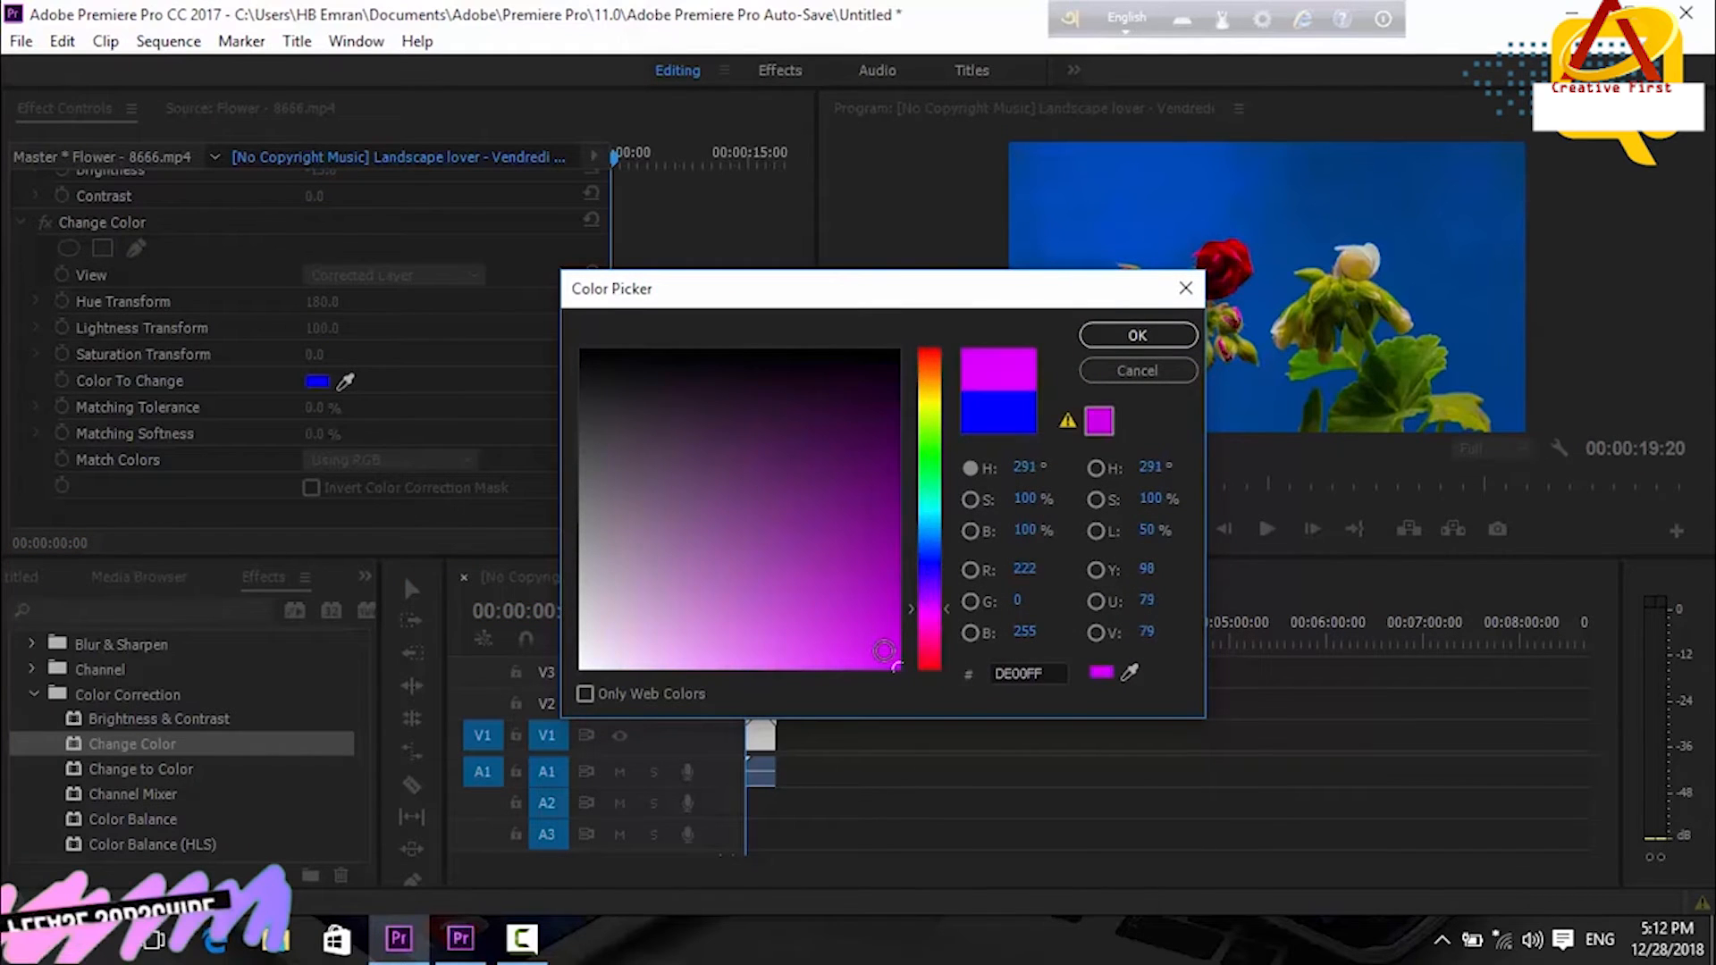
left_click(1136, 334)
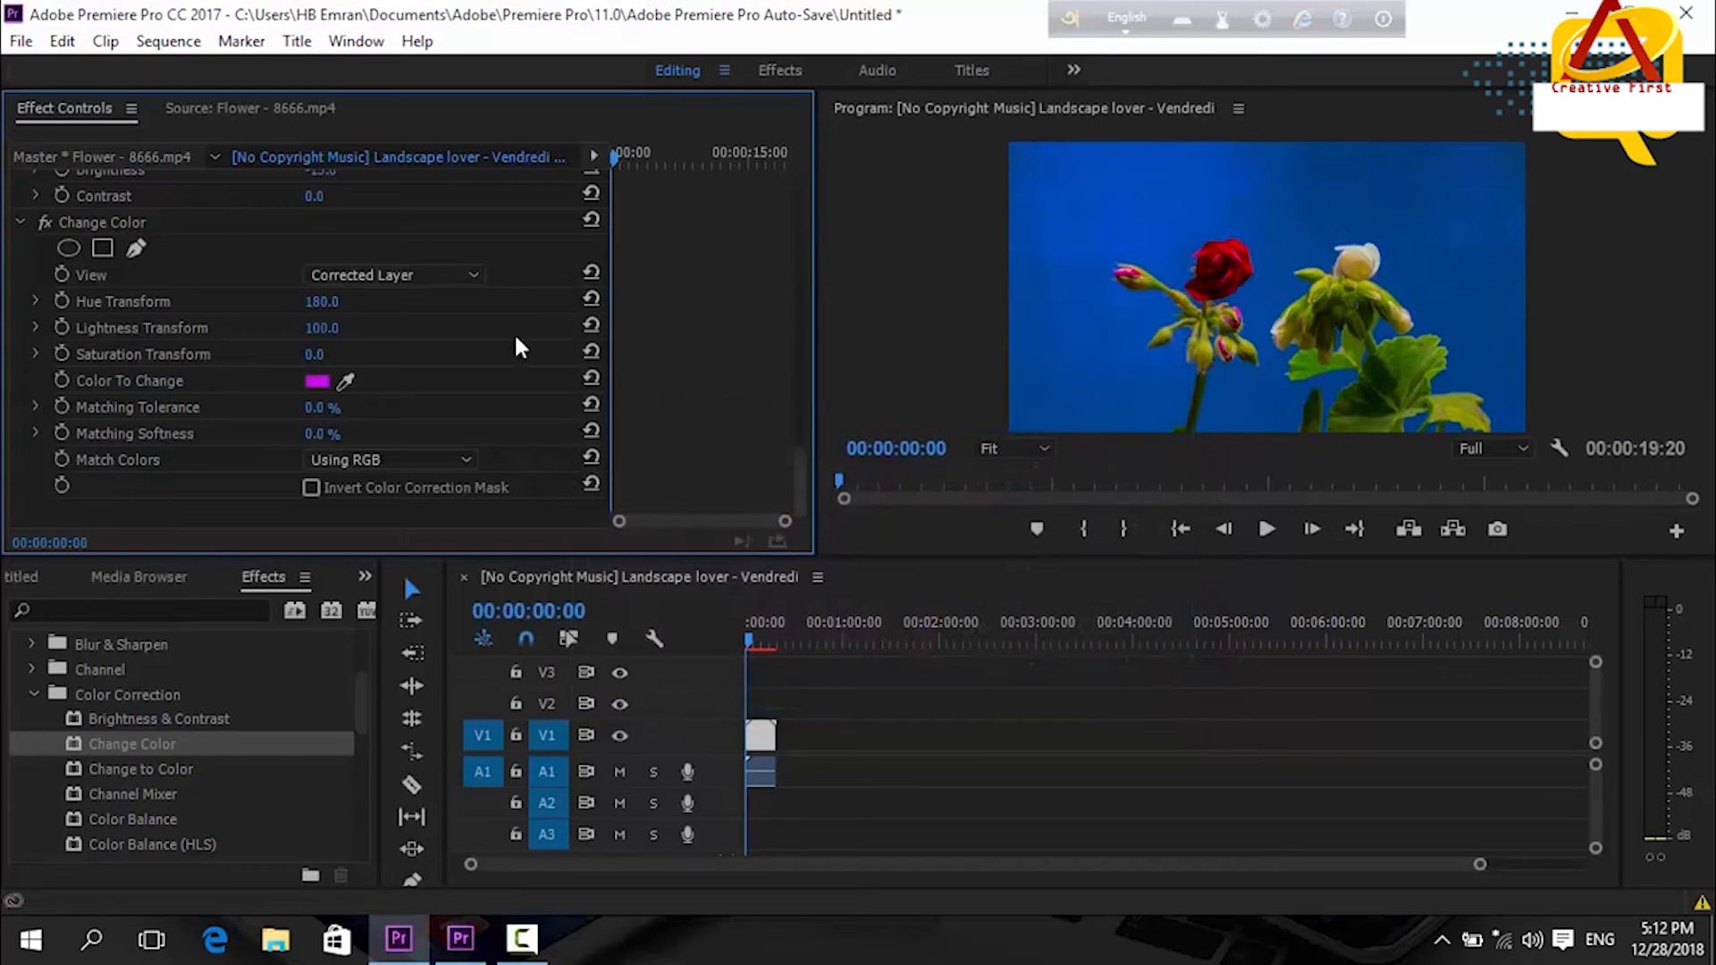
left_click(314, 381)
left_click(891, 619)
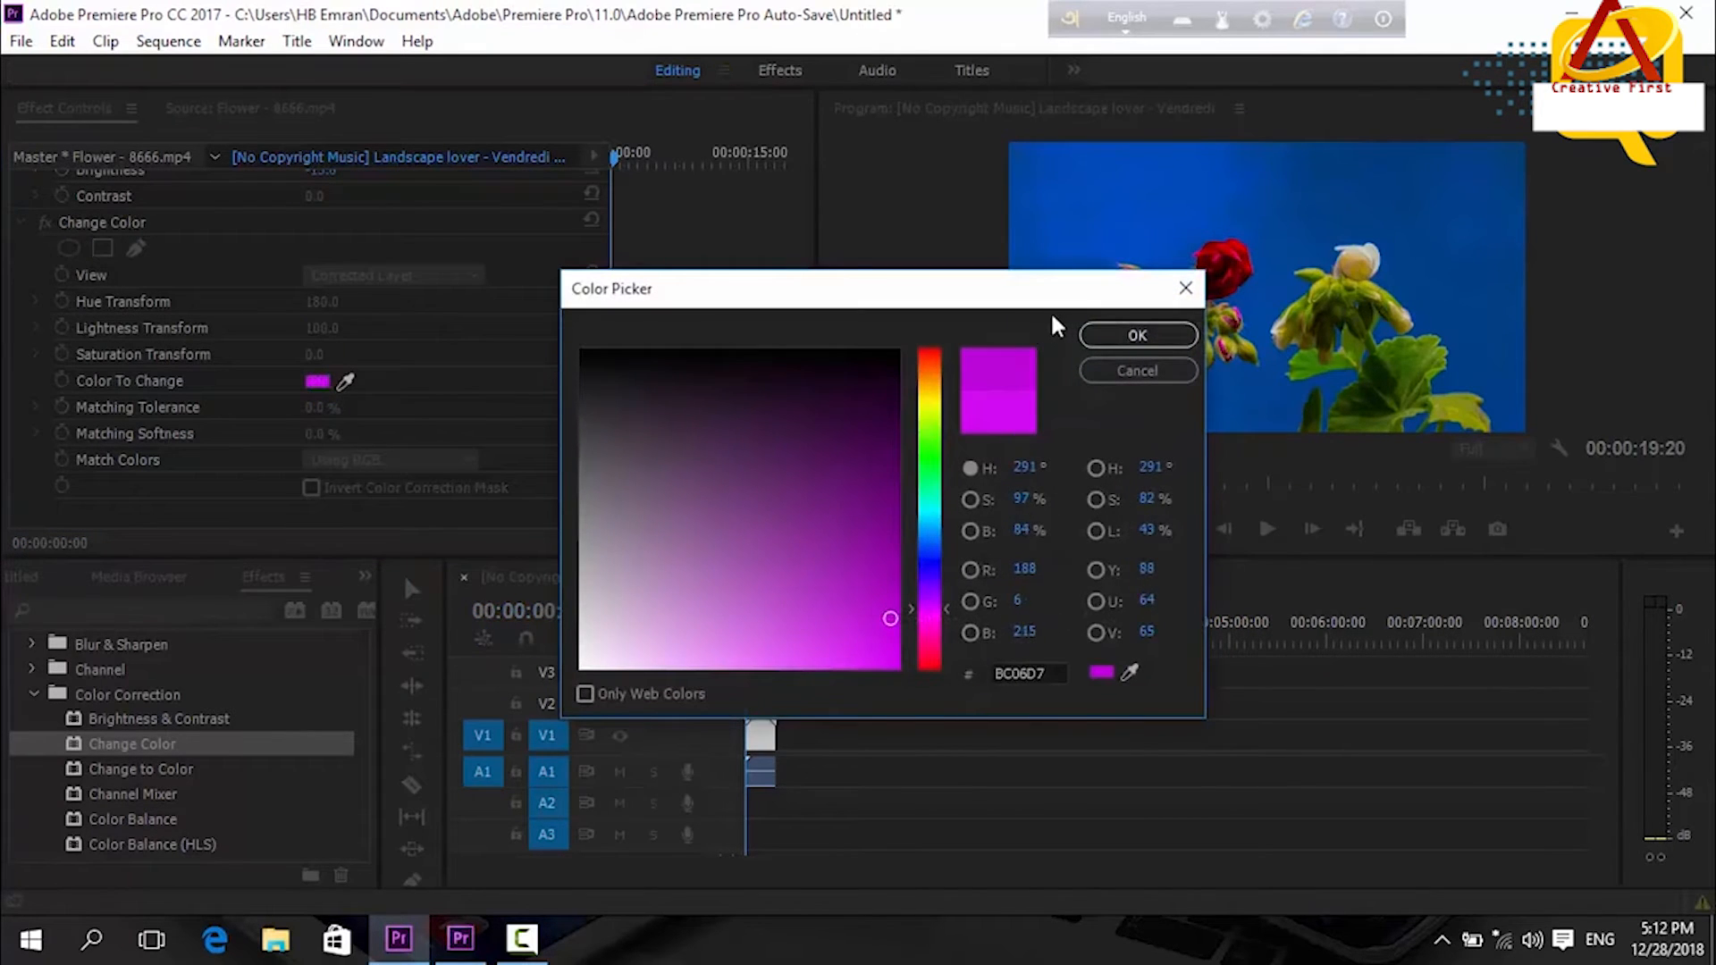
left_click(1002, 400)
left_click(1128, 342)
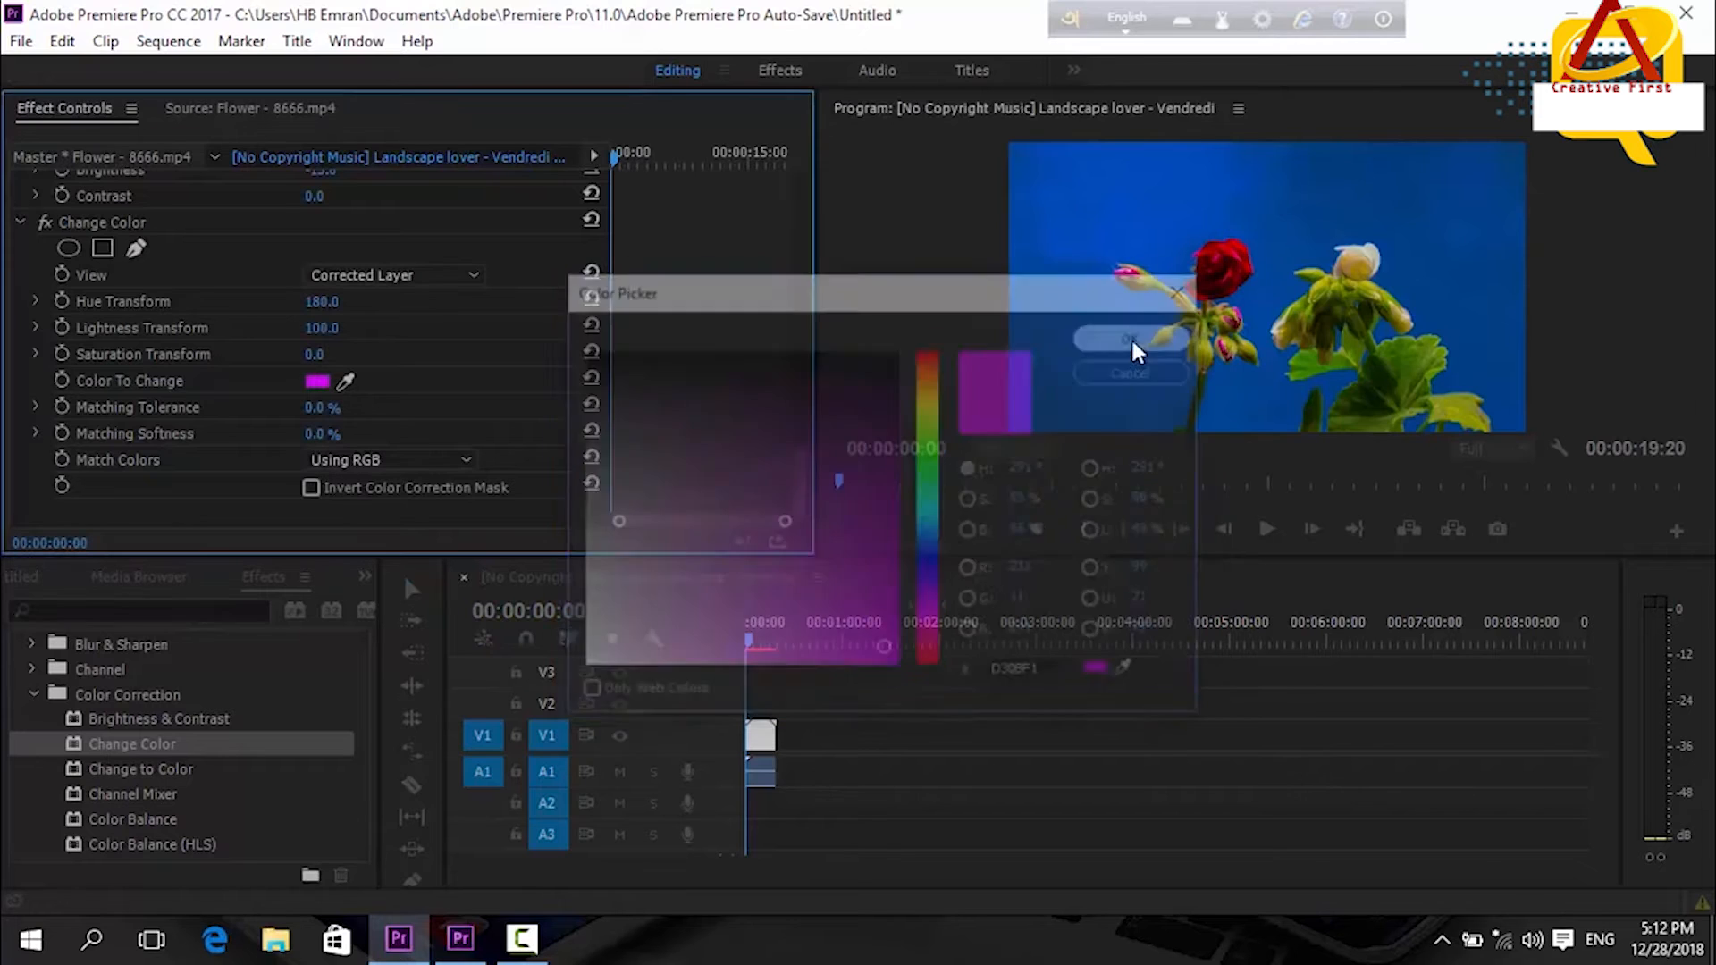
Sample the clip's blue background in the Program monitor as the Color To Change
left_click_drag(357, 377, 1161, 206)
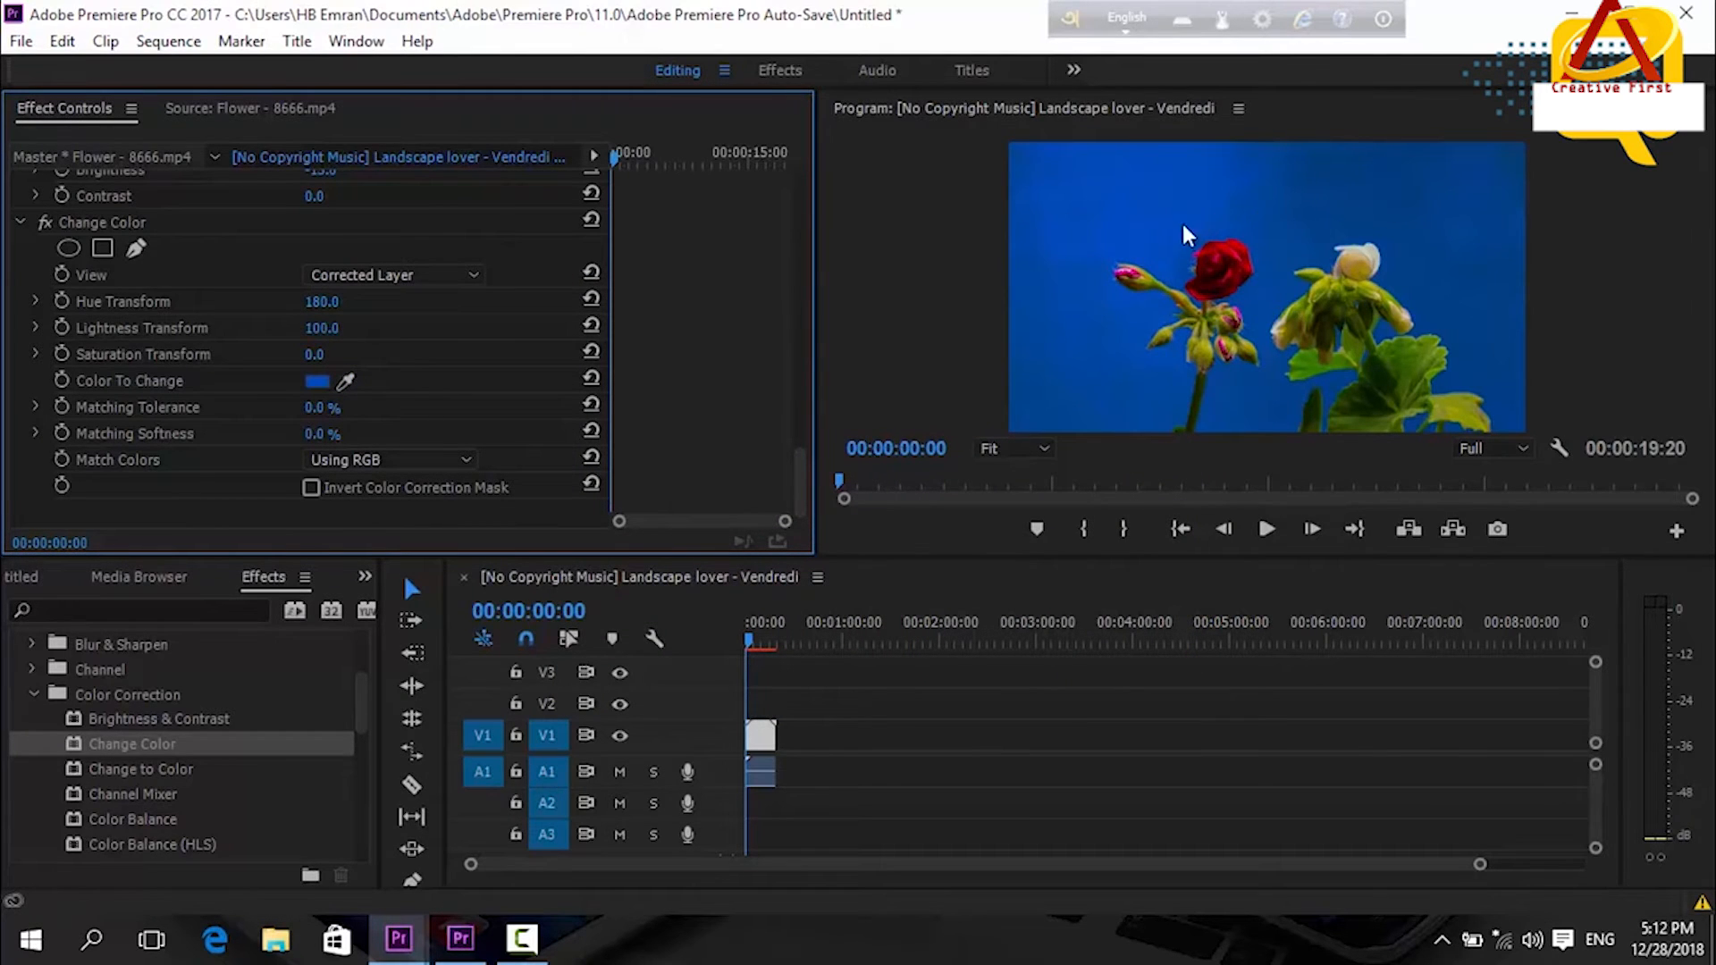
left_click(1165, 226)
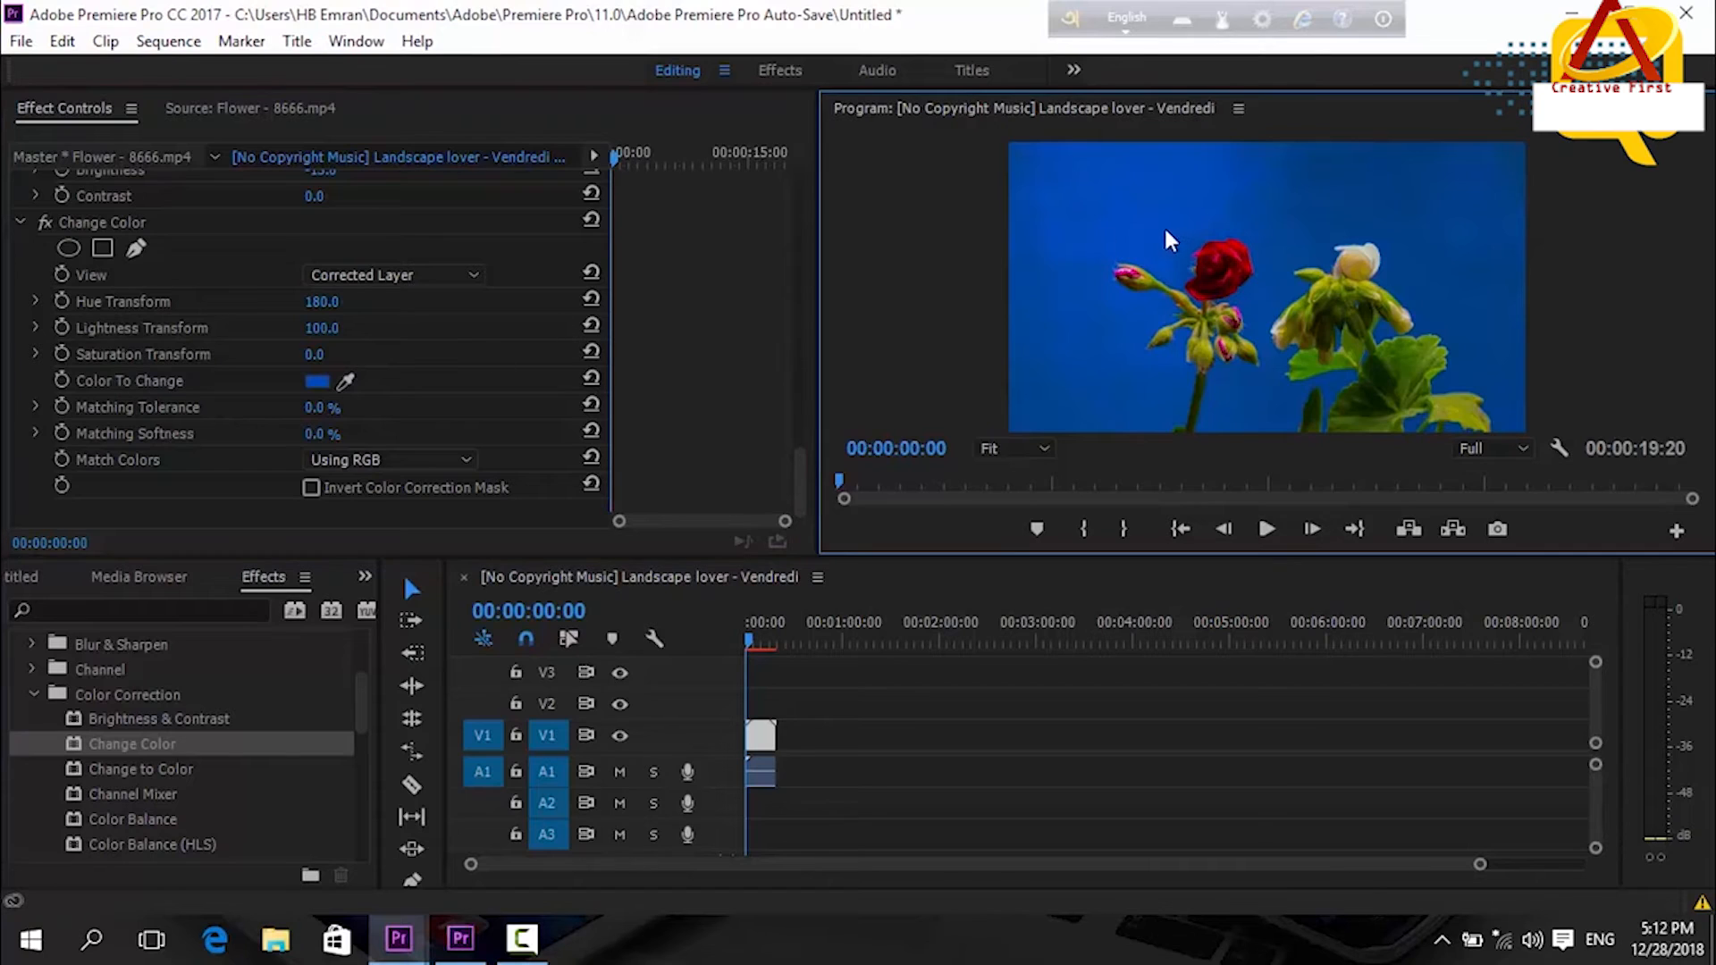
left_click(341, 386)
left_click(1056, 217)
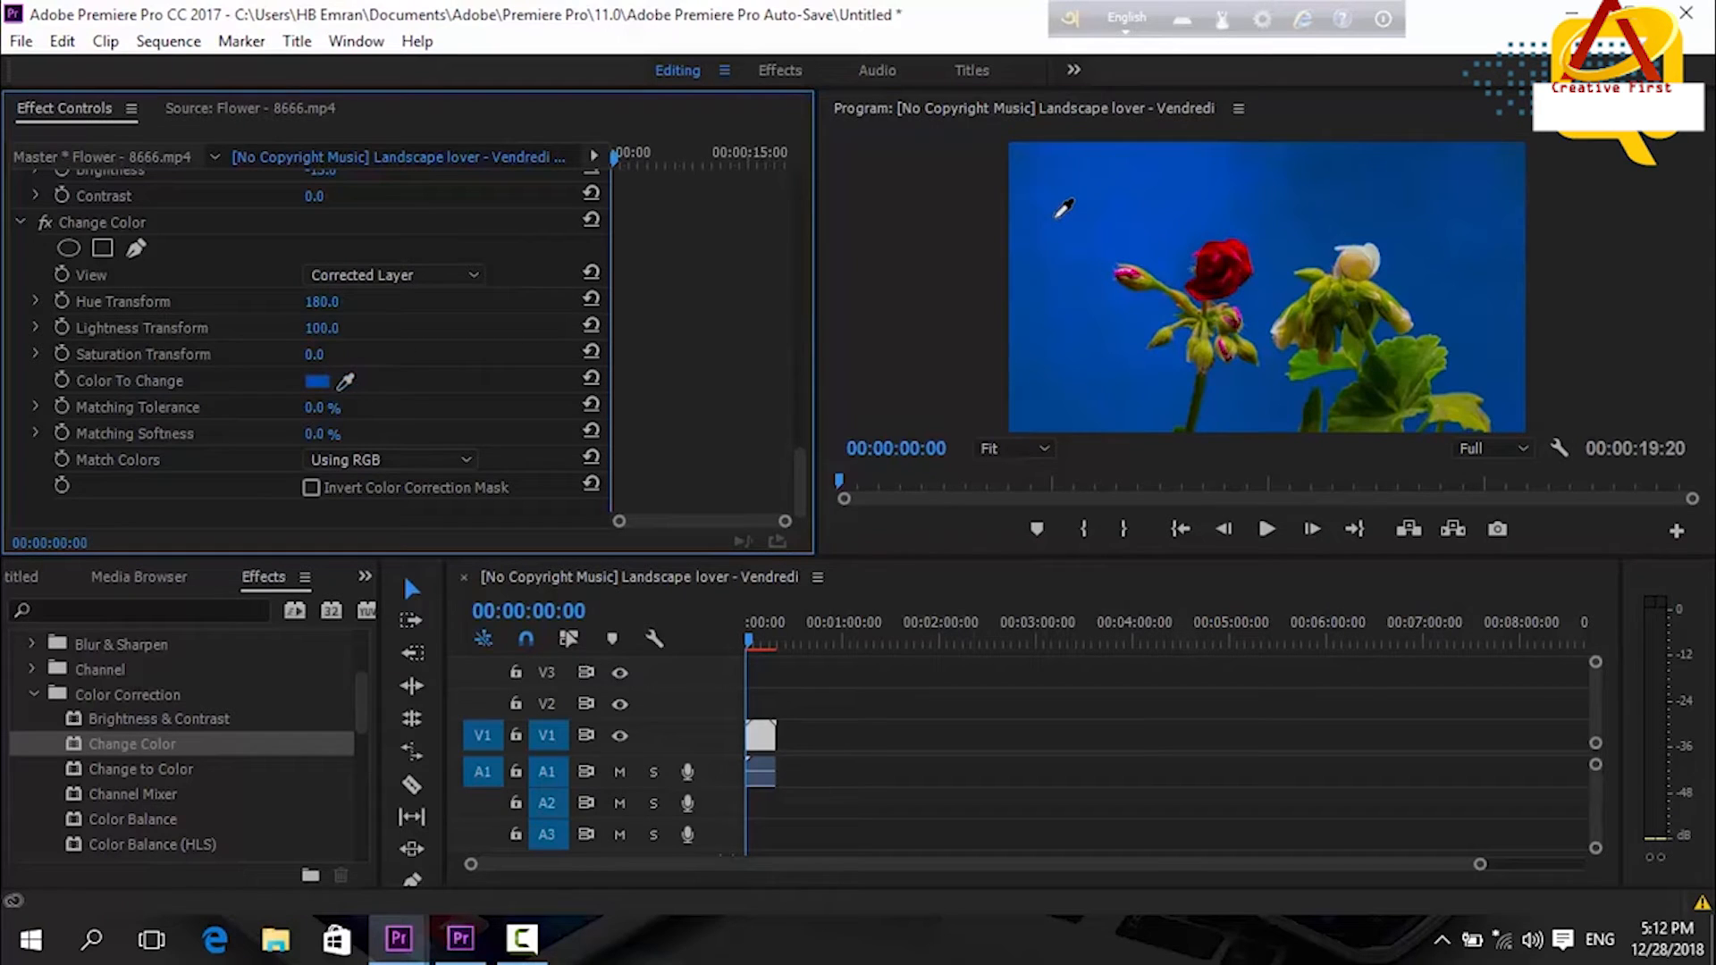
left_click(314, 381)
left_click(933, 522)
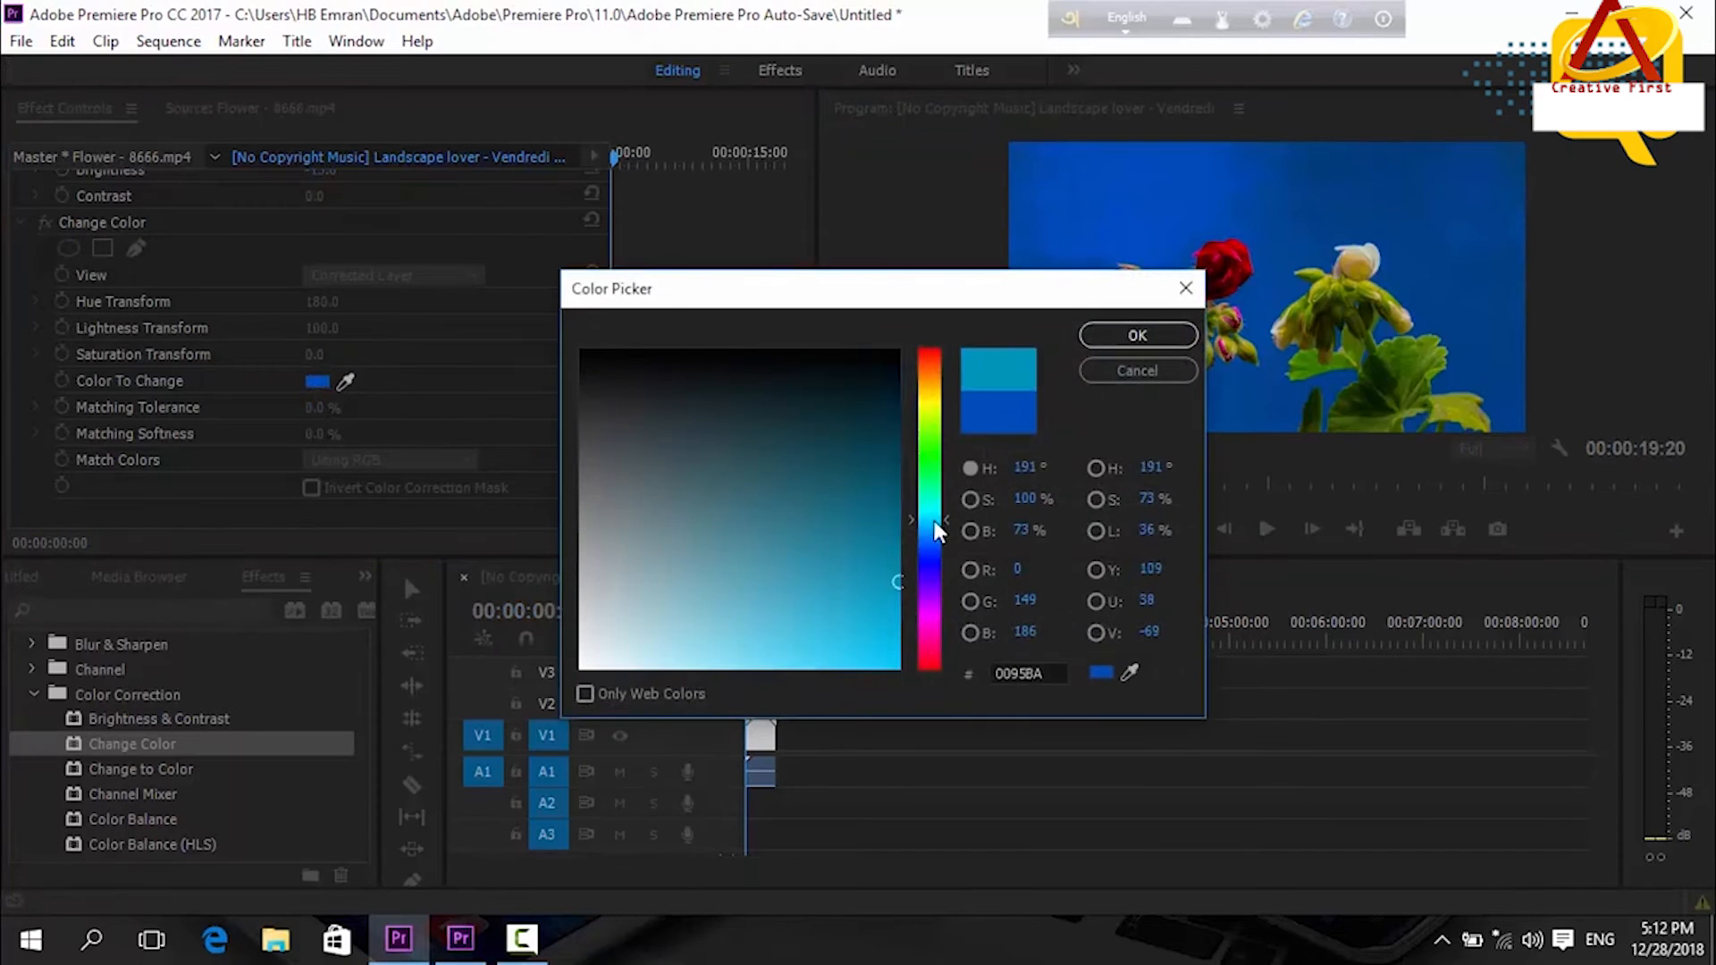
left_click_drag(933, 520, 927, 610)
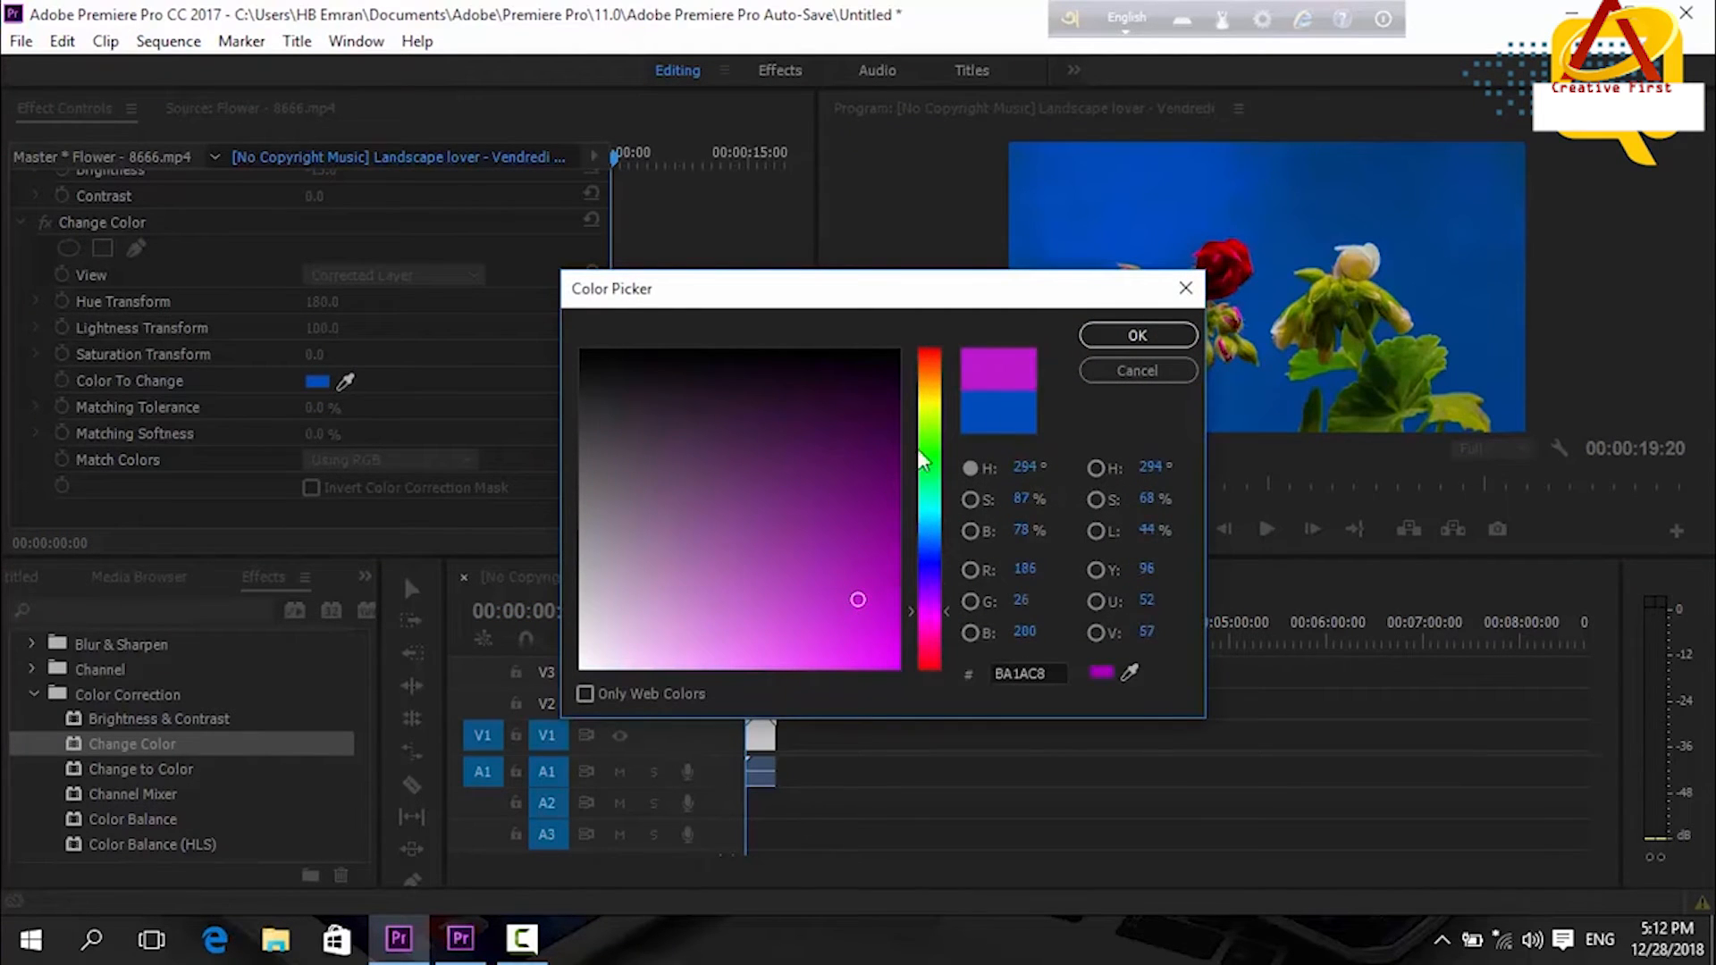
left_click(1142, 333)
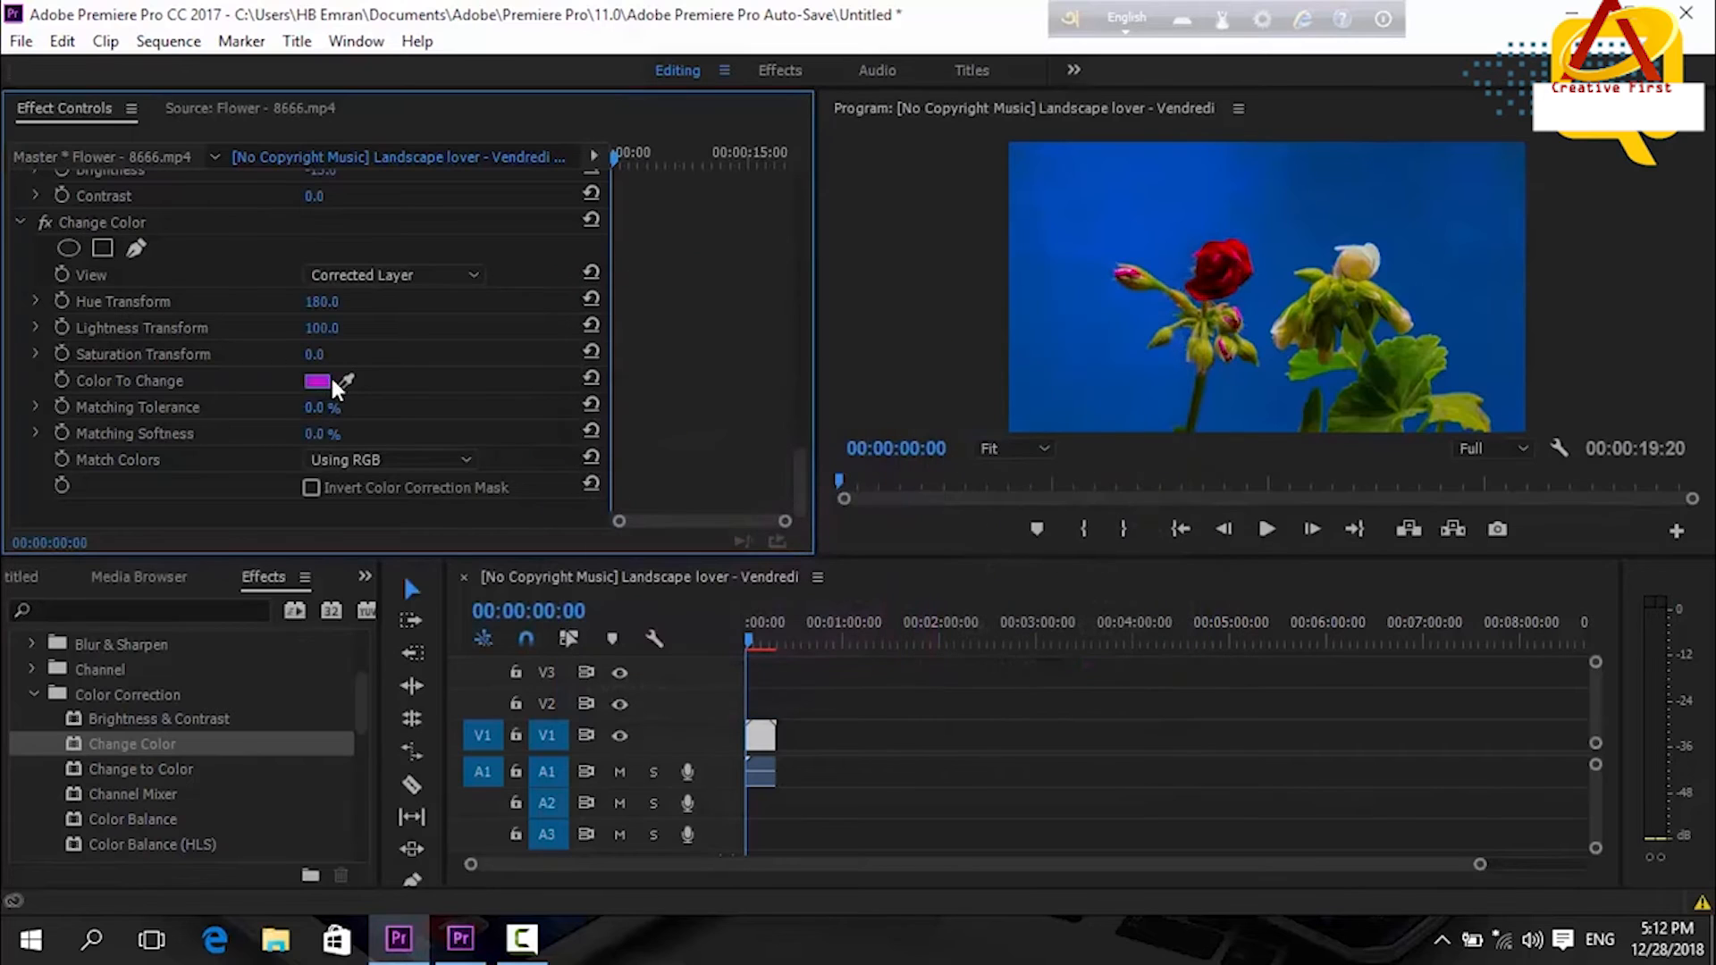
left_click(345, 381)
left_click(1273, 165)
Preview Change Color with Matching Tolerance at 65% and Lightness Transform at 85
mouse_move(314, 408)
left_mouse_down()
mouse_move(372, 407)
mouse_move(314, 407)
left_mouse_up()
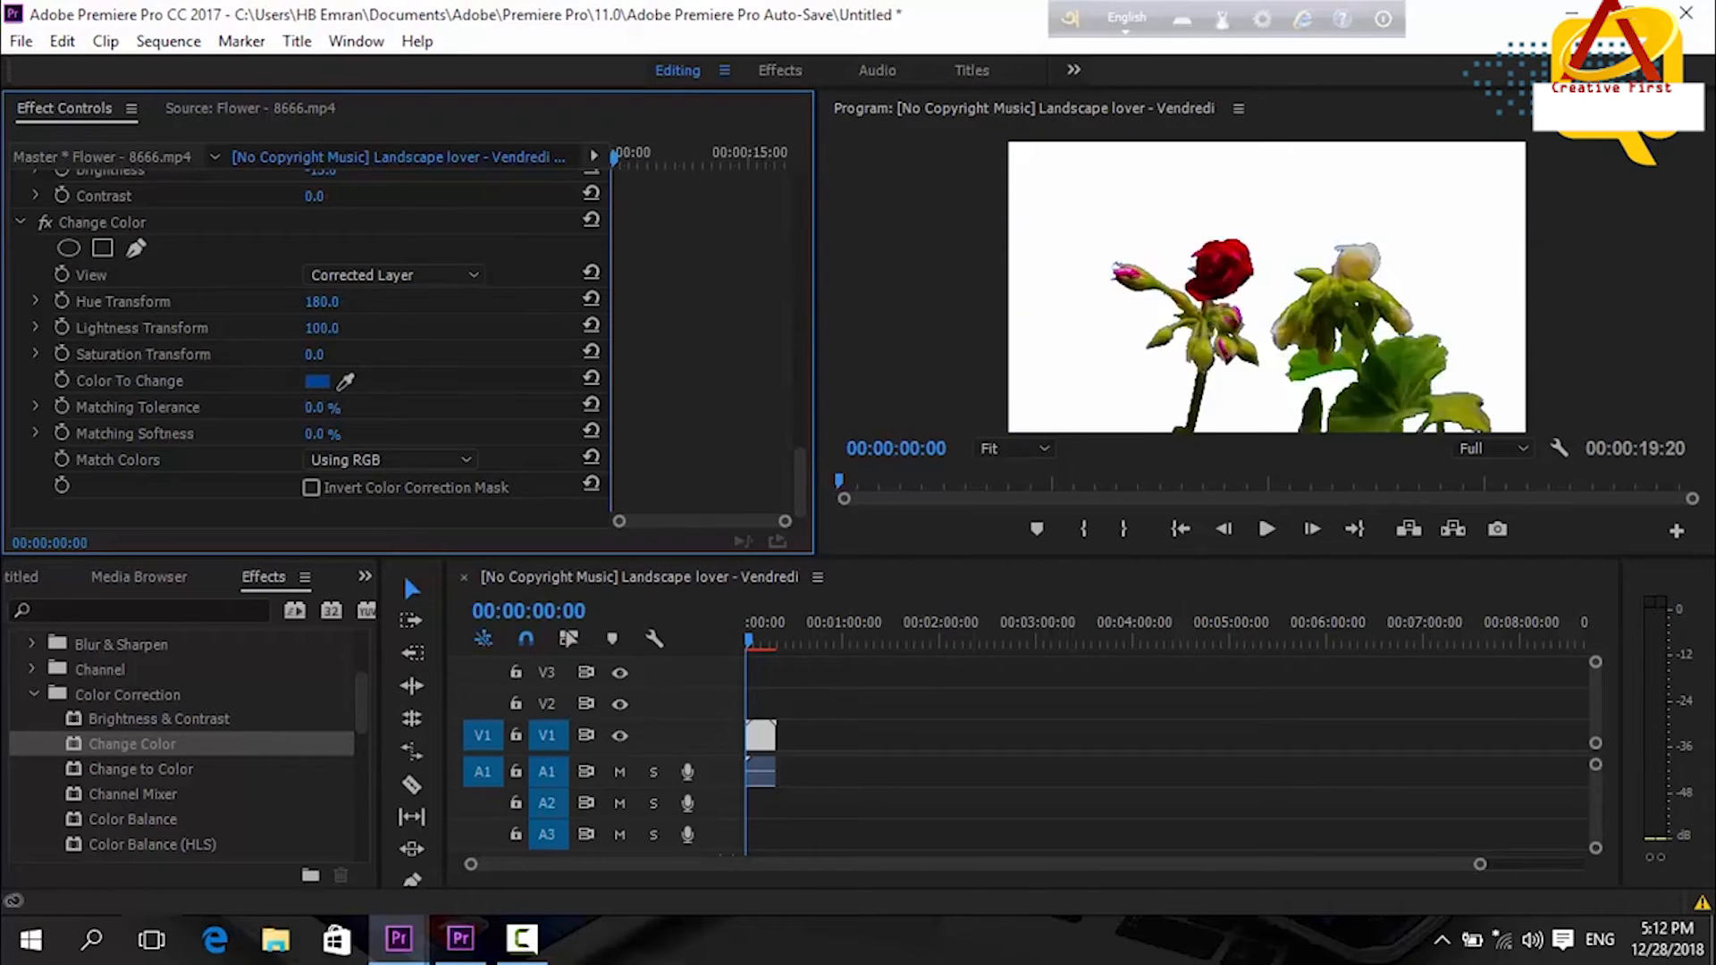
left_click_drag(318, 328, 194, 305)
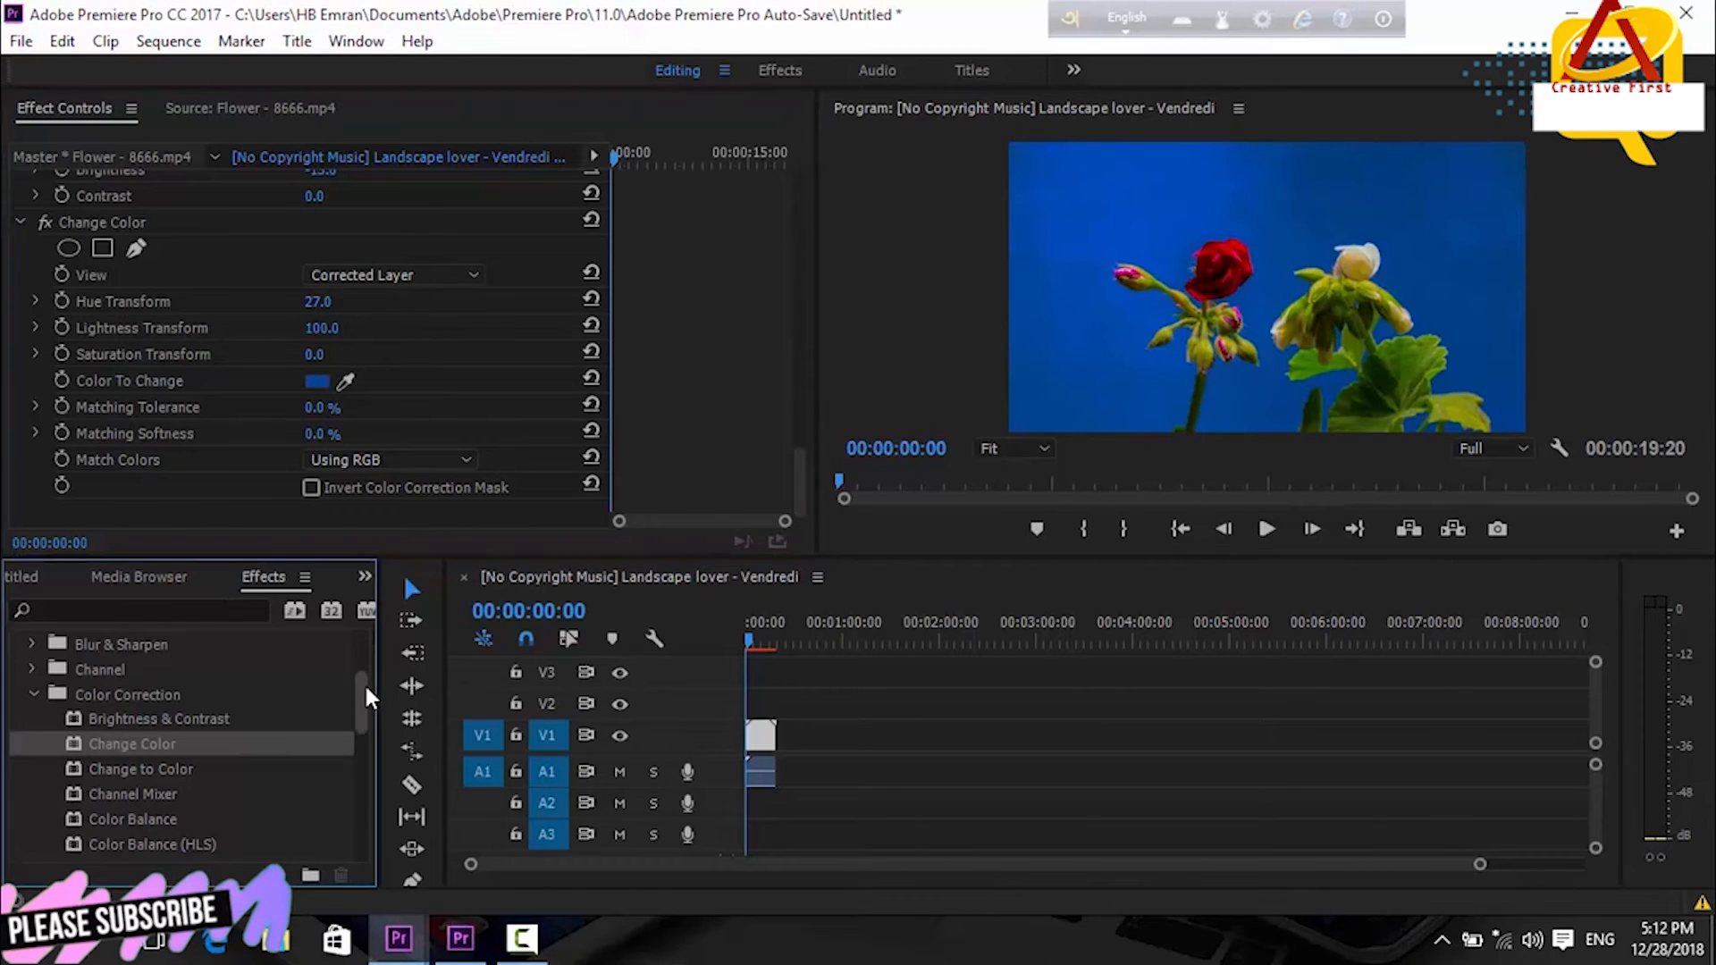
Apply the Color Balance effect to the flower clip
left_click_drag(363, 682, 363, 712)
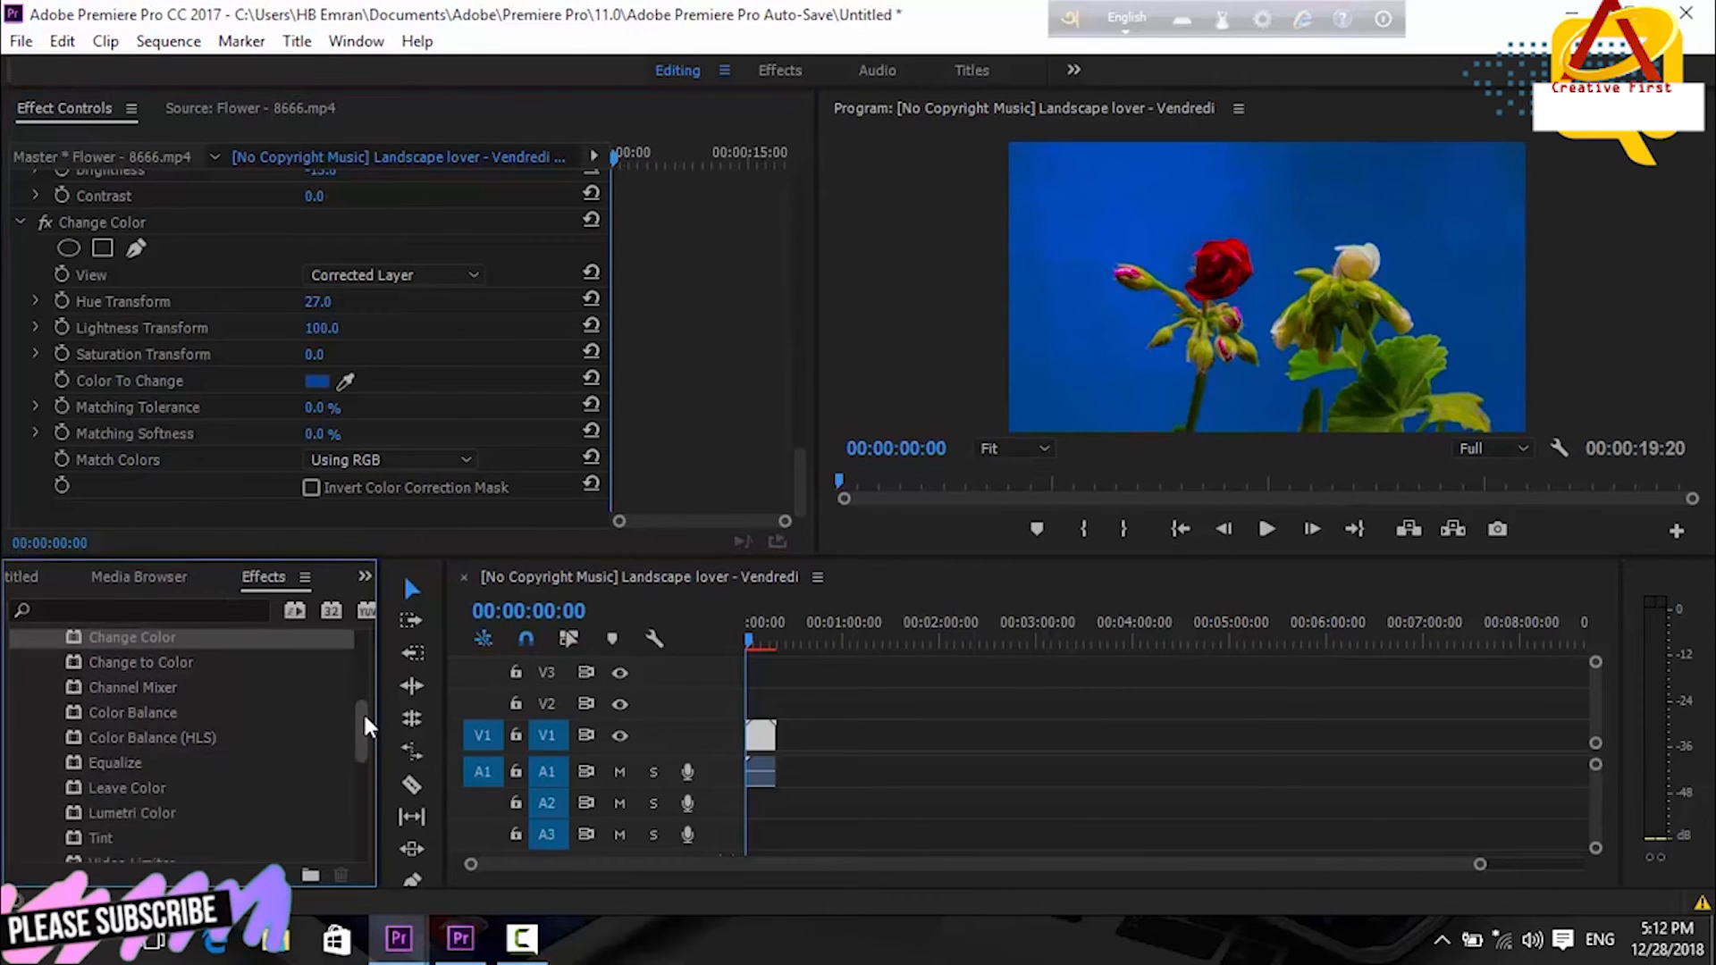
double_click(137, 708)
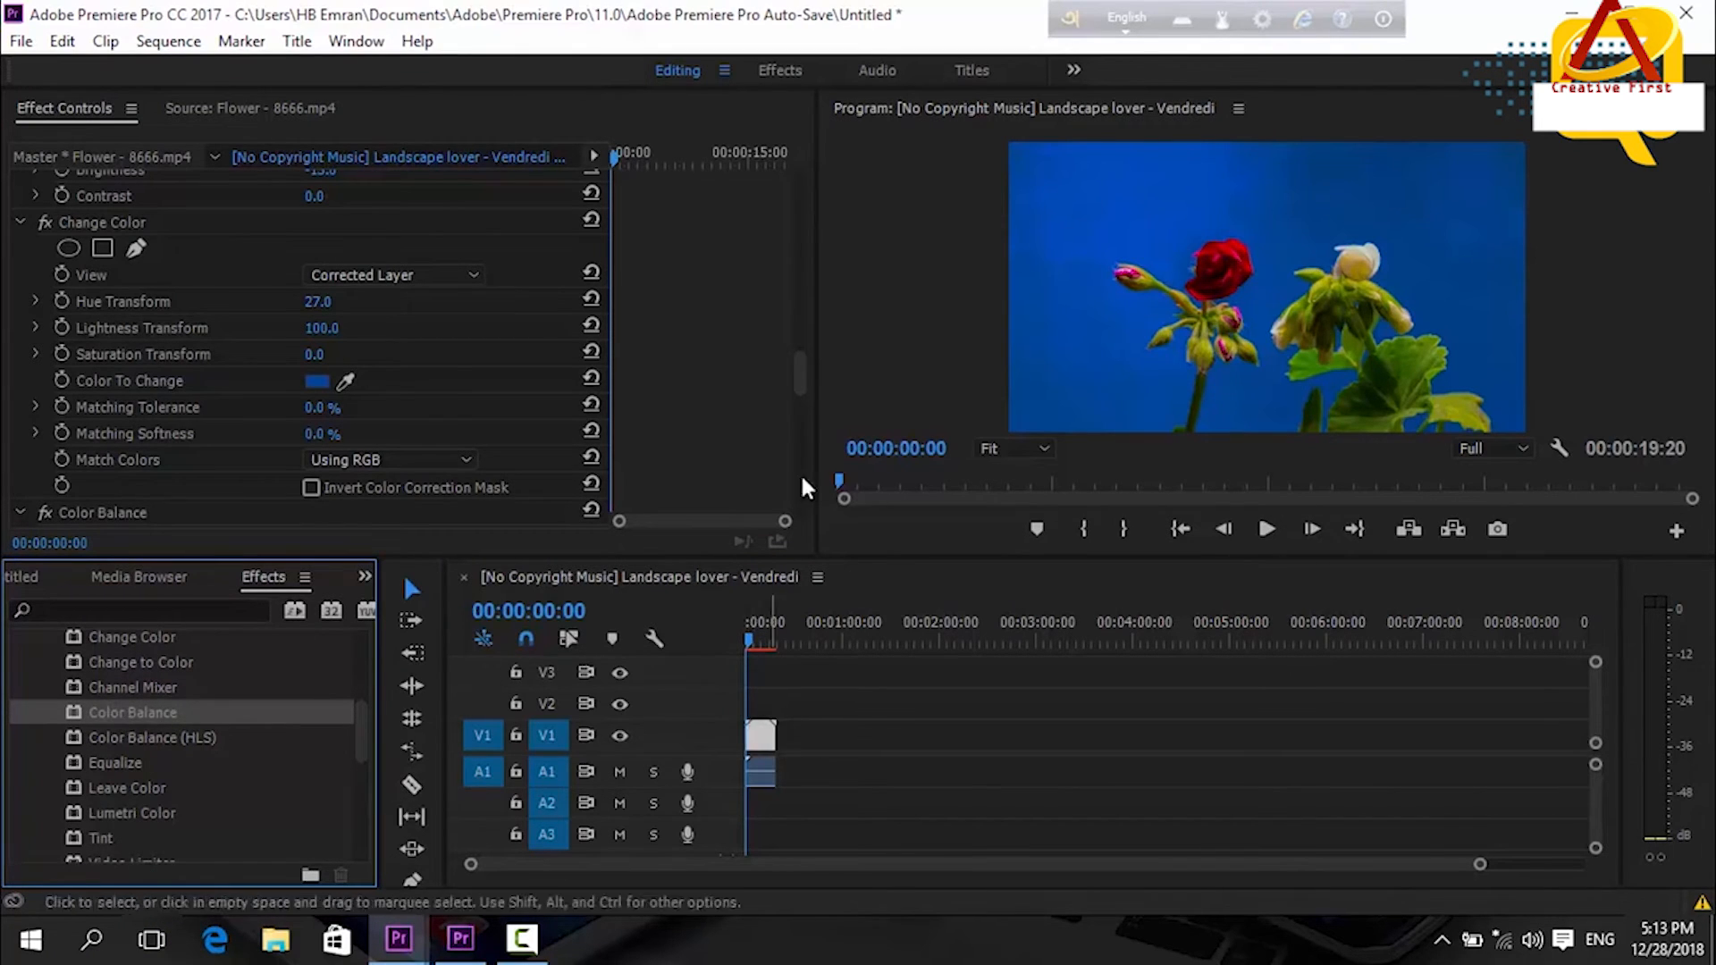
left_click_drag(791, 367, 828, 486)
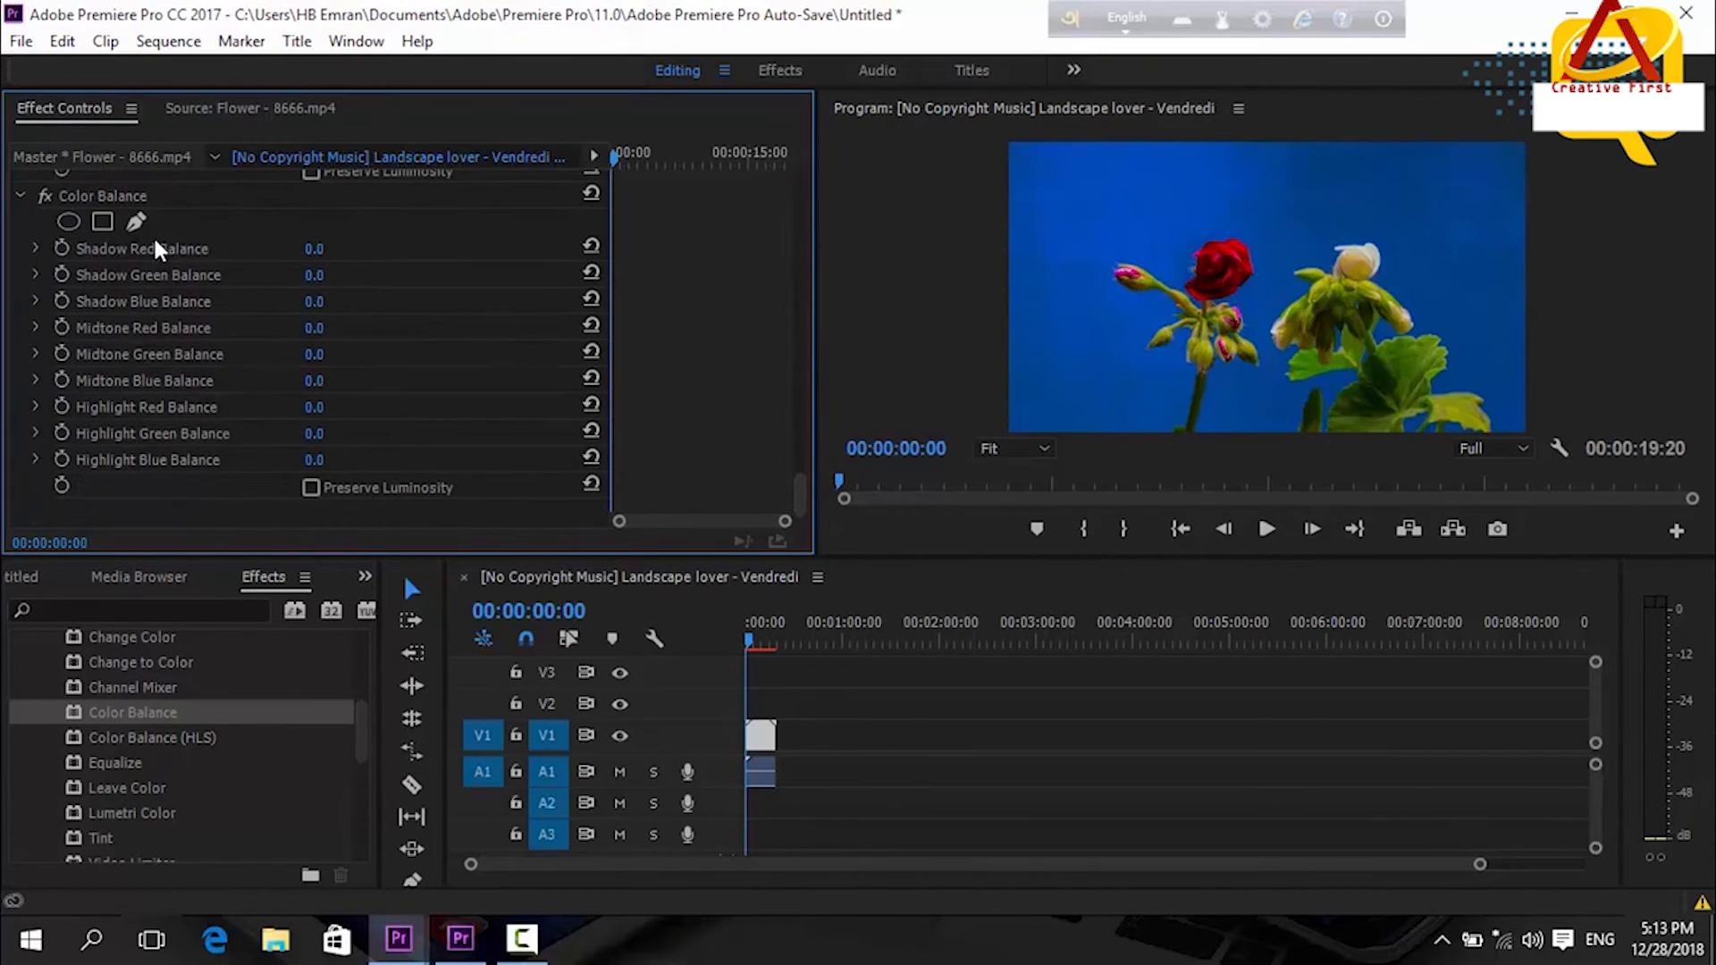
Set Color Balance shadow red to 100 and raise shadow green to about 100
left_click(314, 250)
type("100")
key("Return")
left_click(311, 276)
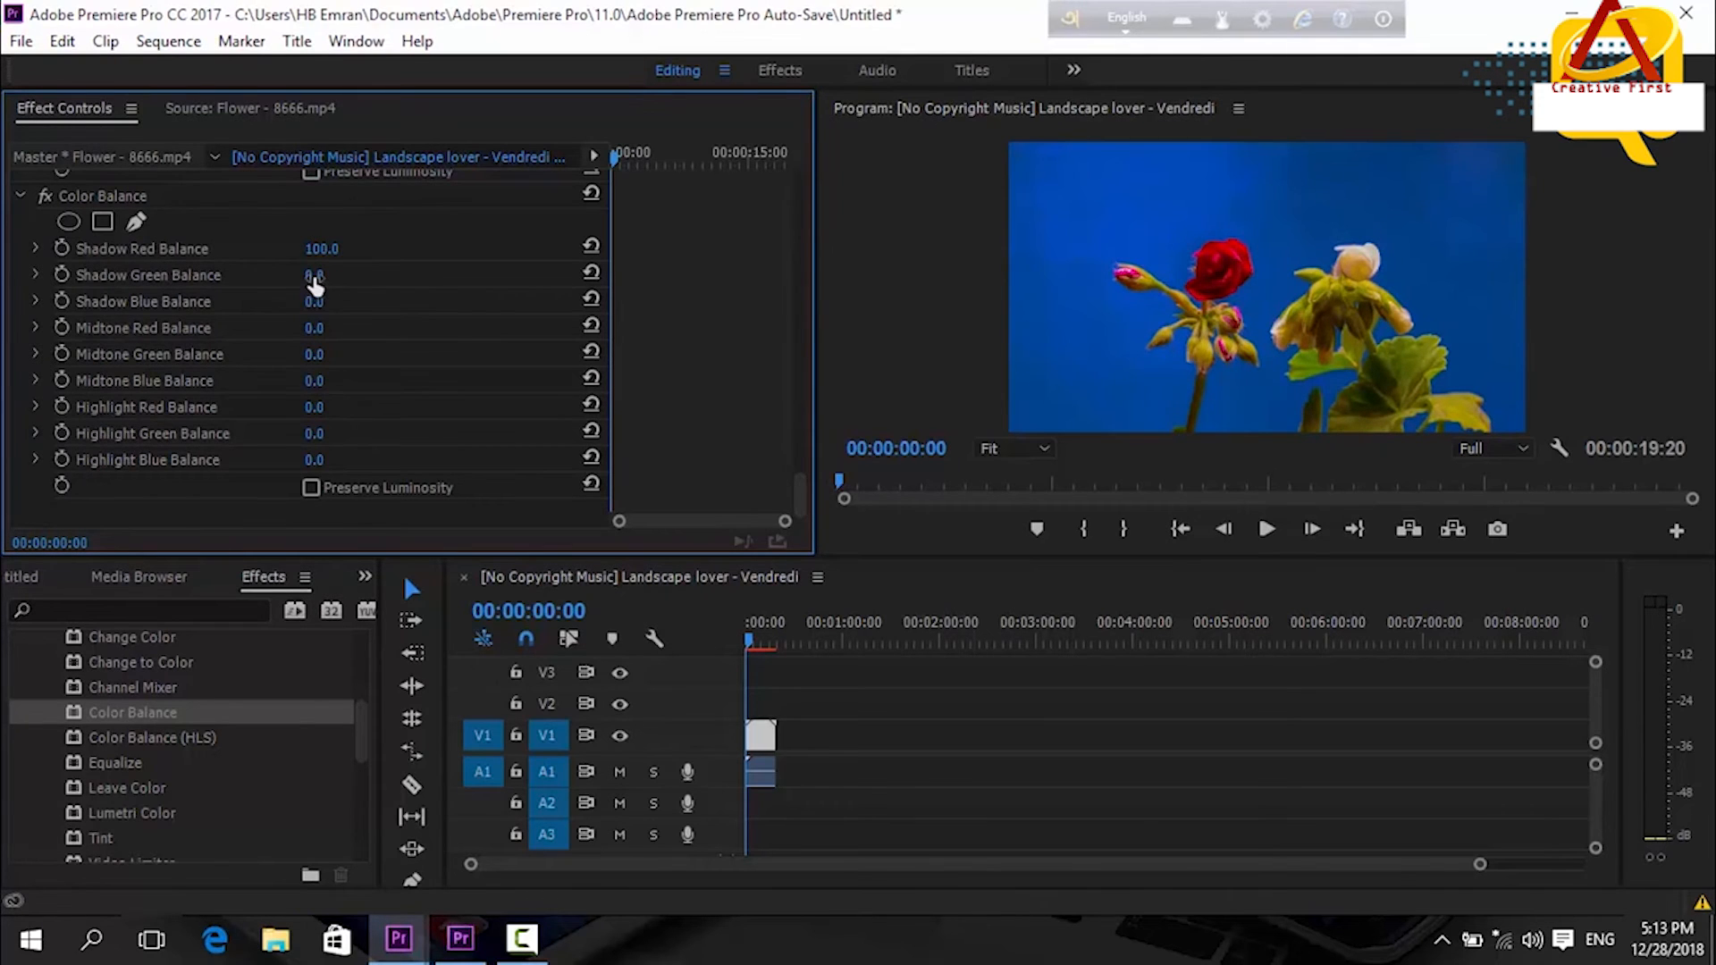
type("3")
key("Return")
left_click_drag(314, 275, 403, 330)
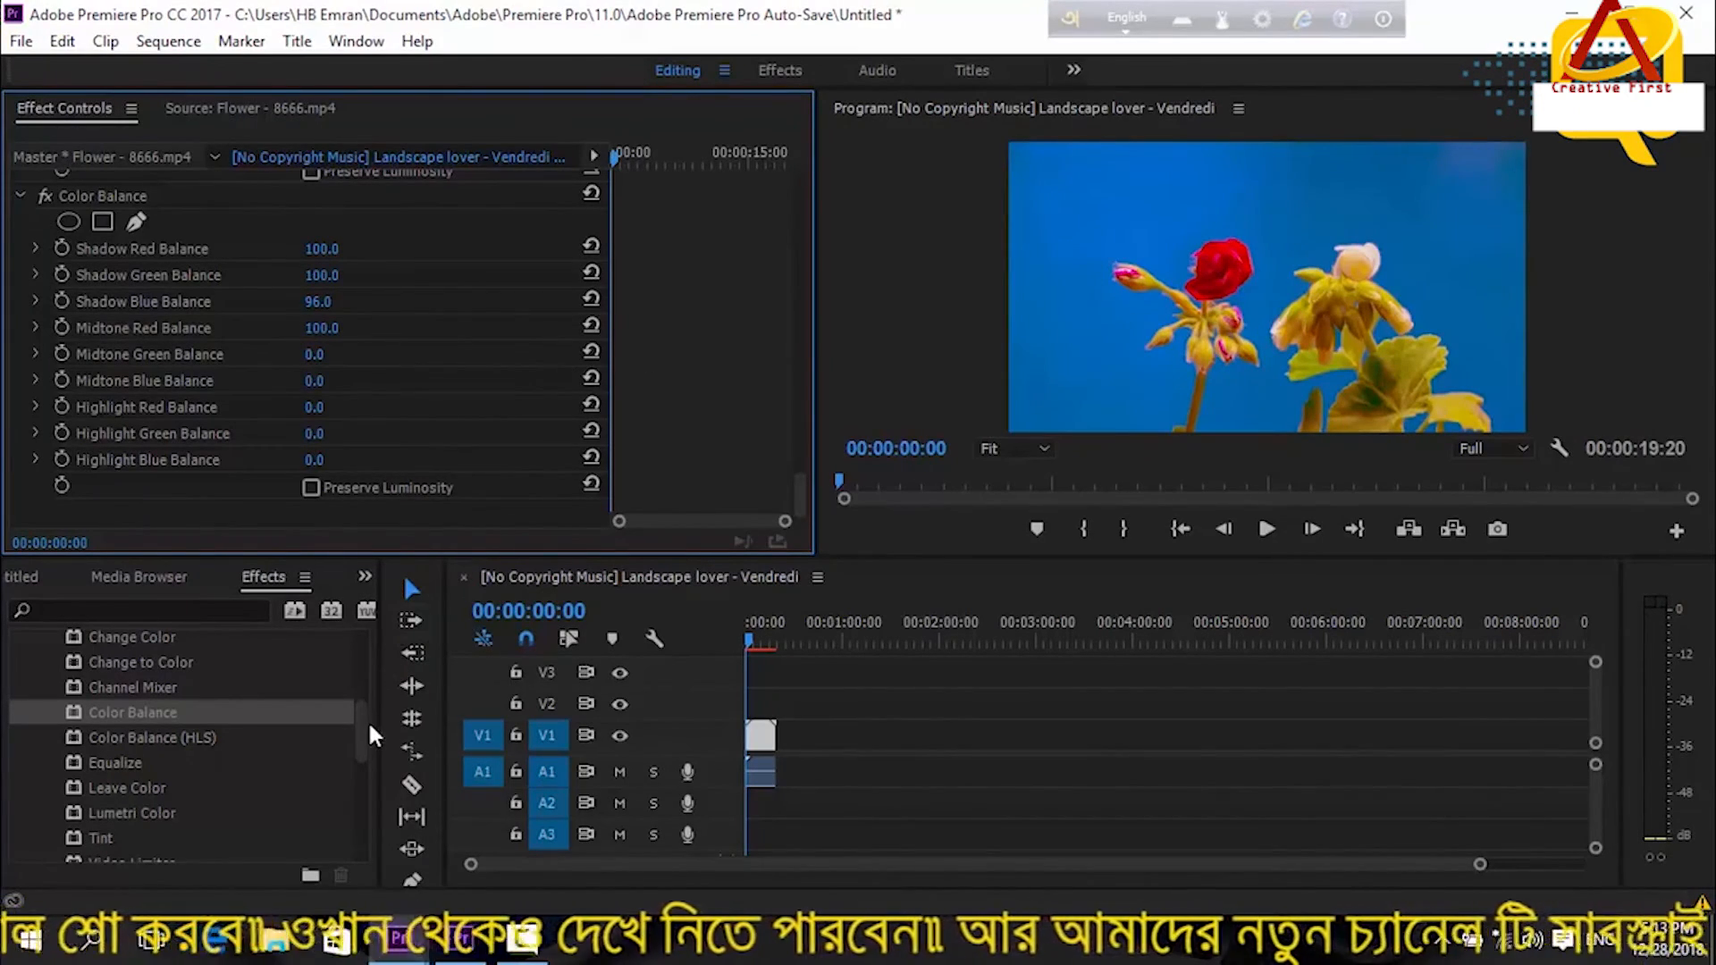
left_click_drag(367, 722, 366, 760)
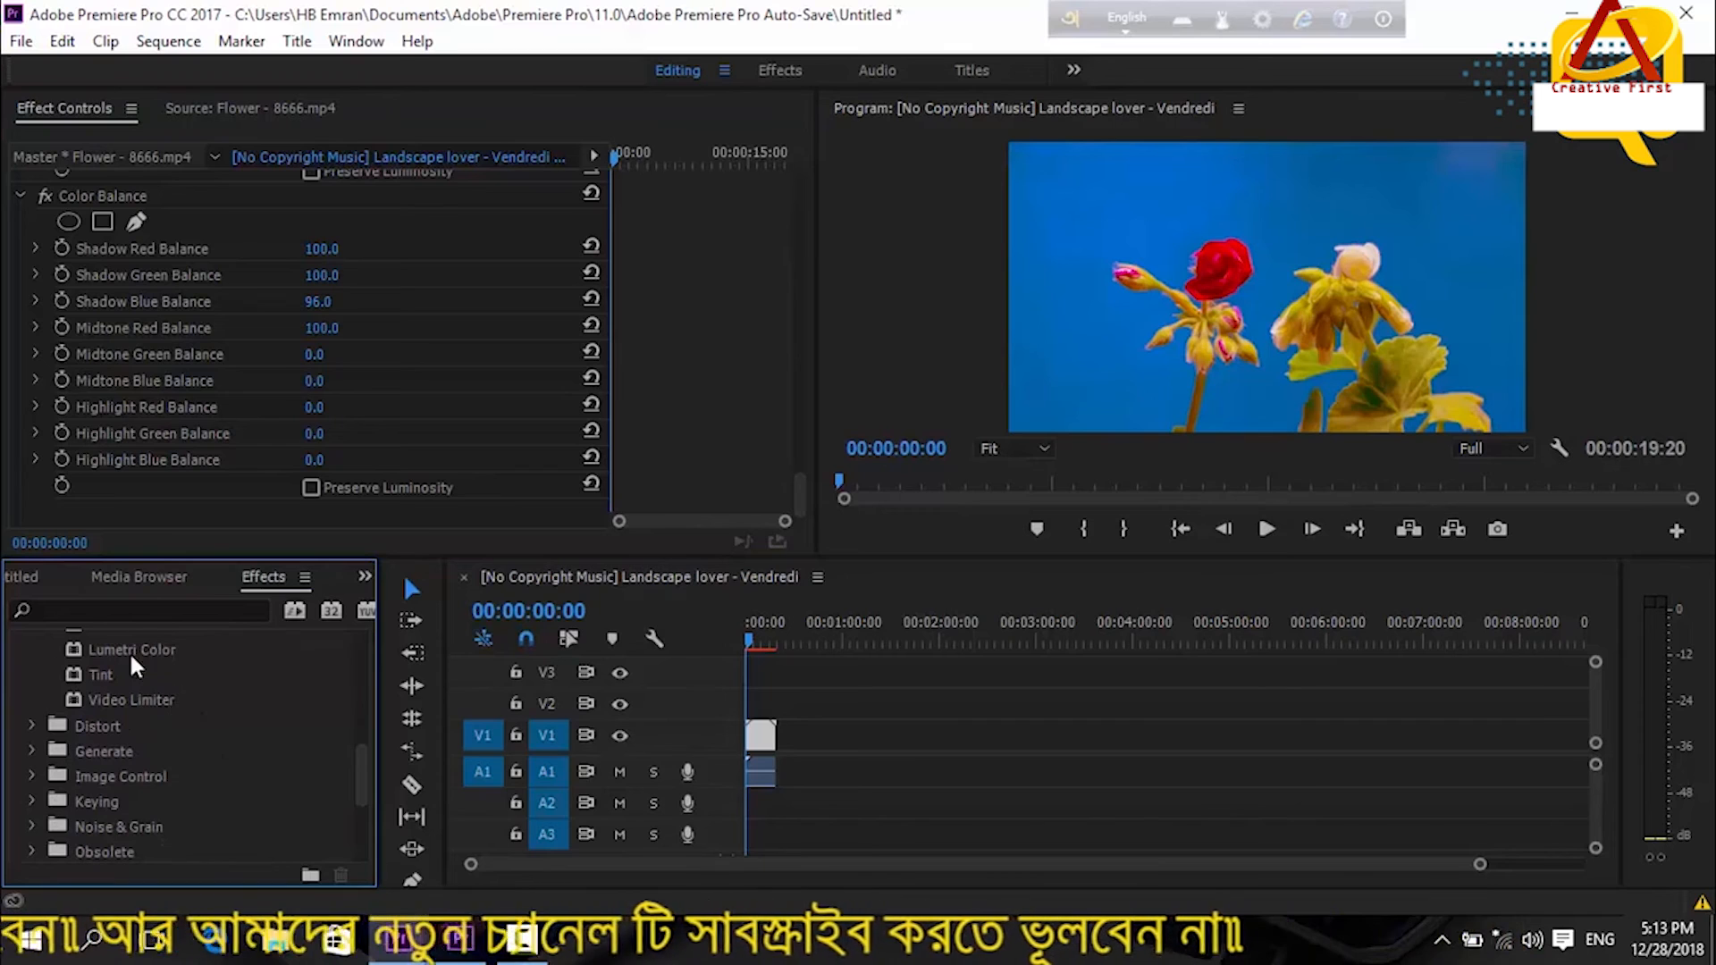
left_click_drag(360, 772, 356, 633)
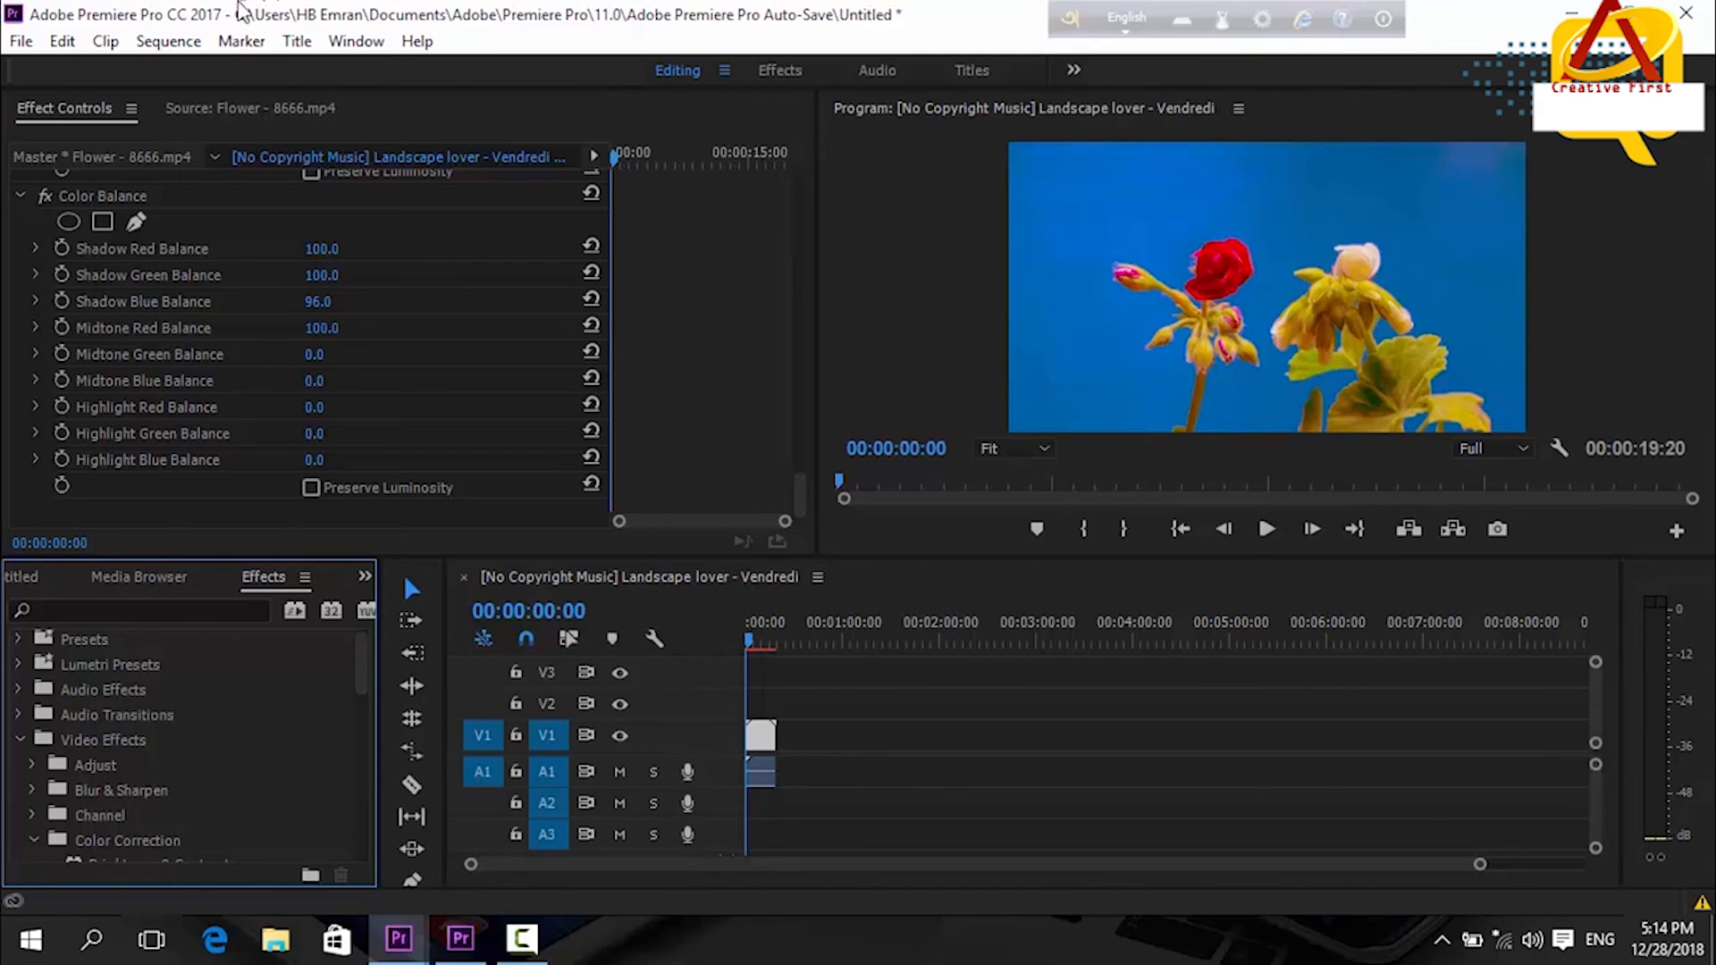
left_click(509, 960)
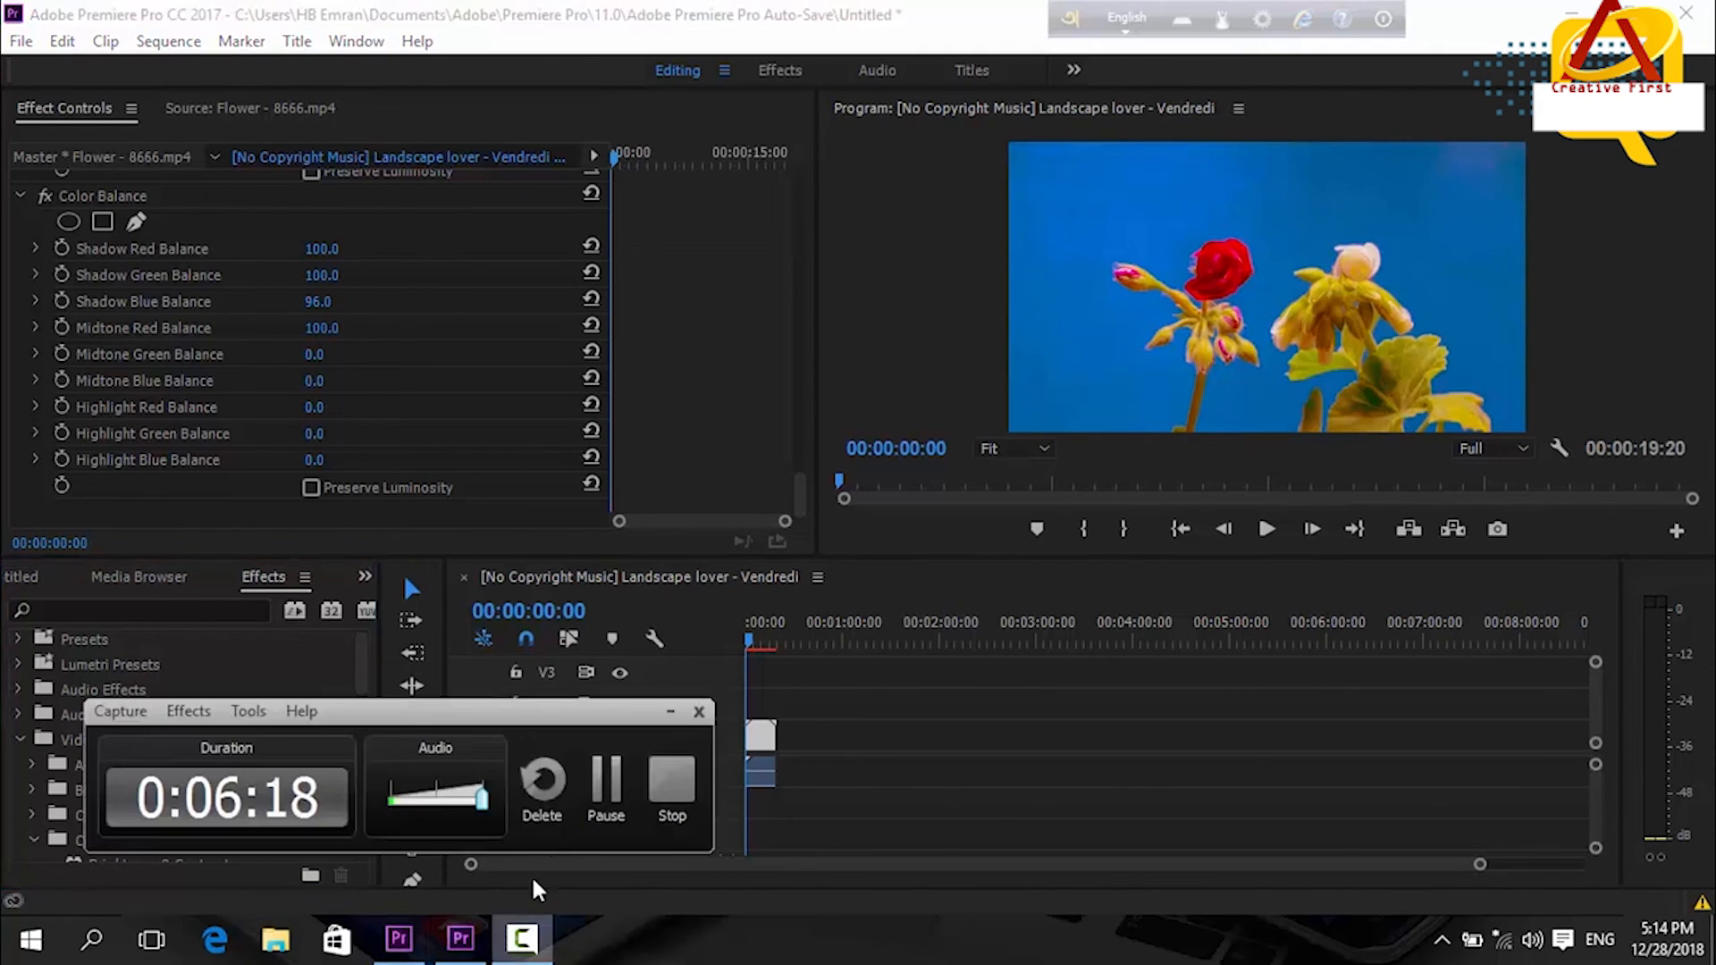